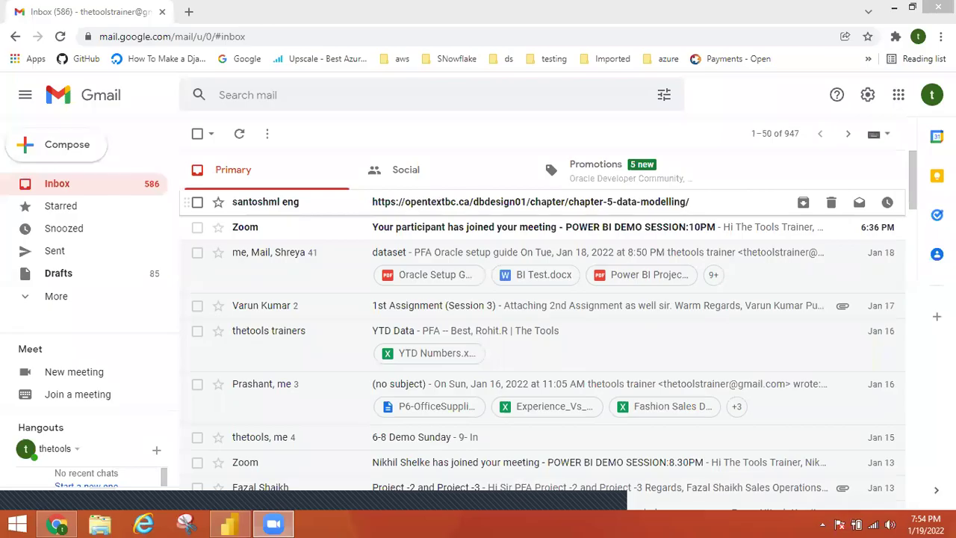
# Step: Open the newest inbox e-mail containing the data modelling link, and close the browser window to return to Power BI Desktop
pyautogui.click(448, 201)
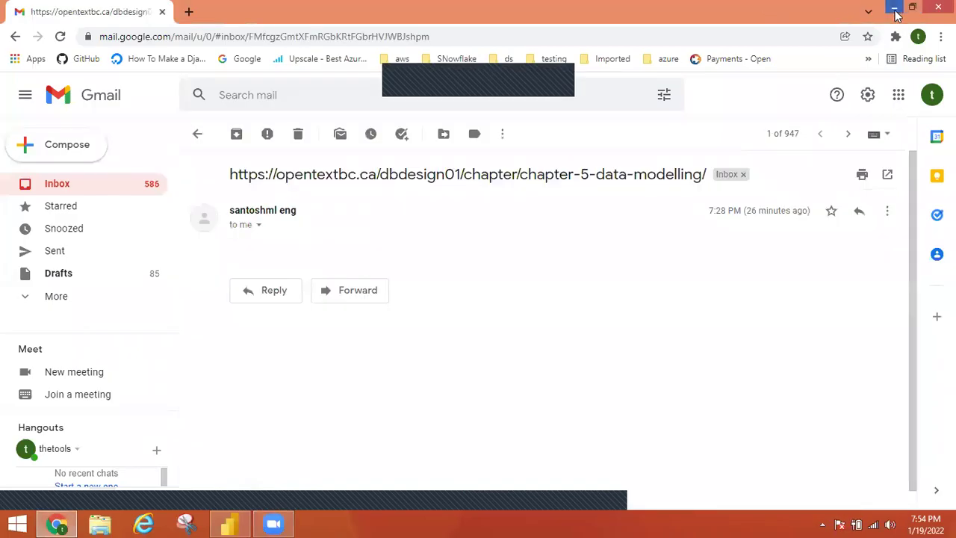
pyautogui.click(894, 9)
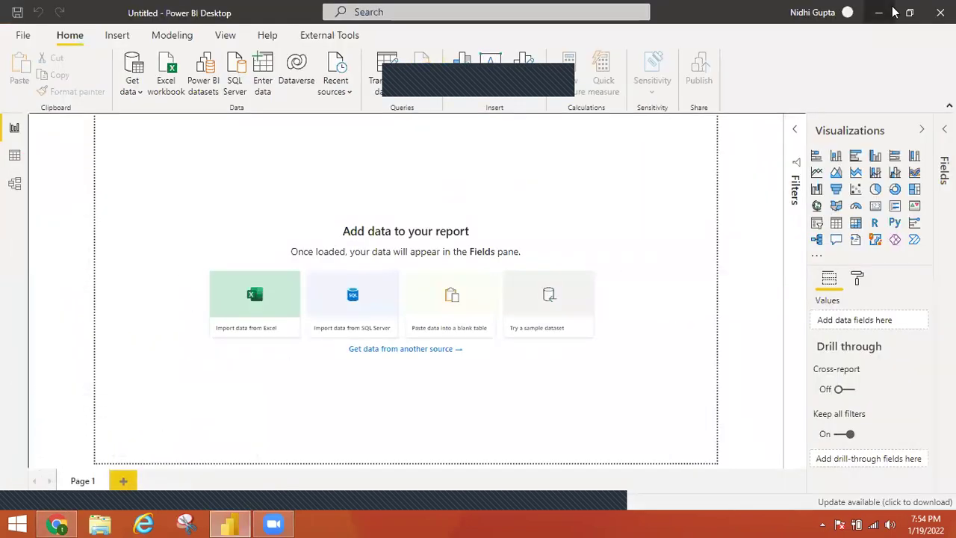
pyautogui.rightClick(53, 523)
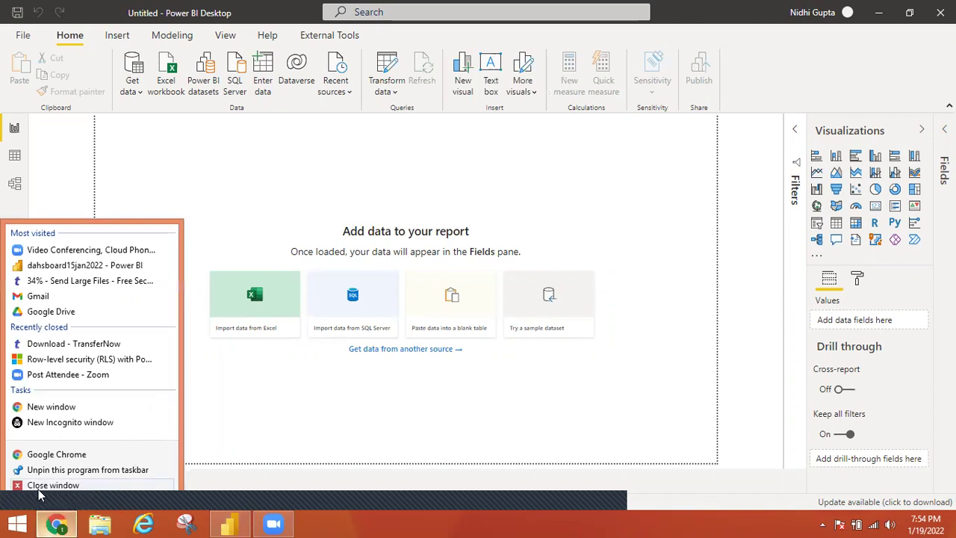
pyautogui.click(38, 489)
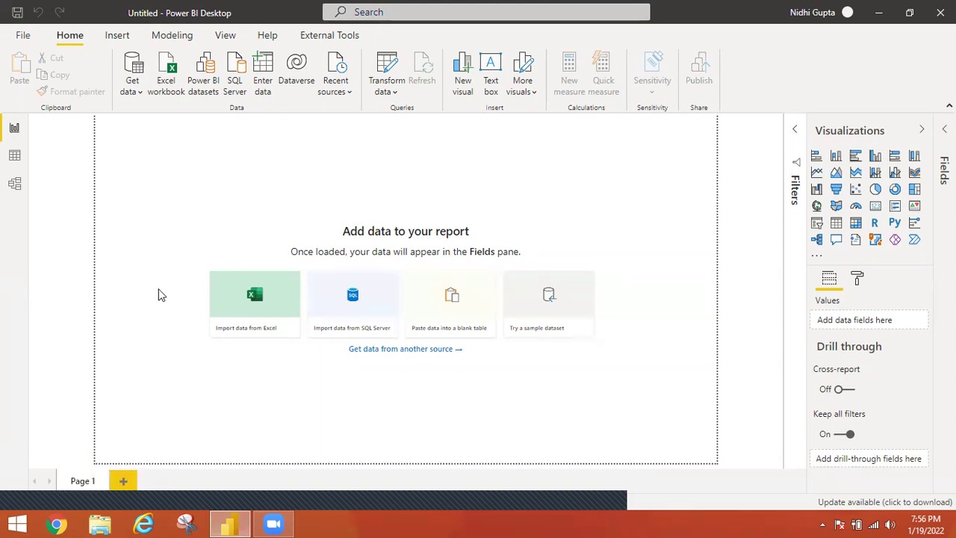
# Step: Open Notepad, list database, schema and tables on separate lines, and minimize the note to return to Power BI Desktop
pyautogui.press('super+r')
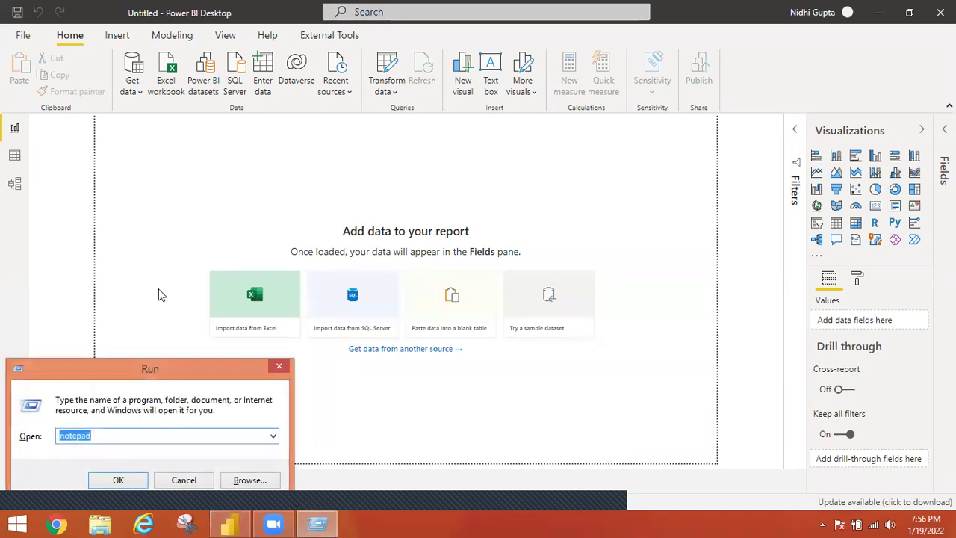
pyautogui.press('Return')
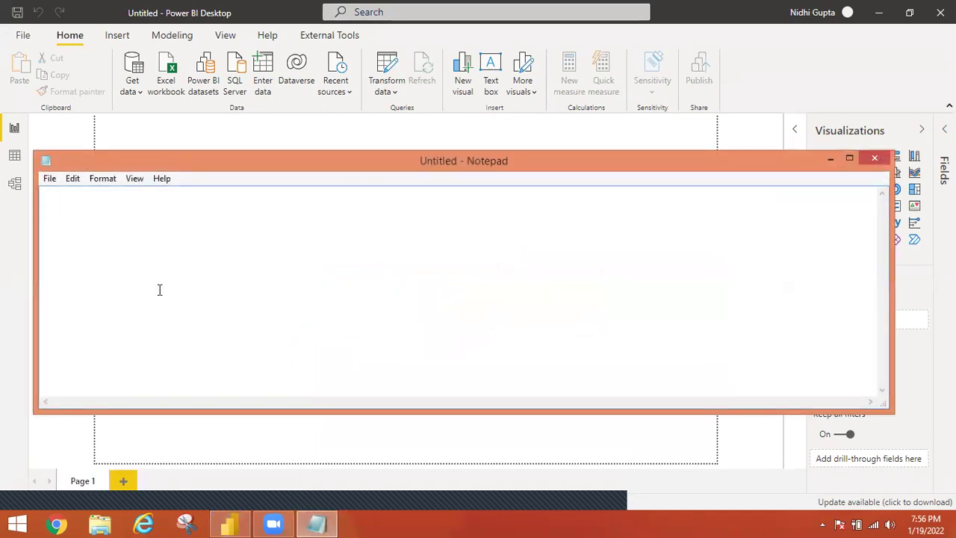
pyautogui.write('database')
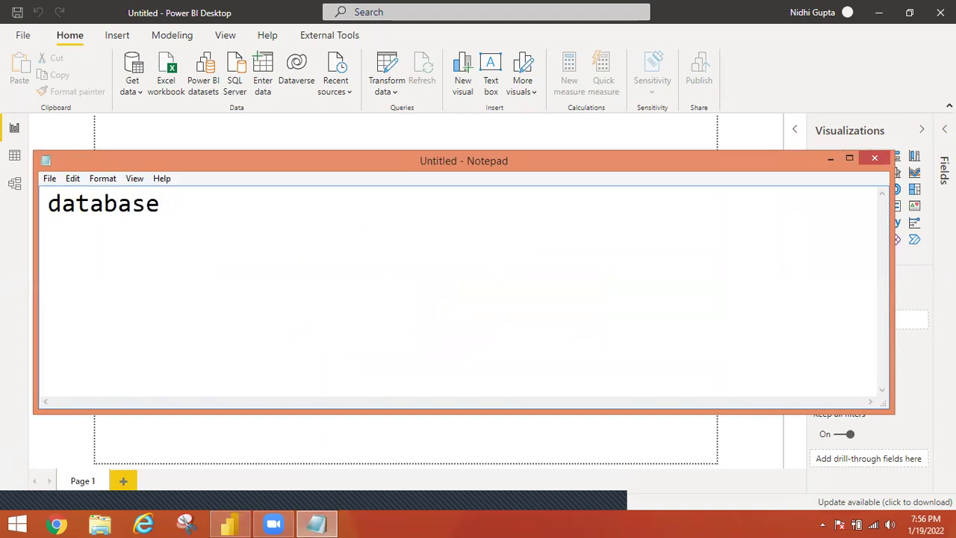
pyautogui.press('Return')
pyautogui.write('schema')
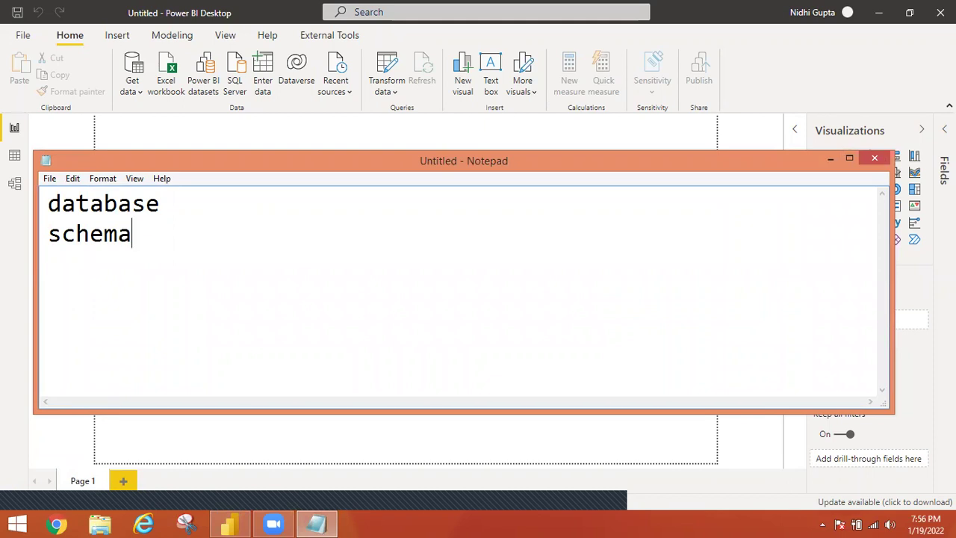
pyautogui.press('Return')
pyautogui.write('tab')
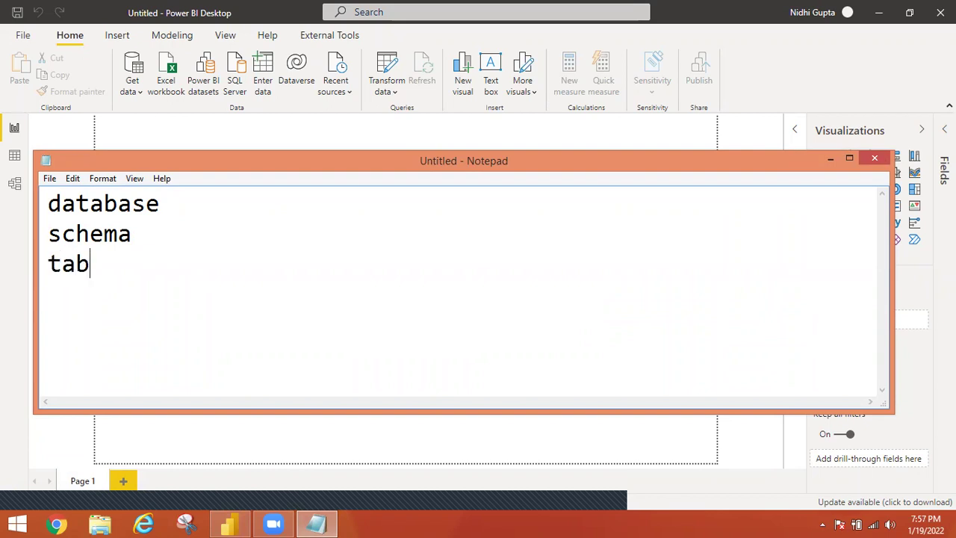
pyautogui.write('les')
pyautogui.click(831, 160)
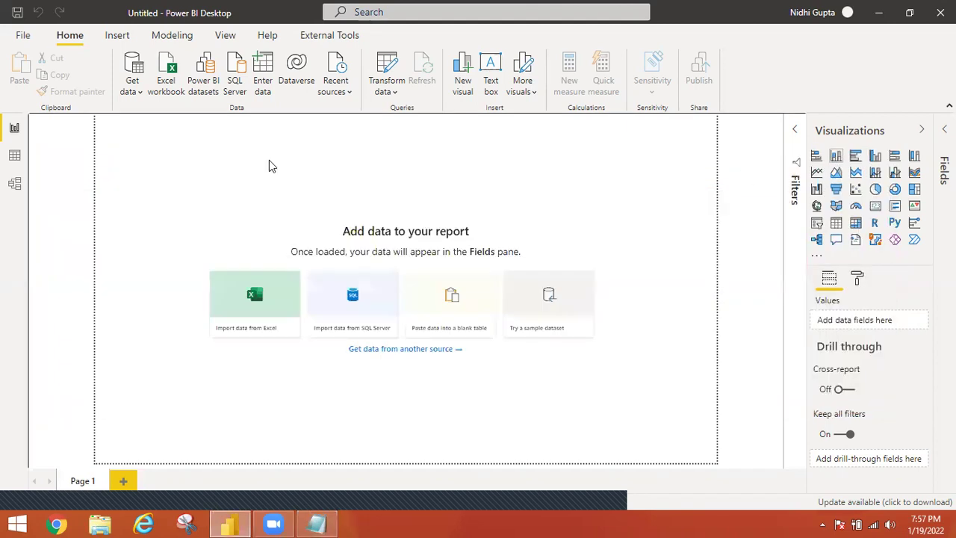
# Step: Browse the full list of data sources and choose Oracle database as the connector
pyautogui.click(139, 93)
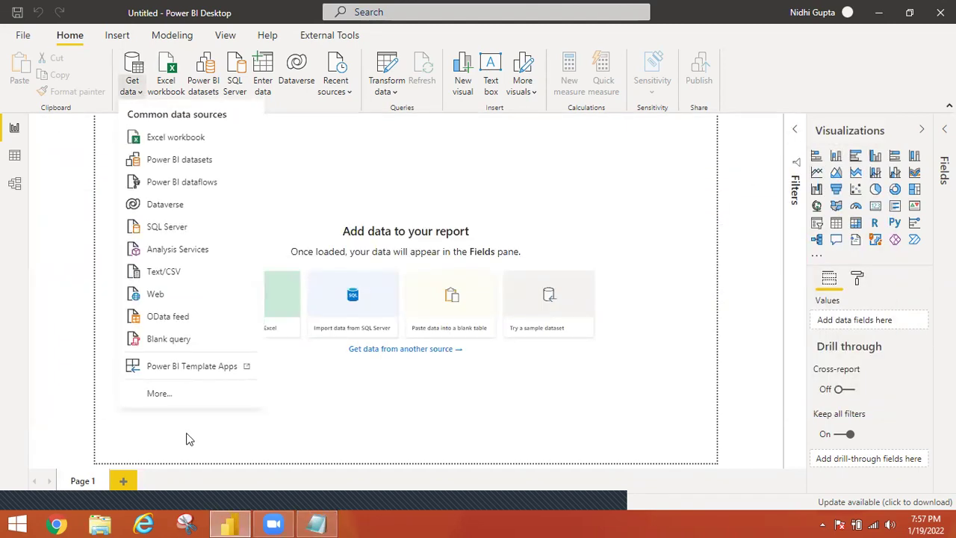
pyautogui.click(156, 394)
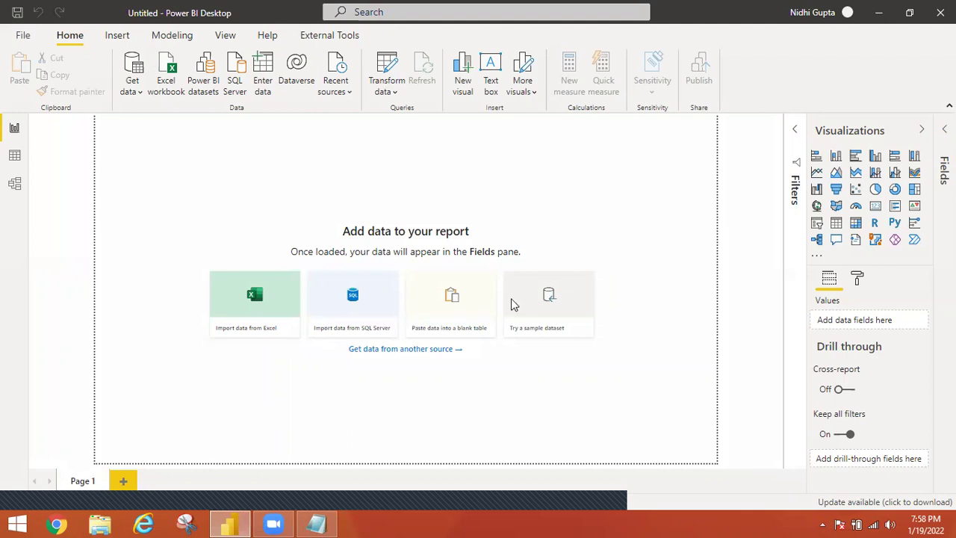
pyautogui.click(457, 349)
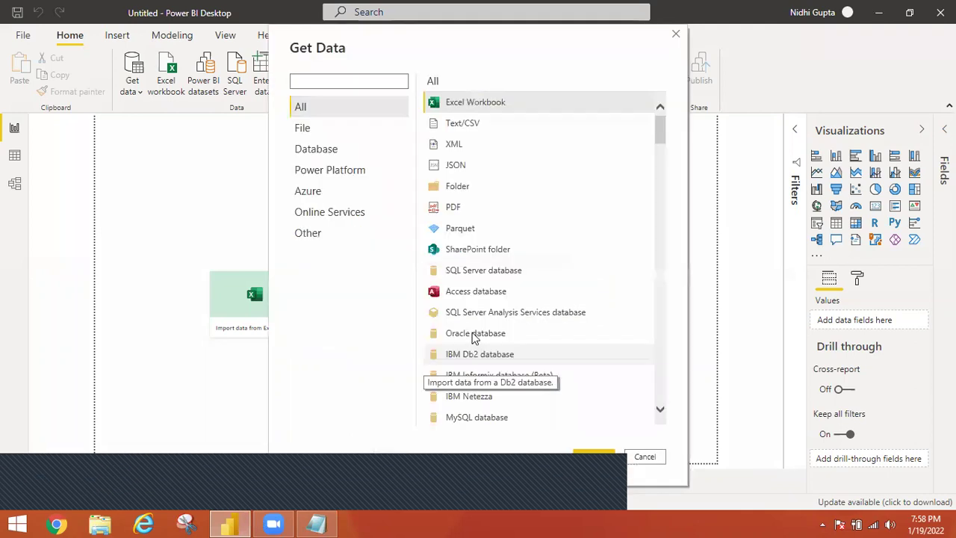
pyautogui.click(472, 336)
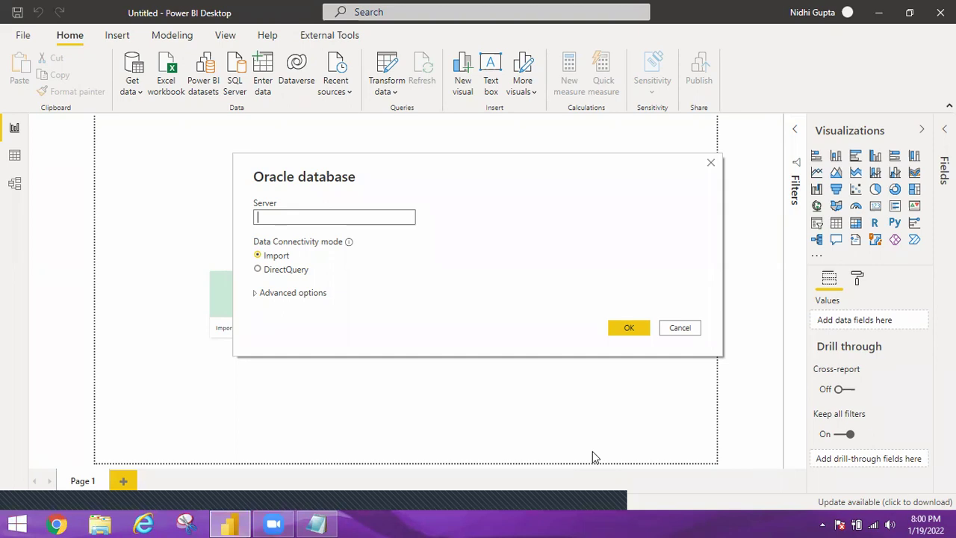
# Step: Connect to the Oracle server localhost using the DirectQuery connectivity mode
pyautogui.write('localhost')
pyautogui.click(259, 270)
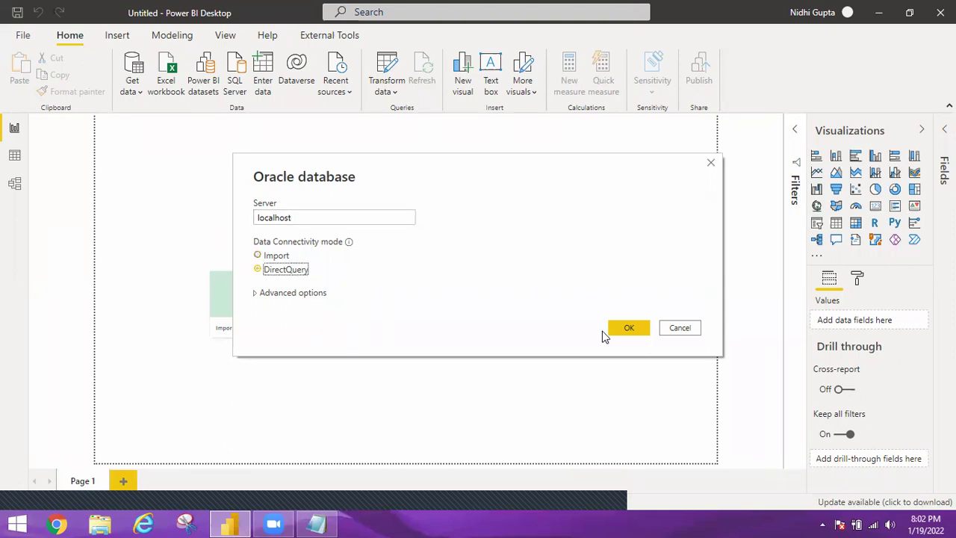
pyautogui.click(636, 328)
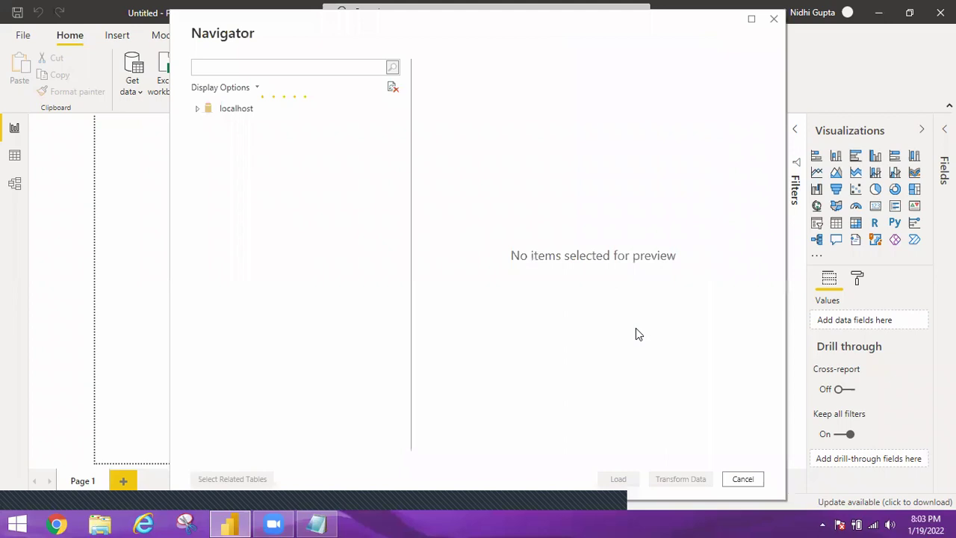
# Step: Expand the HR schema under localhost and load its EMPLOYEES and DEPARTMENTS tables into the report
pyautogui.click(198, 110)
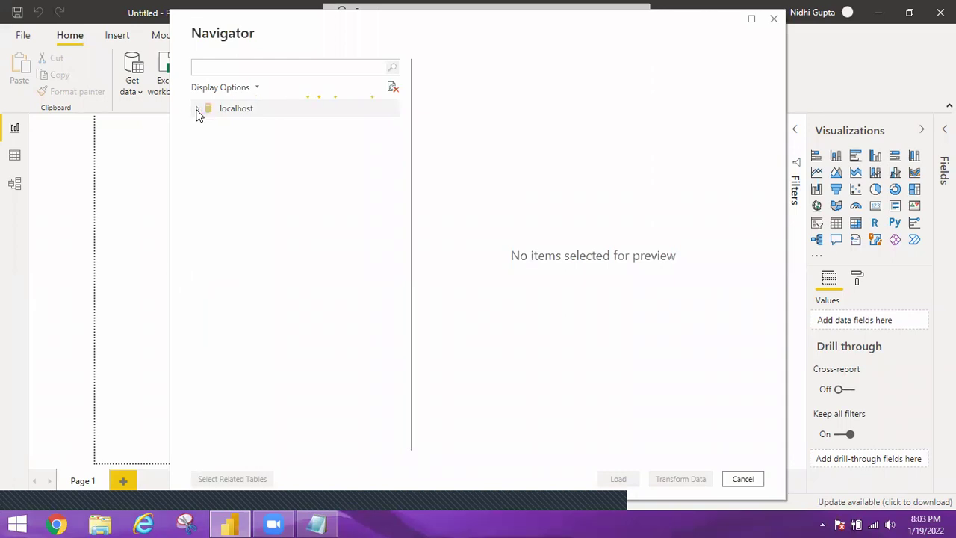
pyautogui.click(198, 111)
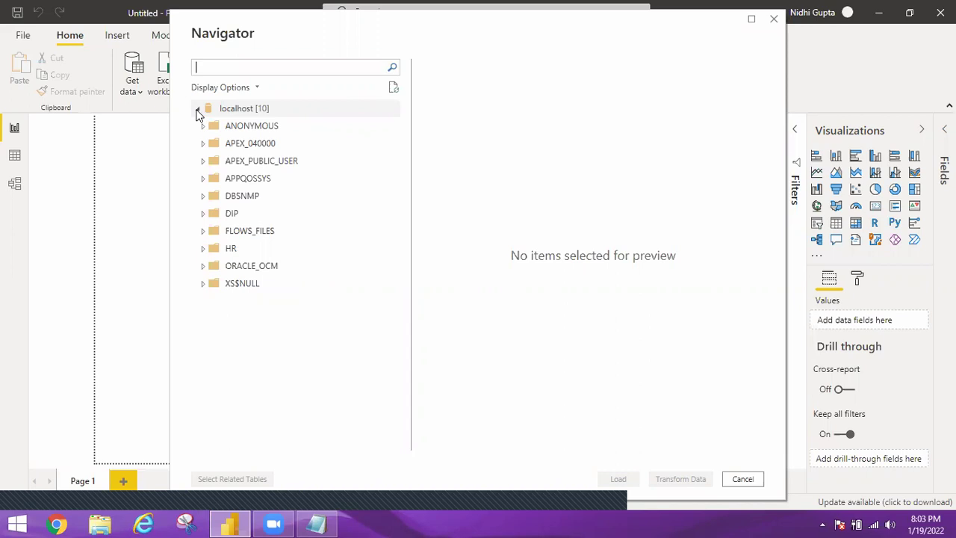
pyautogui.click(201, 249)
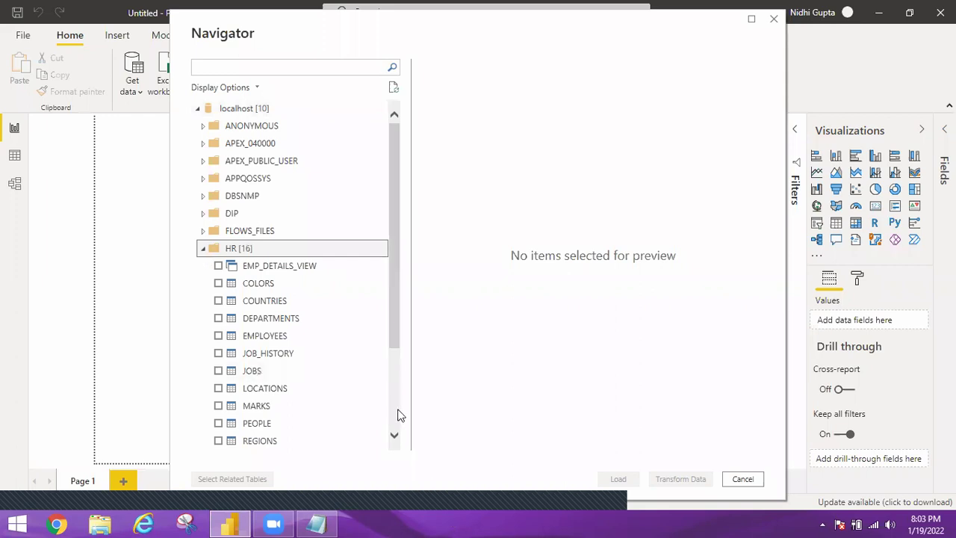
pyautogui.scroll(-3, 398, 416)
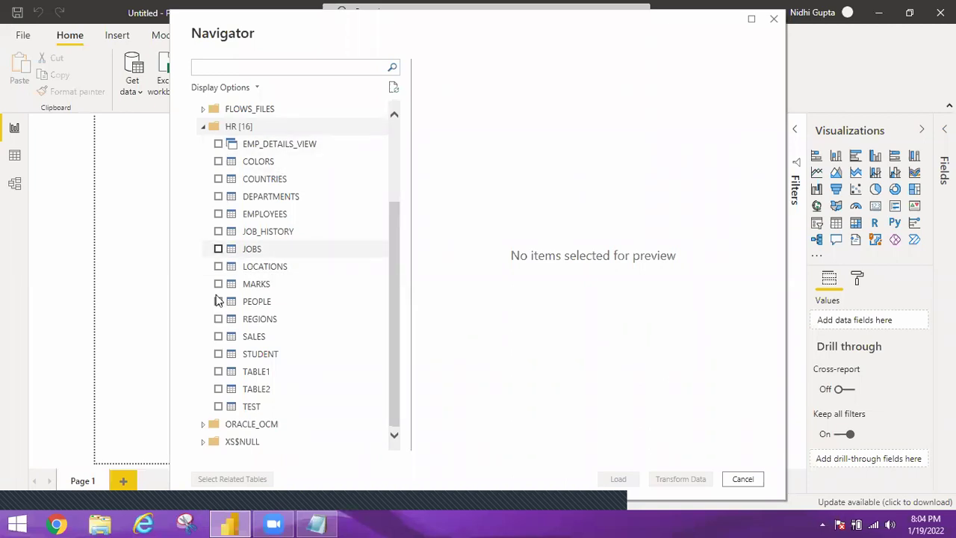
pyautogui.click(218, 214)
pyautogui.click(218, 197)
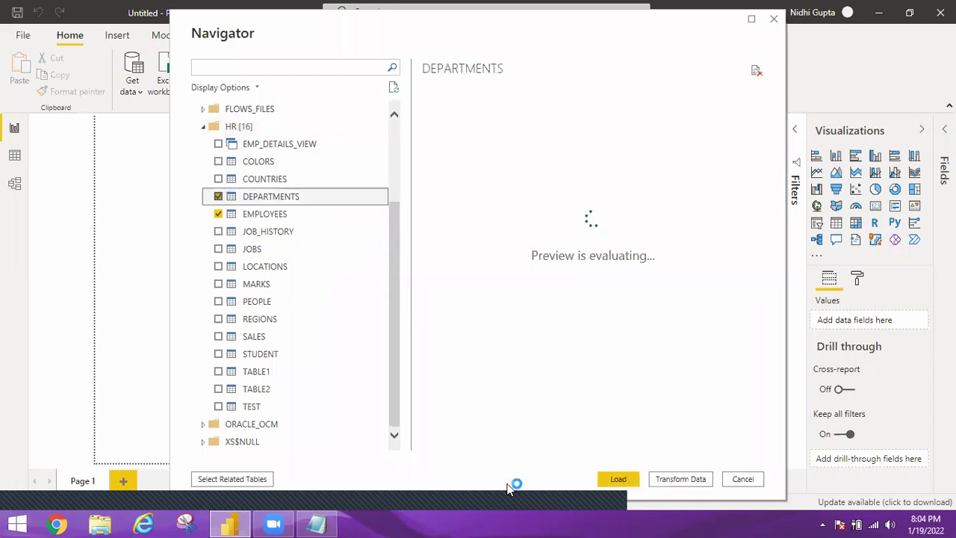
pyautogui.click(619, 480)
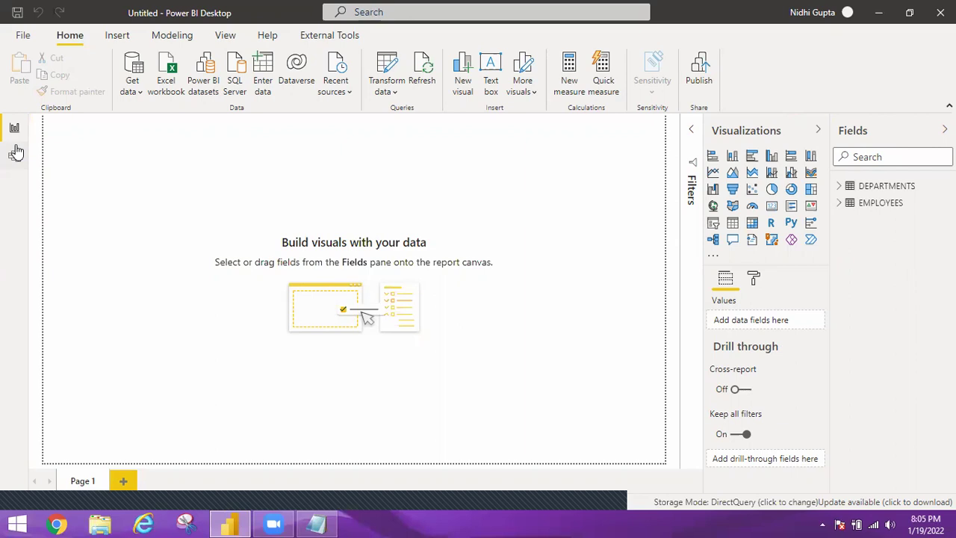
# Step: Expand the DEPARTMENTS and EMPLOYEES tables to list their fields
pyautogui.click(840, 186)
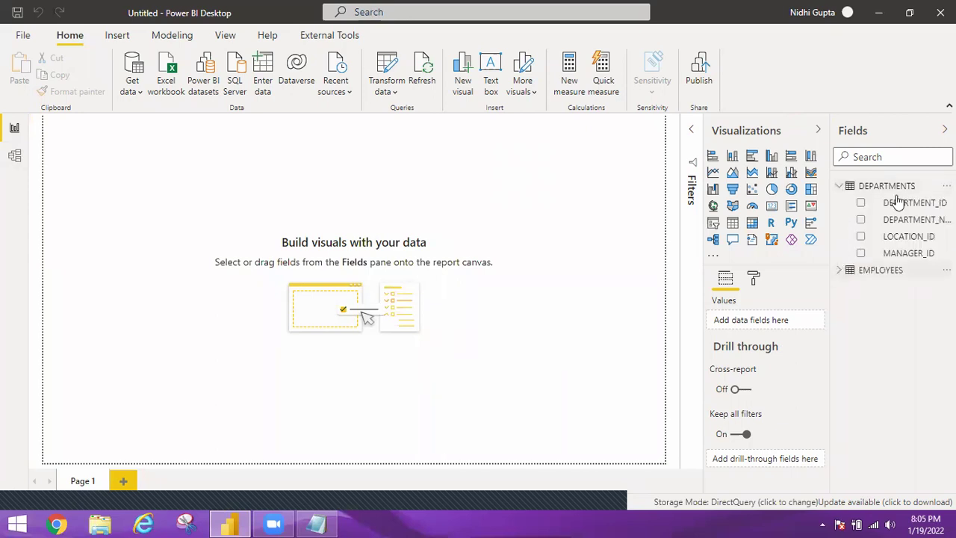
pyautogui.click(878, 270)
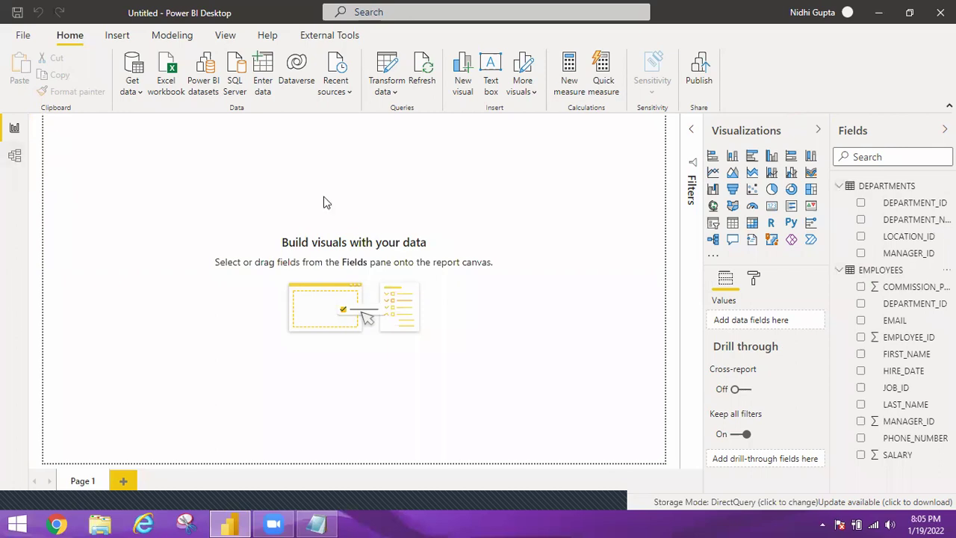
# Step: In the model view, hide the Properties pane to make room, move EMPLOYEES farther from DEPARTMENTS and inspect their DEPARTMENT_ID relationship
pyautogui.click(16, 157)
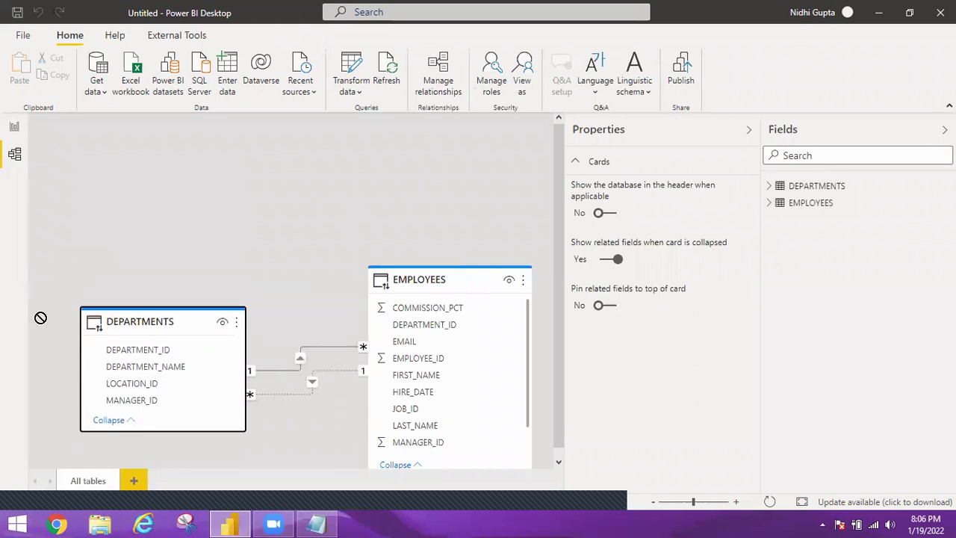
pyautogui.click(750, 132)
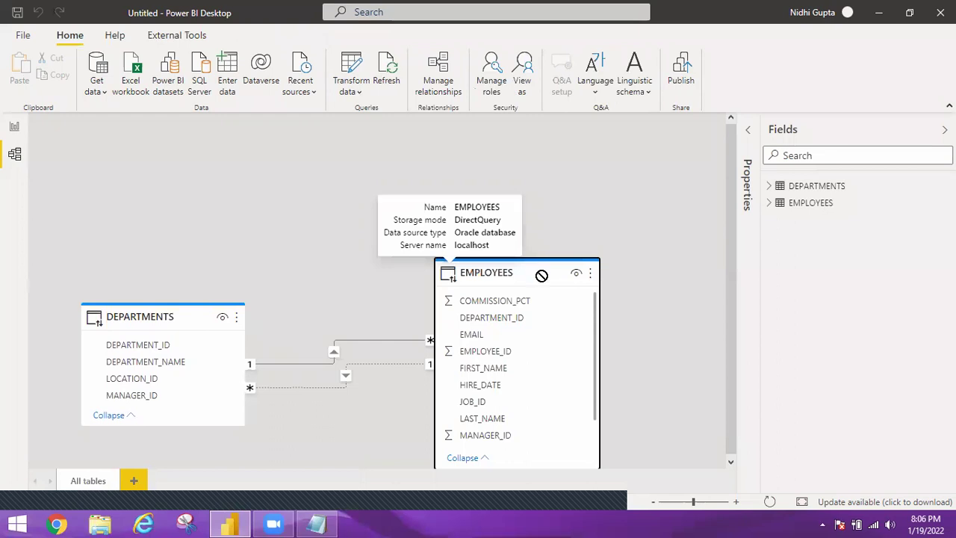
pyautogui.moveTo(542, 280); pyautogui.dragTo(599, 270)
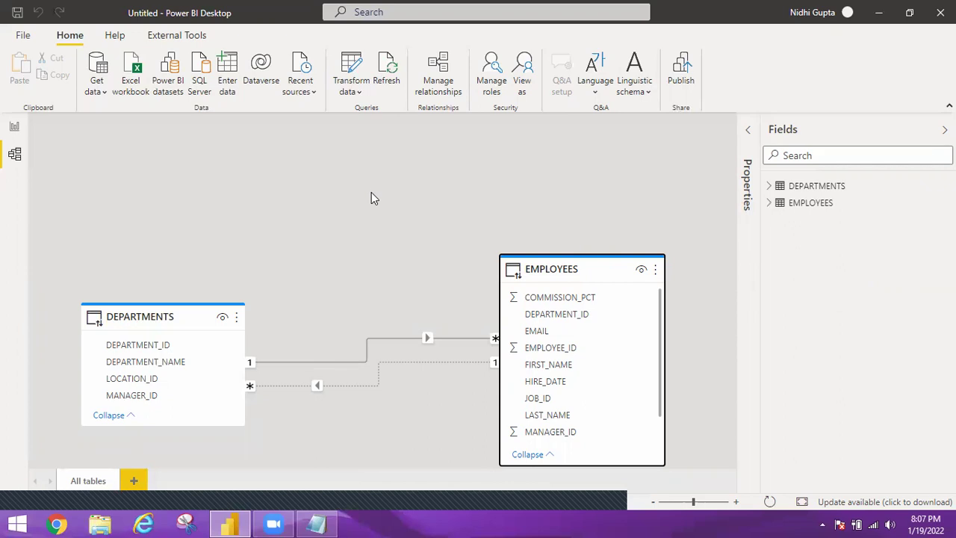
pyautogui.click(379, 340)
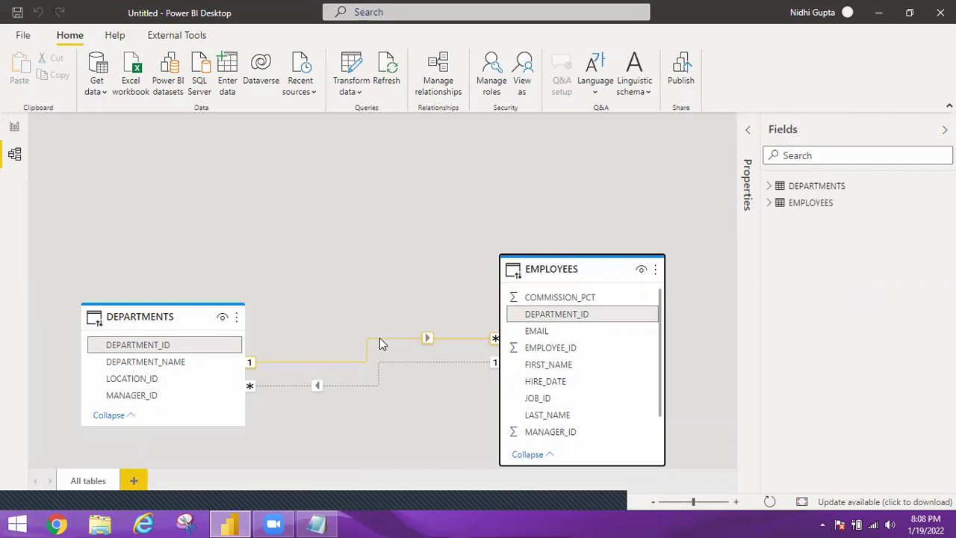
# Step: Return to the report view and create a table visual with FIRST_NAME and LAST_NAME from EMPLOYEES and DEPARTMENT_NAME from DEPARTMENTS
pyautogui.click(14, 129)
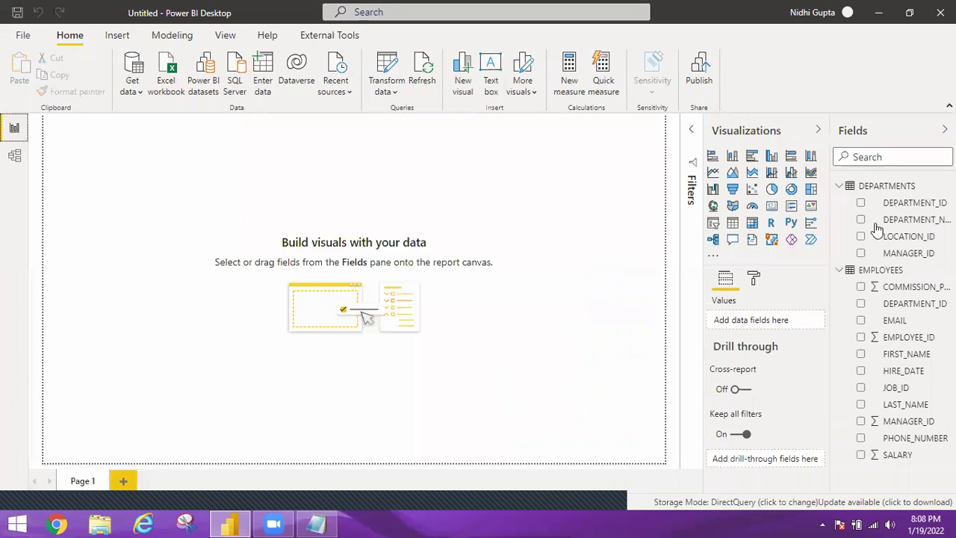
pyautogui.click(861, 355)
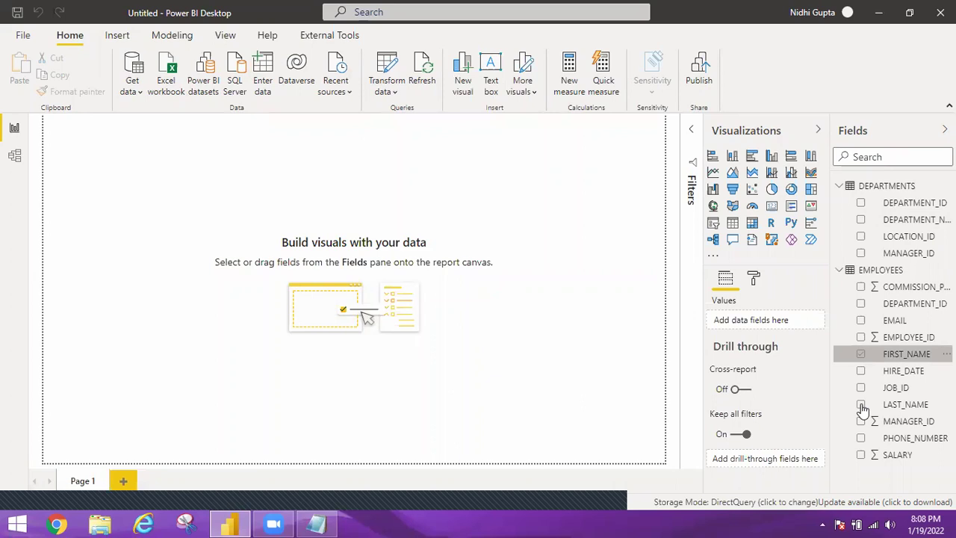
pyautogui.click(862, 406)
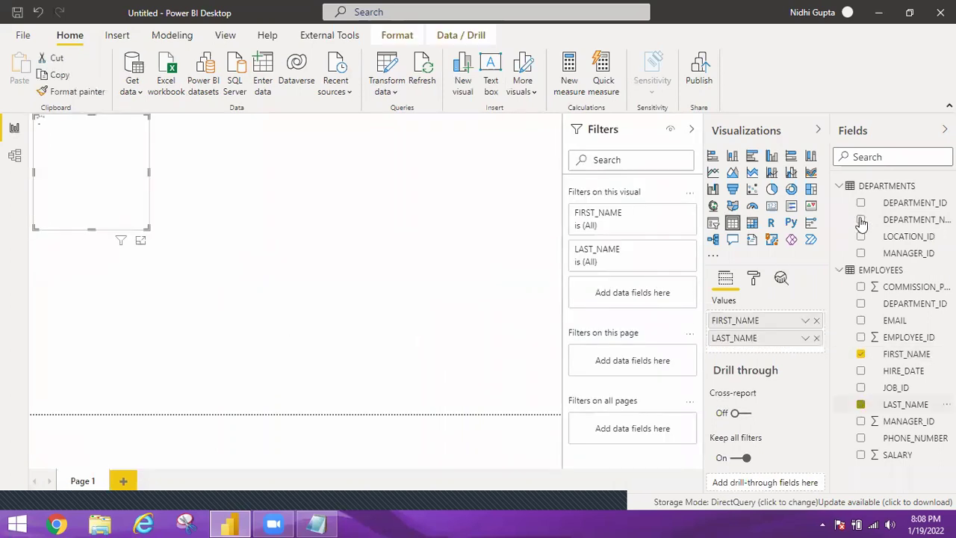
pyautogui.click(861, 221)
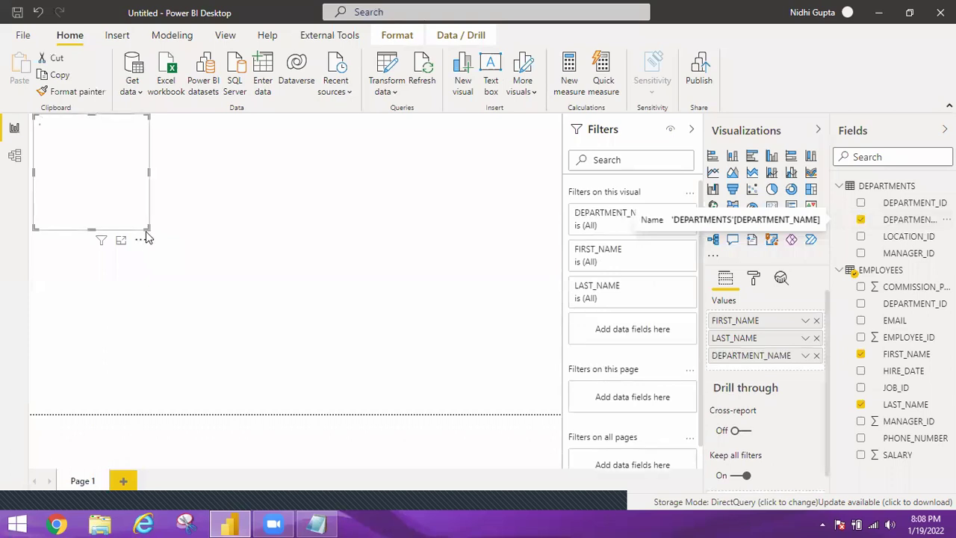
# Step: Enlarge the employee and department table visual on the report canvas and open it in focus mode
pyautogui.moveTo(147, 228); pyautogui.dragTo(333, 389)
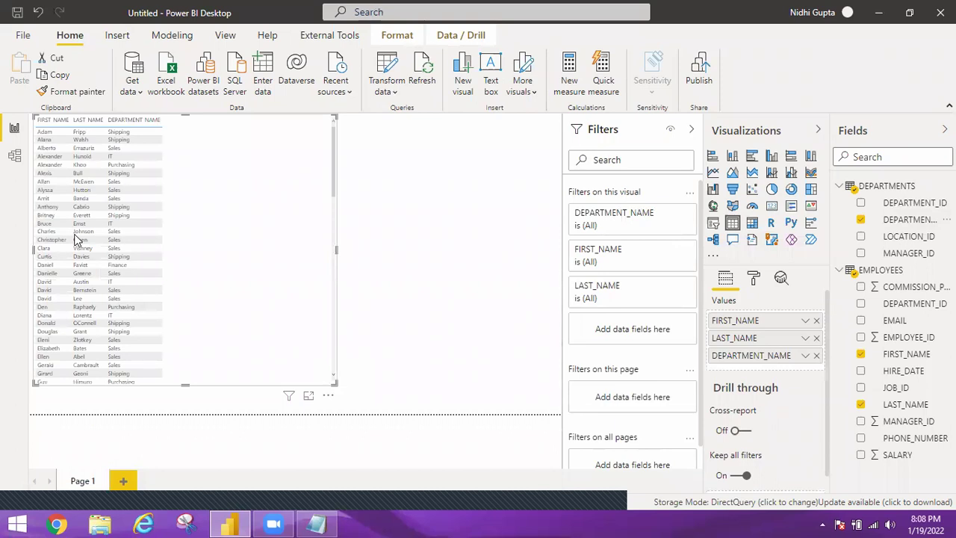
pyautogui.click(309, 397)
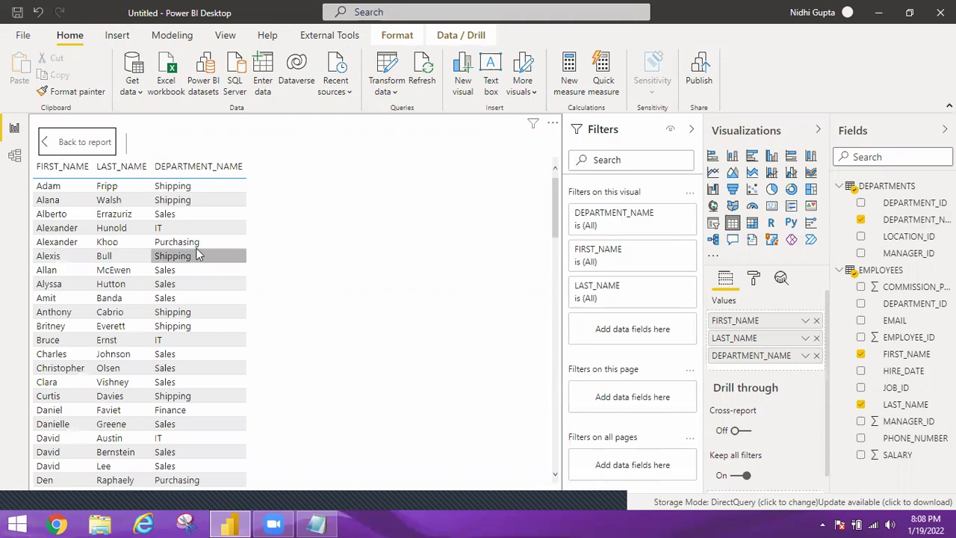
pyautogui.press('Up')
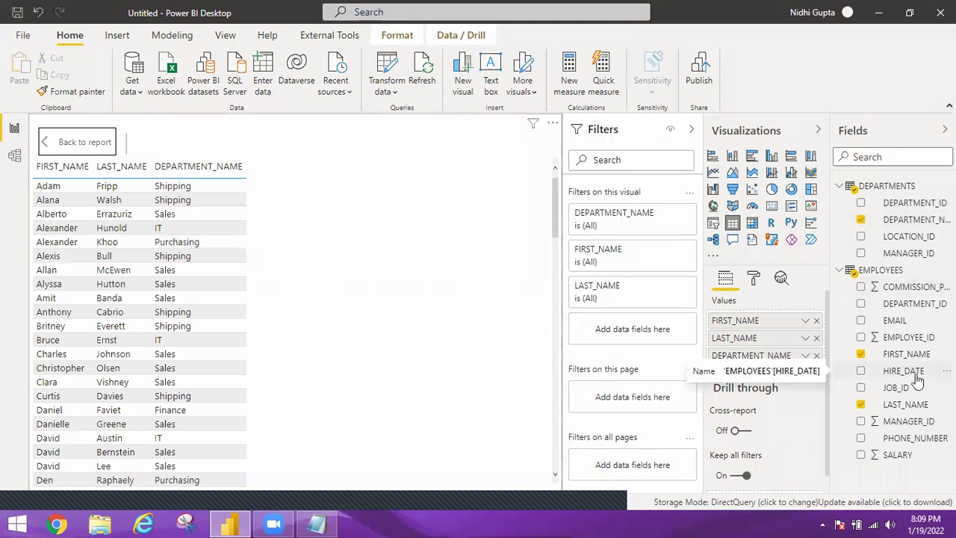
# Step: In the model view, move the DEPARTMENTS table slightly upward to straighten its relationship lines to EMPLOYEES
pyautogui.click(14, 155)
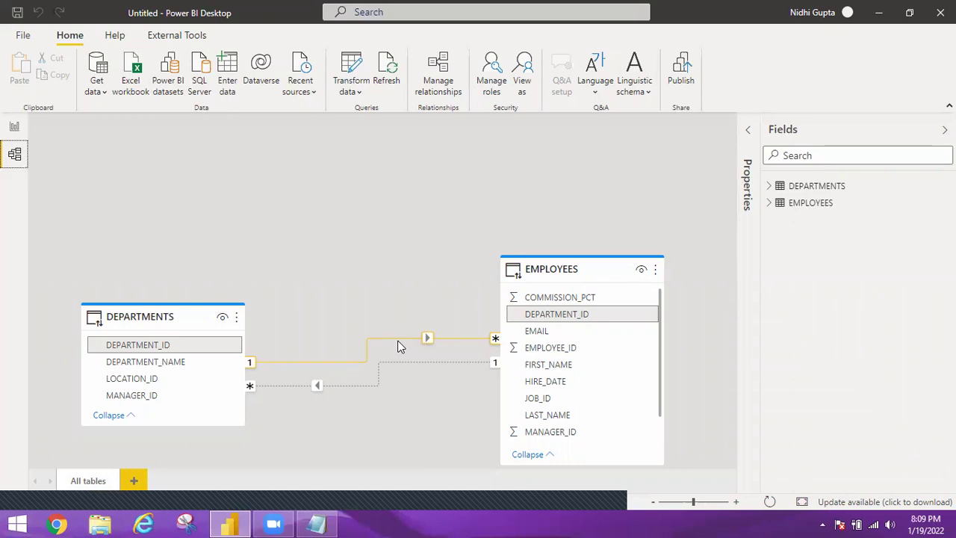
pyautogui.moveTo(188, 310)
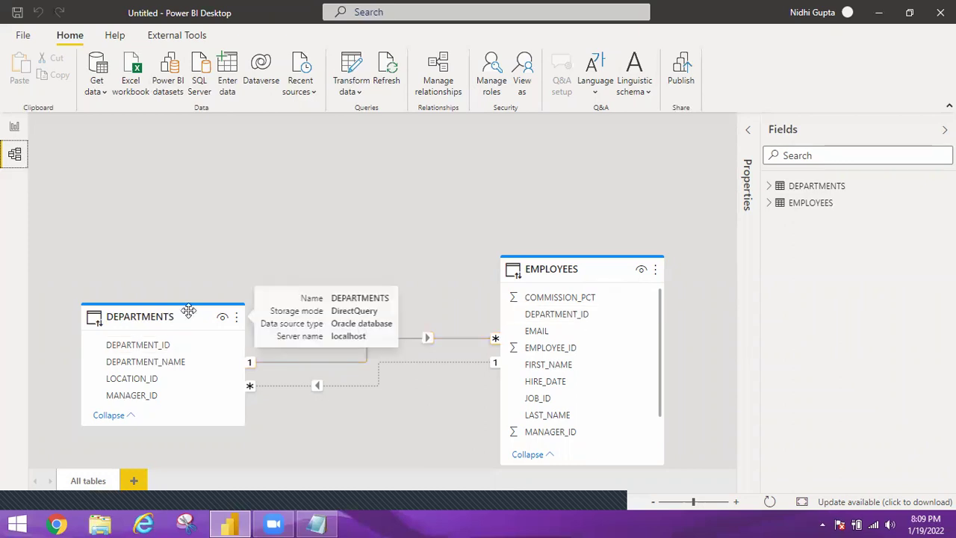
pyautogui.moveTo(189, 312); pyautogui.dragTo(100, 296)
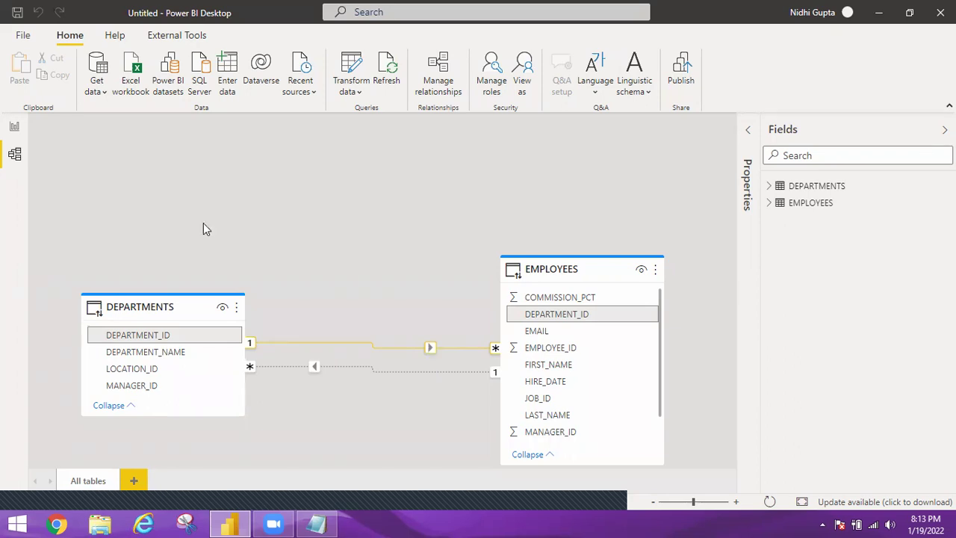
# Step: Return to the report view and filter the table visual by DEPARTMENT_NAME to Accounting, then collapse that filter
pyautogui.click(16, 130)
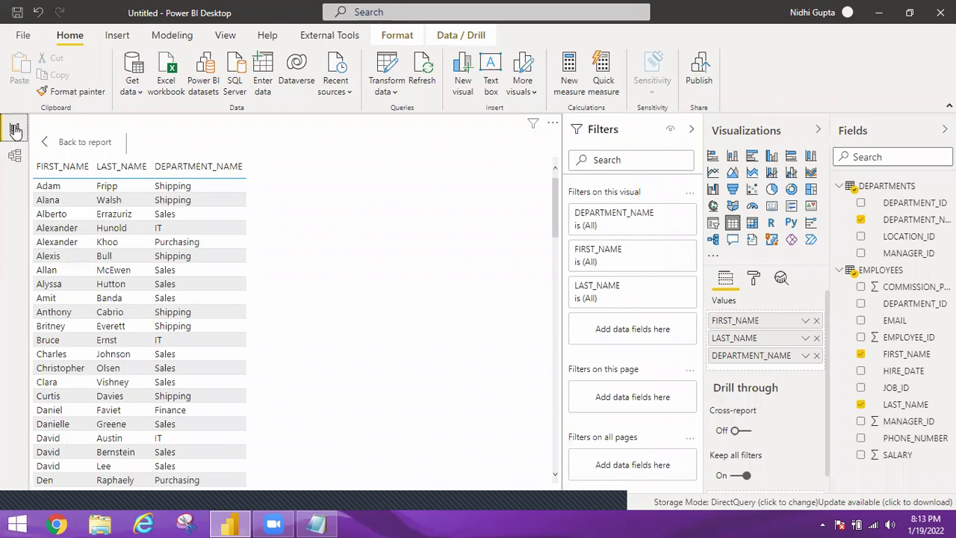
pyautogui.click(205, 171)
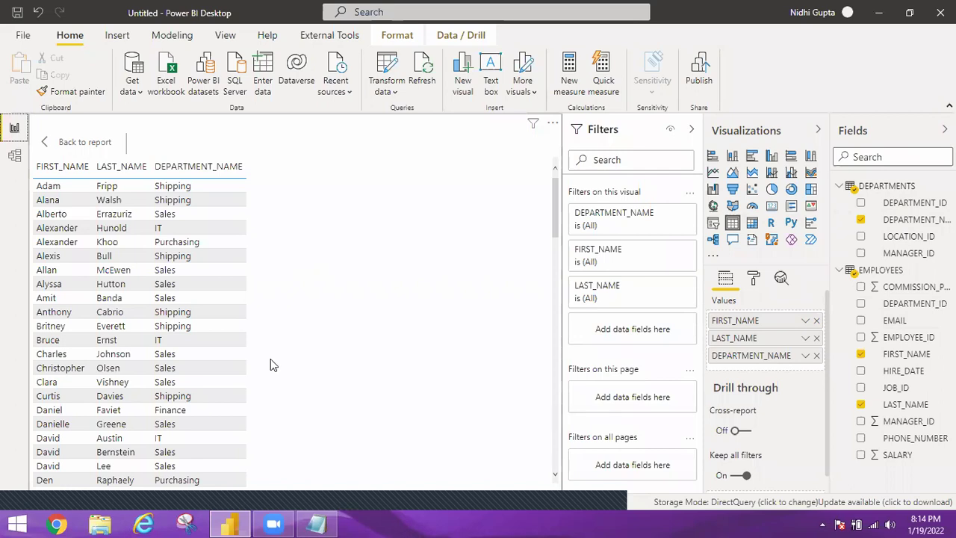
pyautogui.click(647, 217)
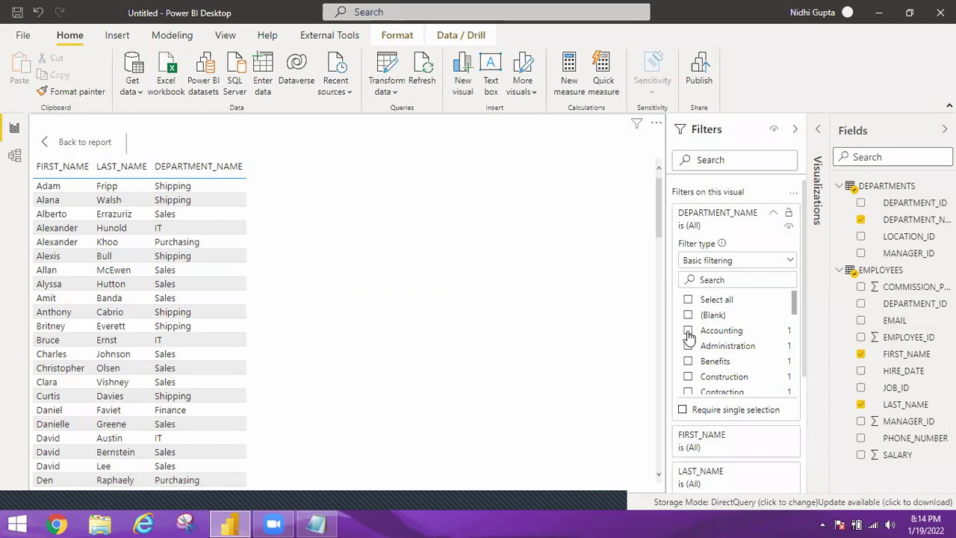
pyautogui.click(689, 333)
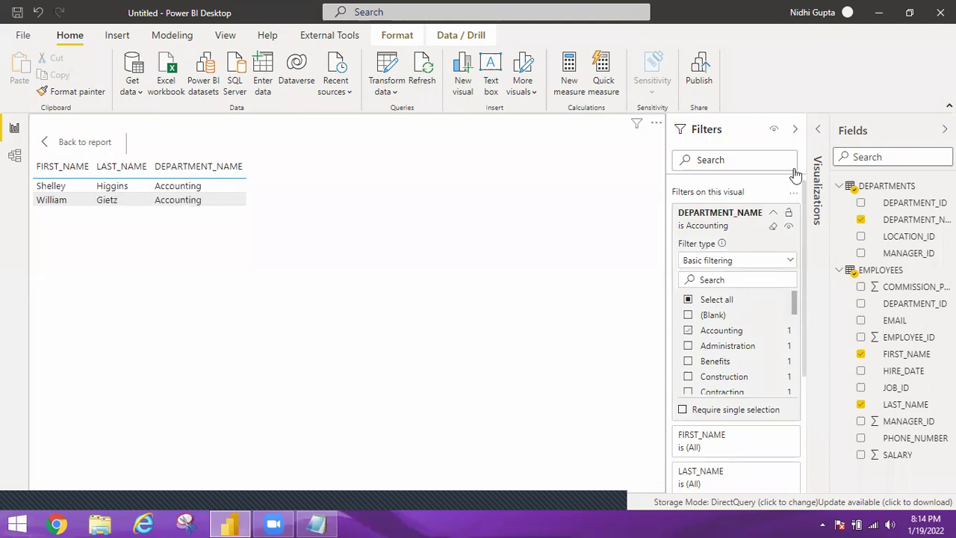
pyautogui.click(774, 214)
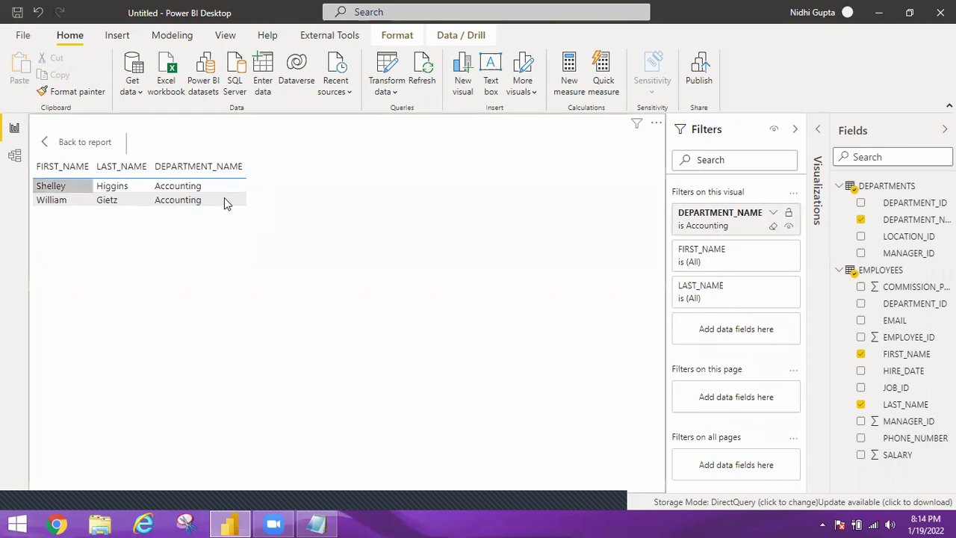
# Step: Expand the FIRST_NAME and LAST_NAME filters in turn to examine which values they offer under the Accounting filter
pyautogui.click(772, 251)
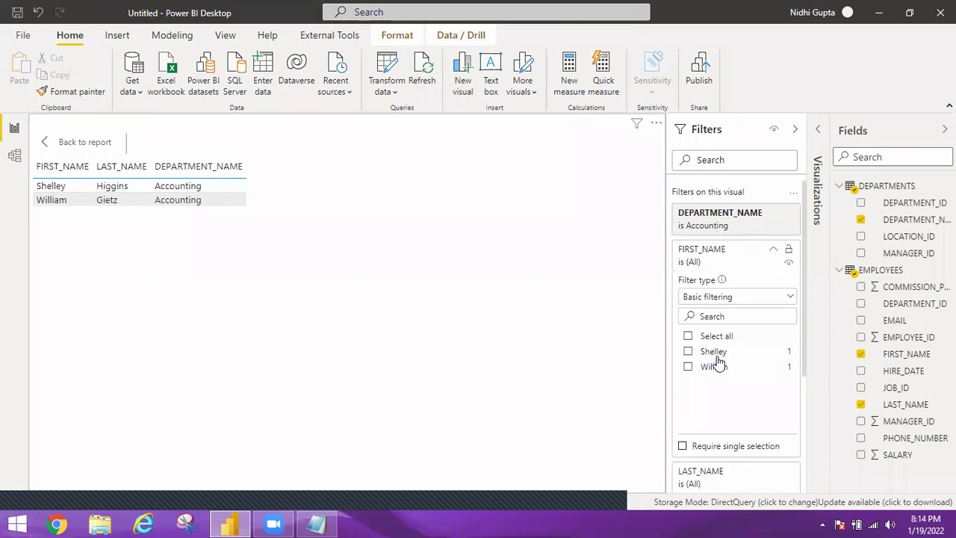
pyautogui.click(773, 251)
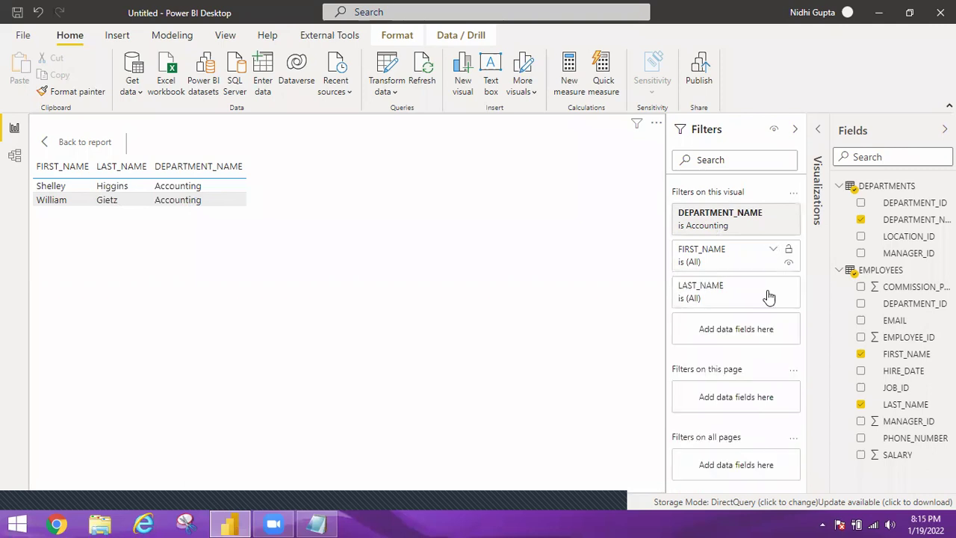
pyautogui.click(773, 286)
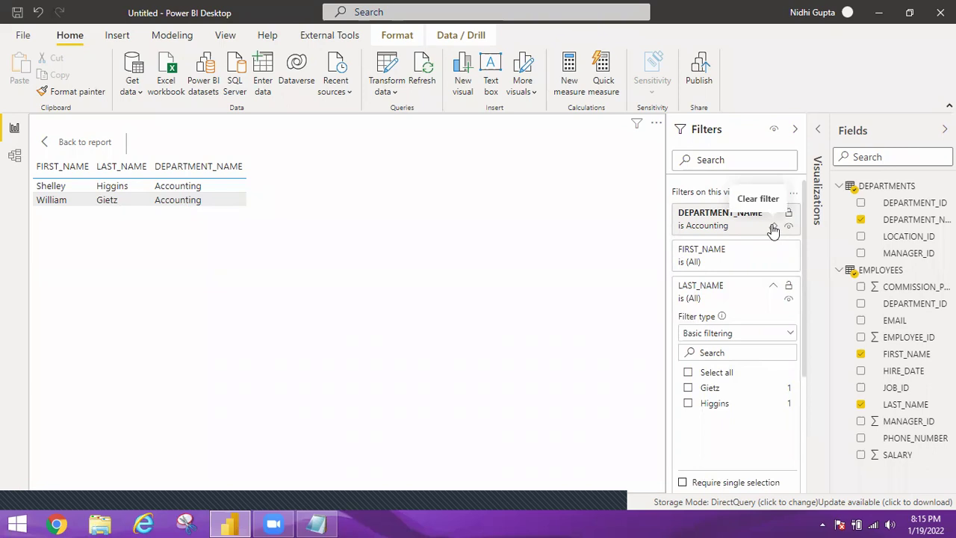
# Step: Clear the DEPARTMENT_NAME filter and filter the table visual to a single employee's last name with LAST_NAME
pyautogui.click(773, 227)
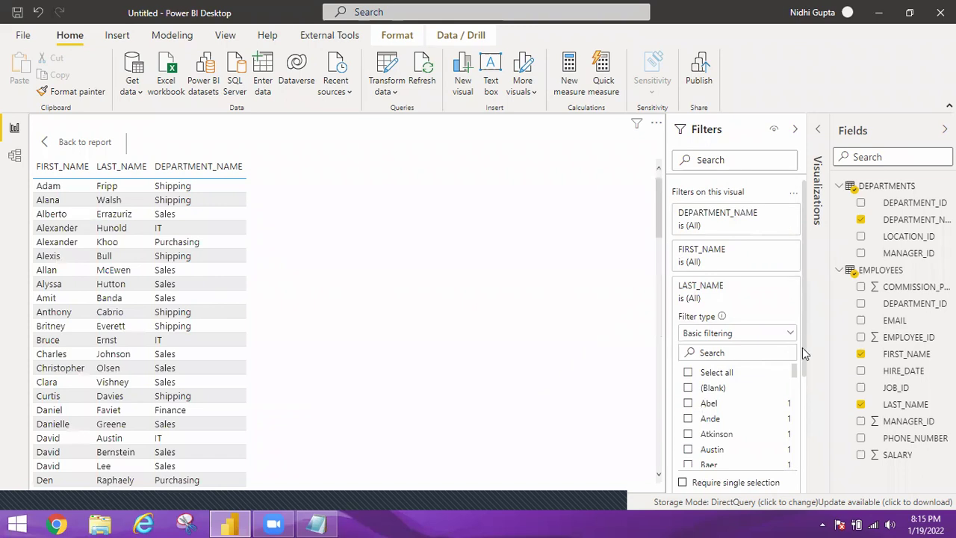
pyautogui.scroll(-1, 799, 386)
pyautogui.scroll(-1, 684, 351)
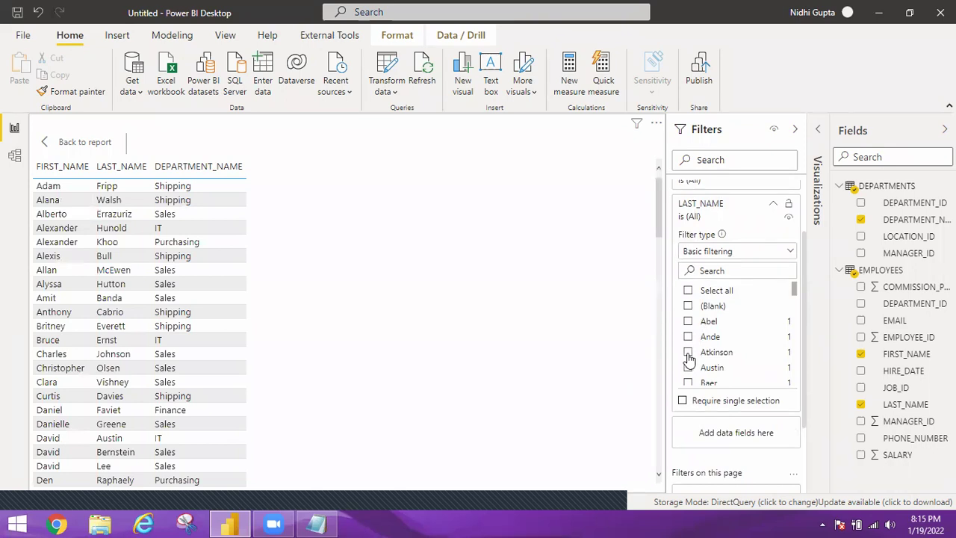
pyautogui.click(688, 353)
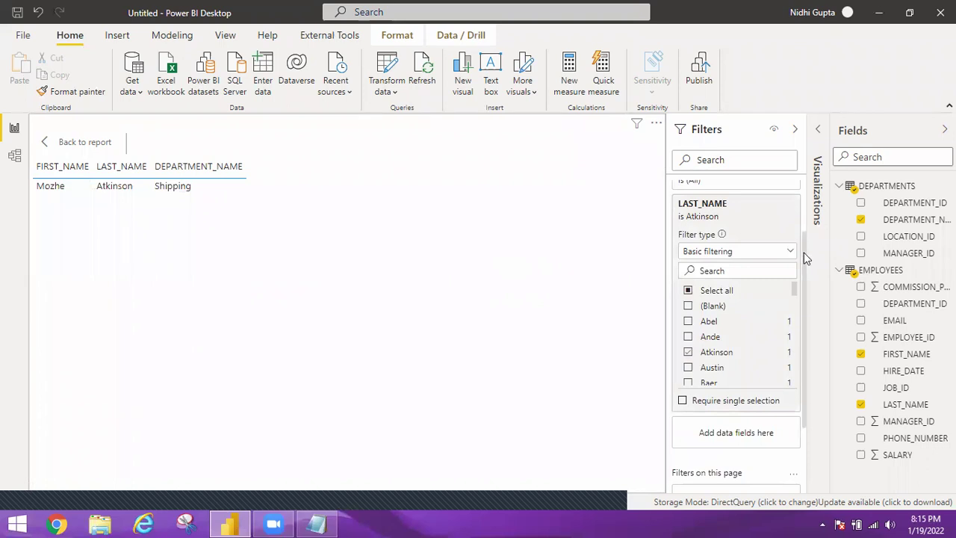
# Step: Expand the FIRST_NAME and DEPARTMENT_NAME filters to compare the values they offer, checking the relationship direction in the model view
pyautogui.scroll(1, 799, 233)
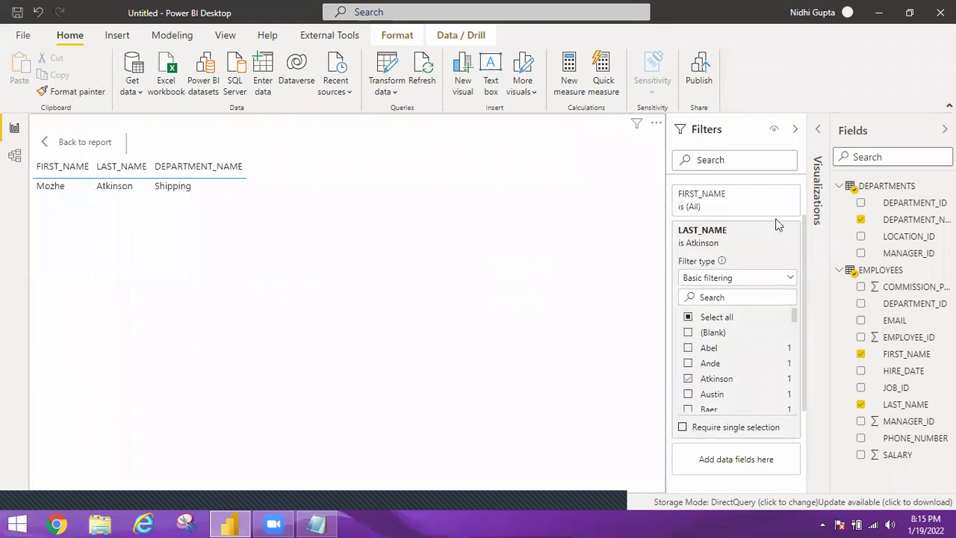
pyautogui.click(758, 205)
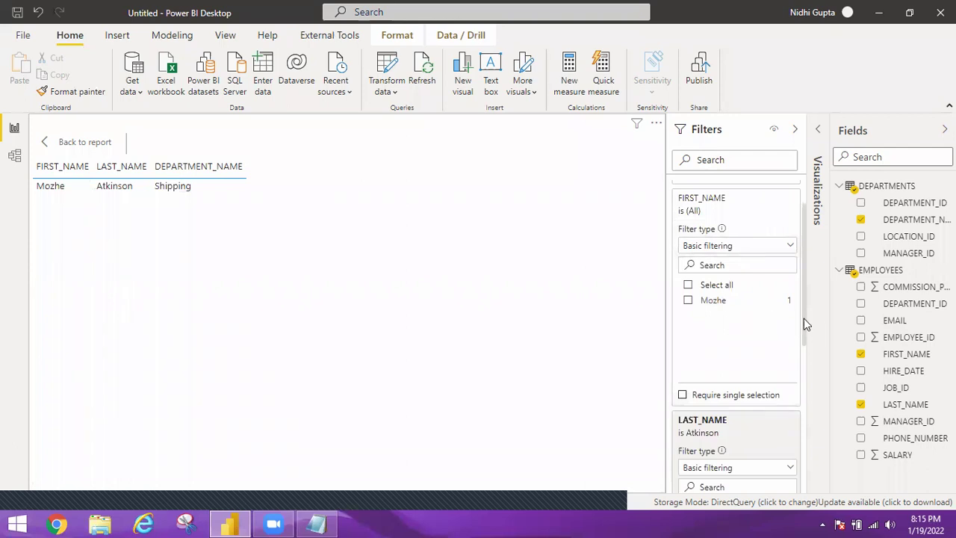
pyautogui.scroll(1, 806, 271)
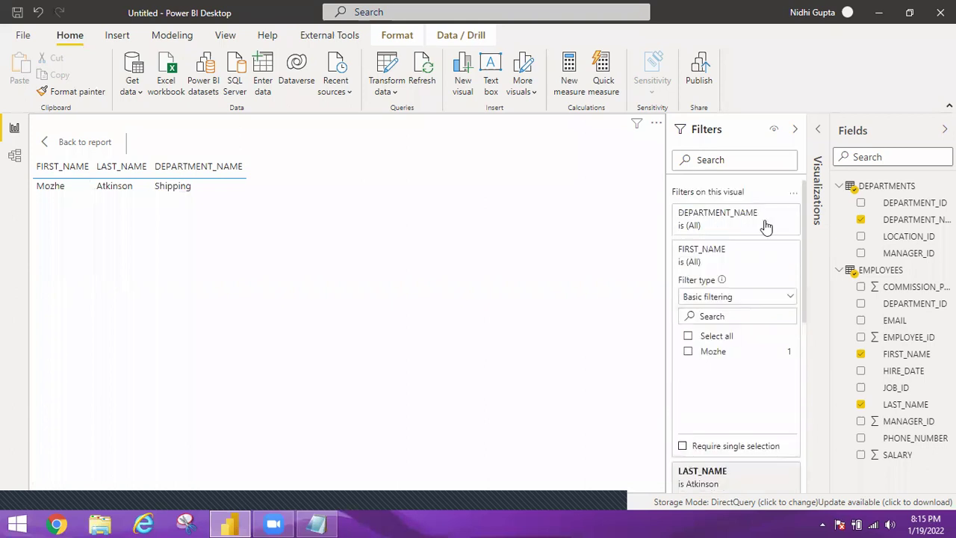
pyautogui.click(766, 222)
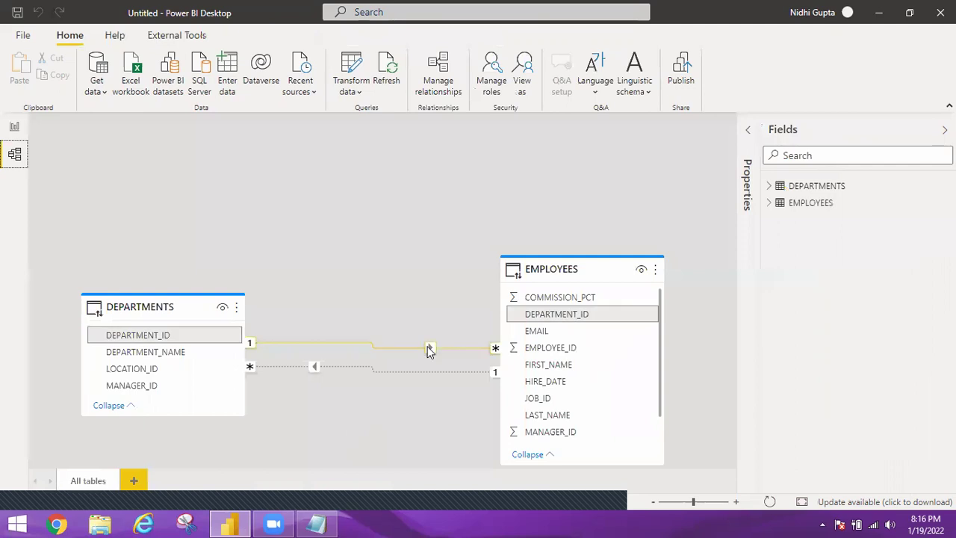
pyautogui.click(13, 128)
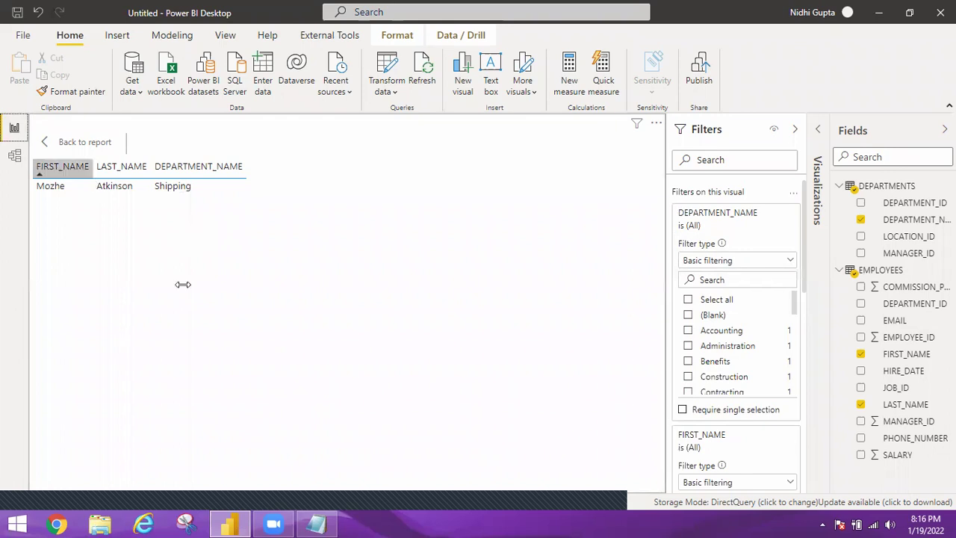
# Step: In the model view, open the DEPARTMENT_ID relationship between EMPLOYEES and DEPARTMENTS for editing and check its linked columns
pyautogui.click(15, 157)
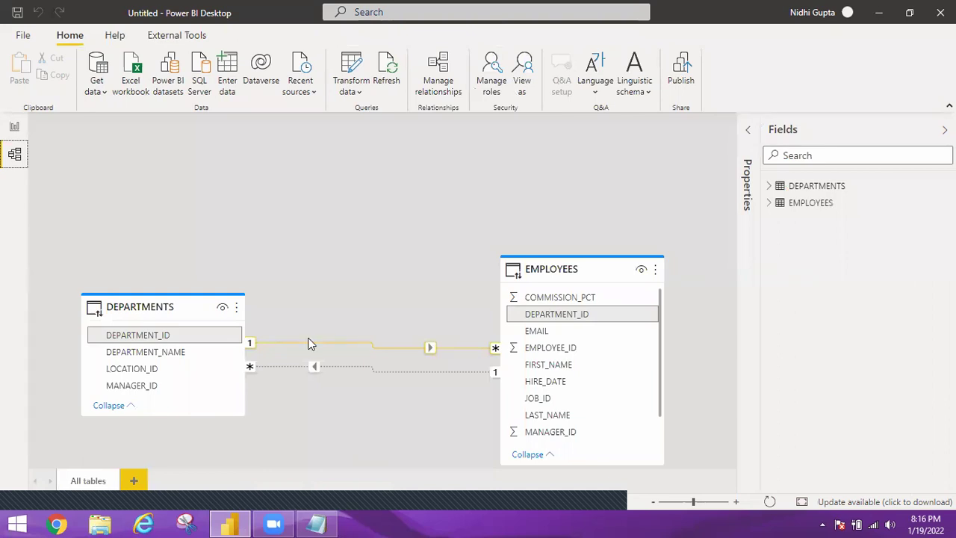
pyautogui.click(352, 324)
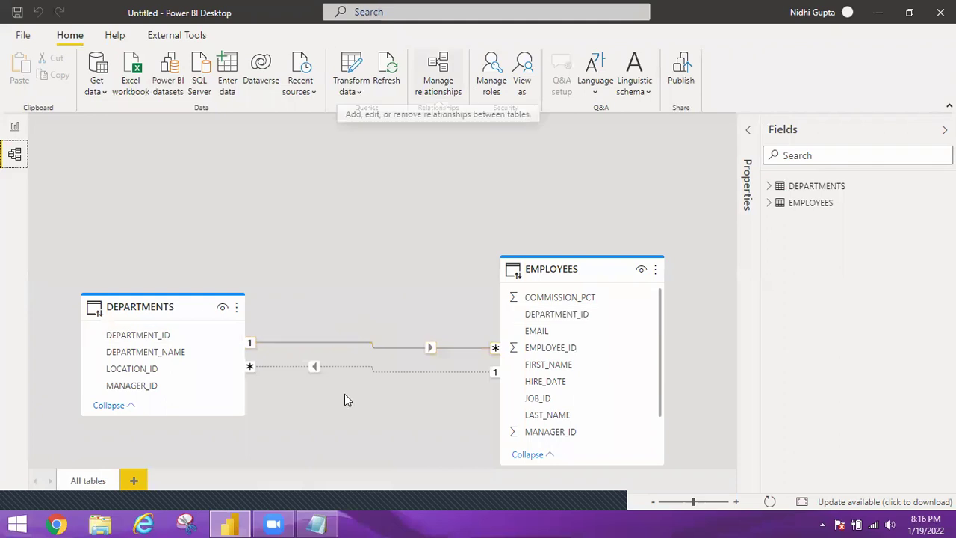
pyautogui.click(361, 344)
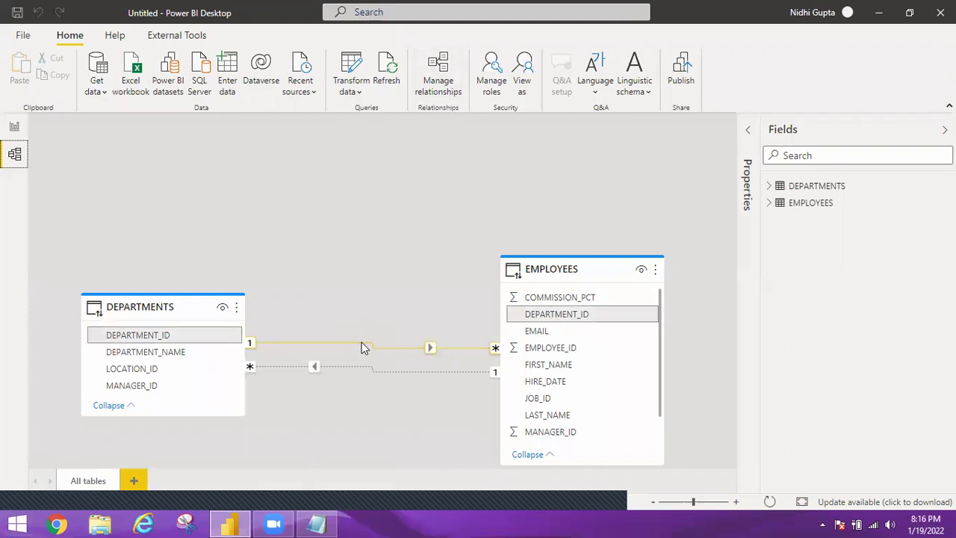
pyautogui.rightClick(361, 343)
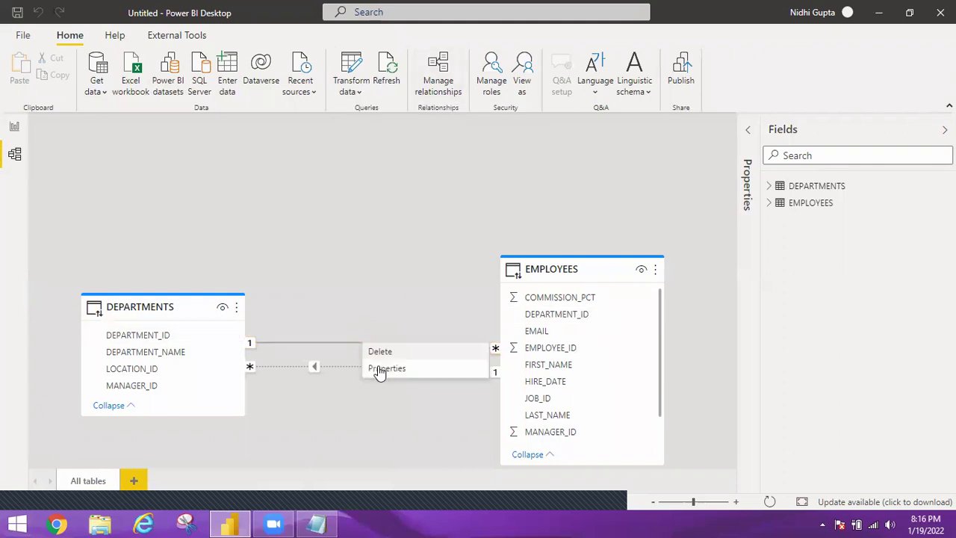
pyautogui.click(382, 368)
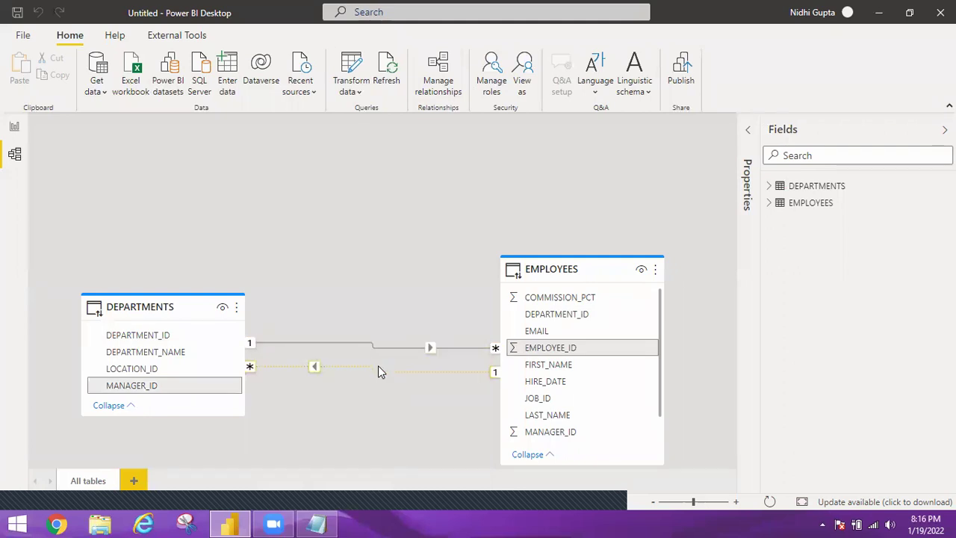
pyautogui.doubleClick(378, 371)
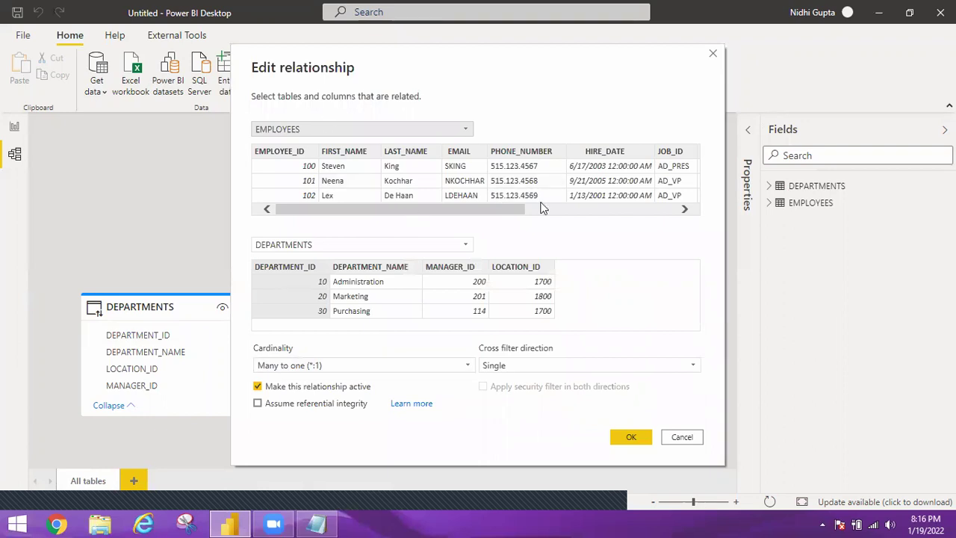
pyautogui.click(663, 208)
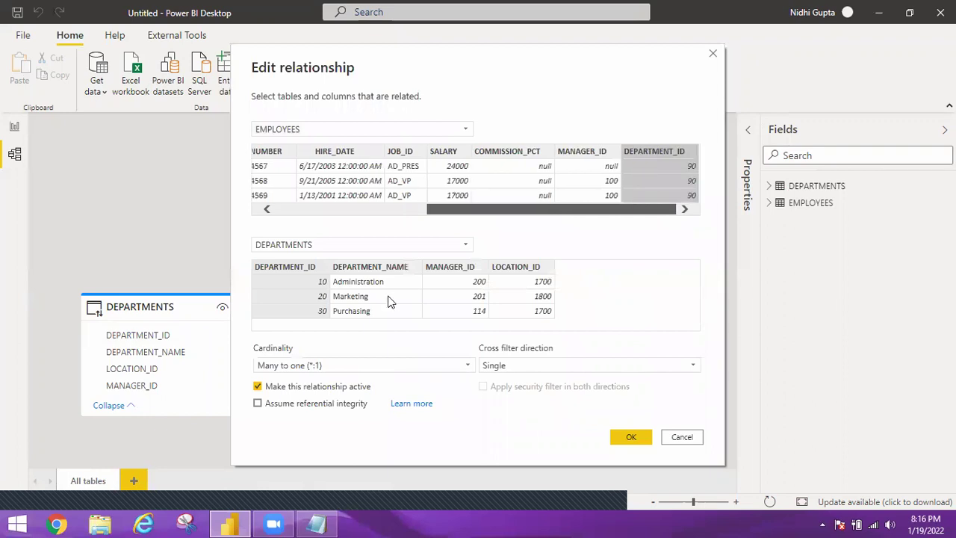
# Step: Review the cardinality options, keep Many to one (*:1), set the cross filter direction to Both and apply the relationship change
pyautogui.click(465, 367)
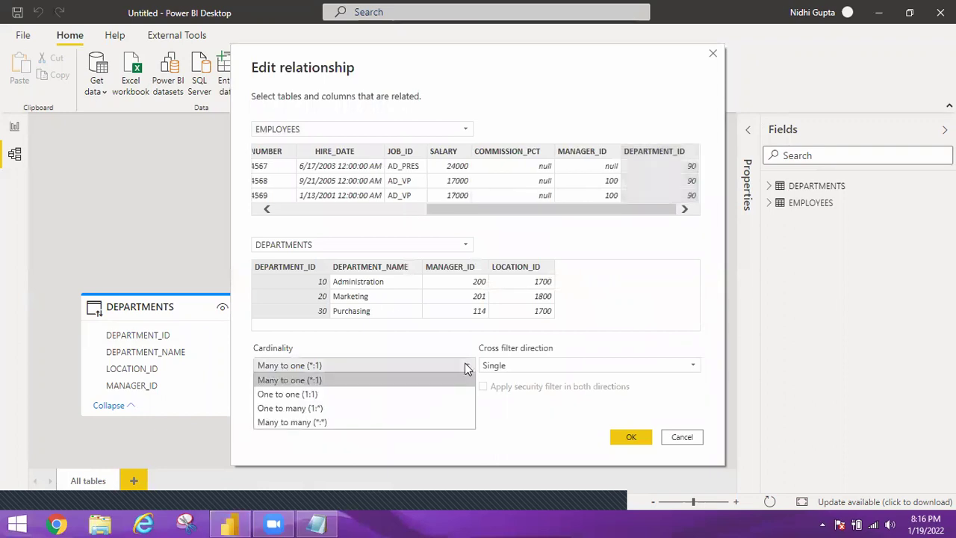
pyautogui.click(538, 371)
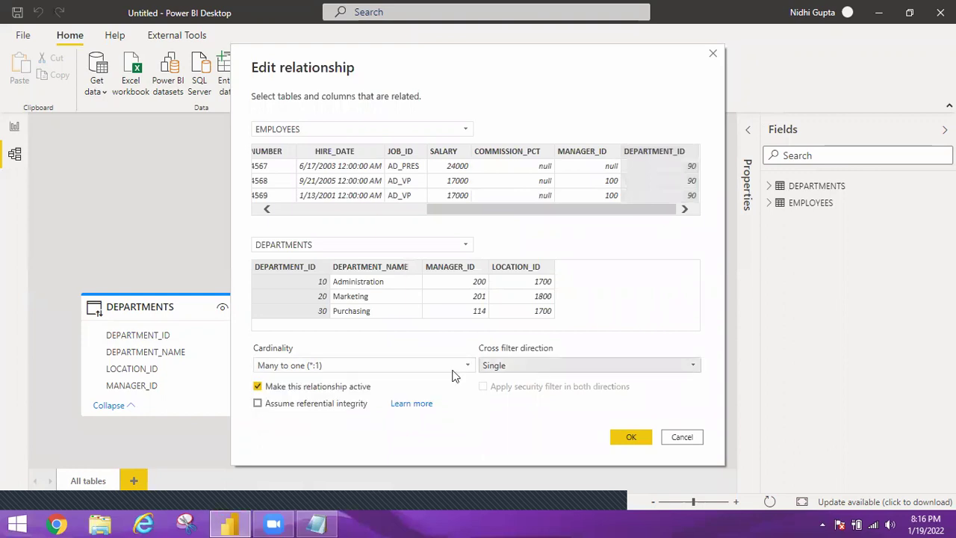
pyautogui.click(515, 371)
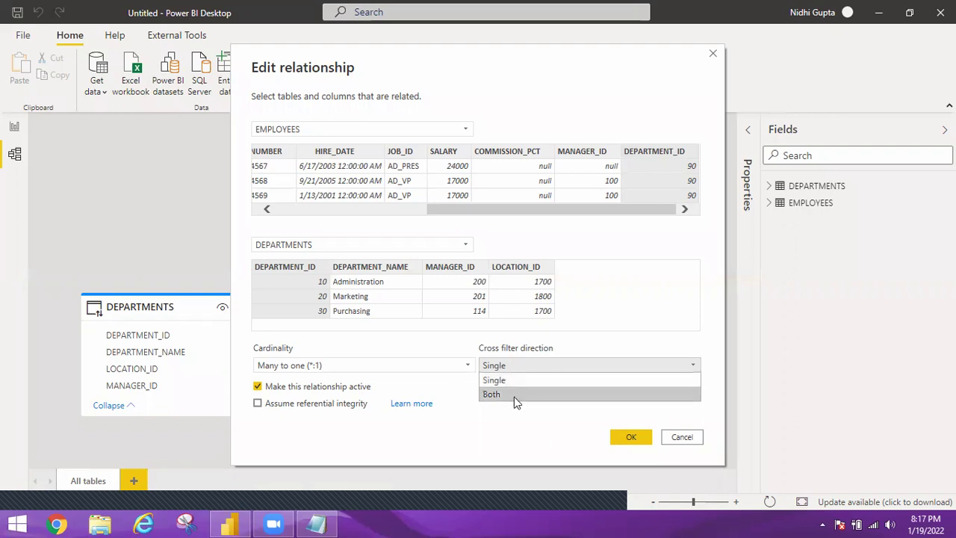
pyautogui.click(514, 397)
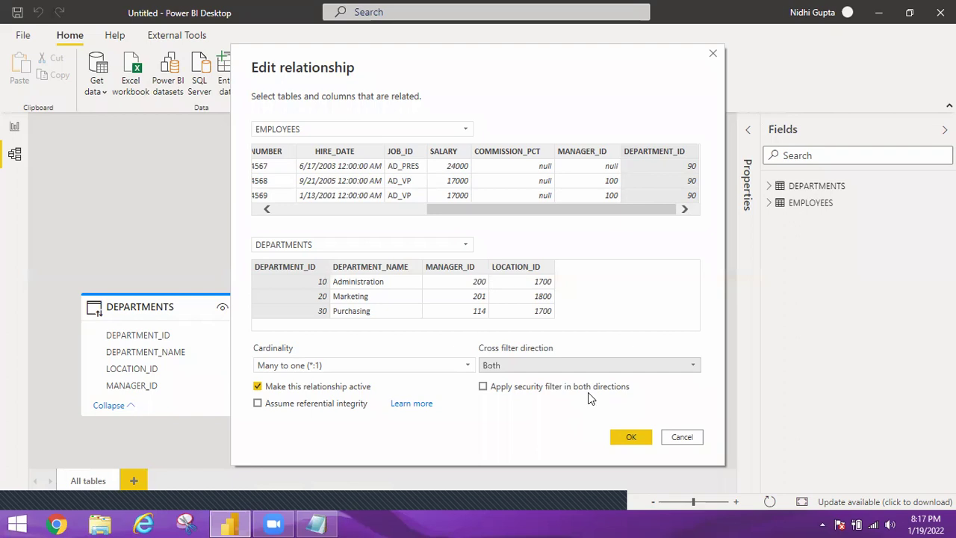
pyautogui.click(631, 444)
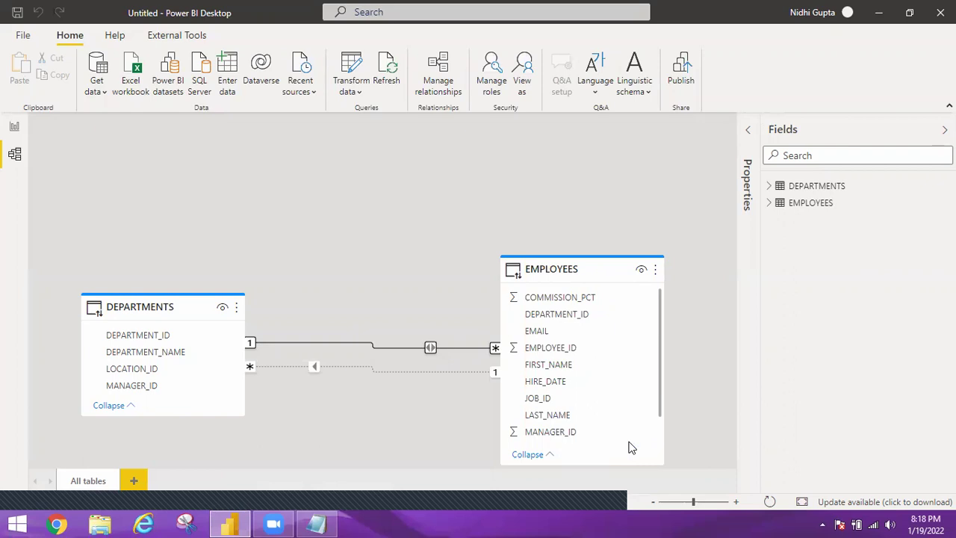
# Step: Inspect the edited relationship, check the DEPARTMENT_NAME filter values in the report view, and return to the model view
pyautogui.click(430, 349)
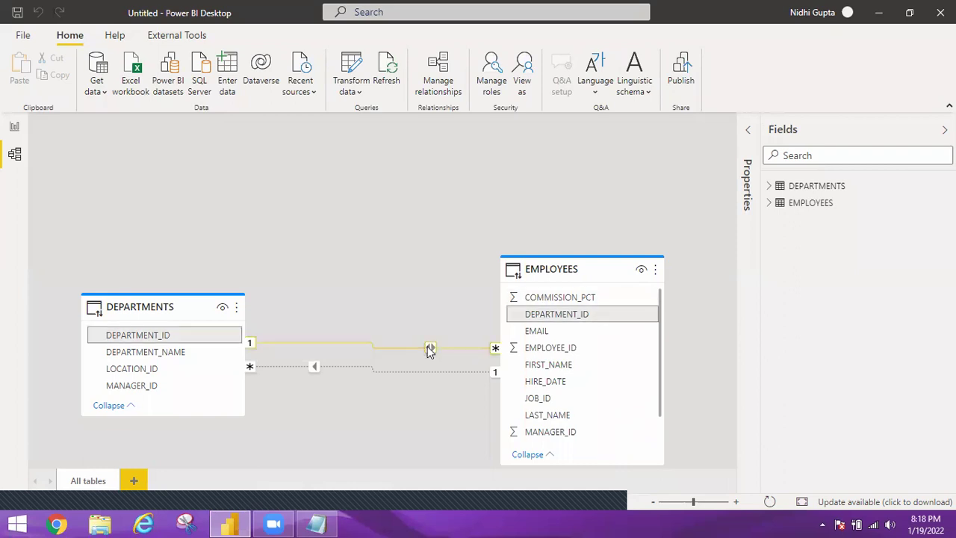
pyautogui.click(13, 128)
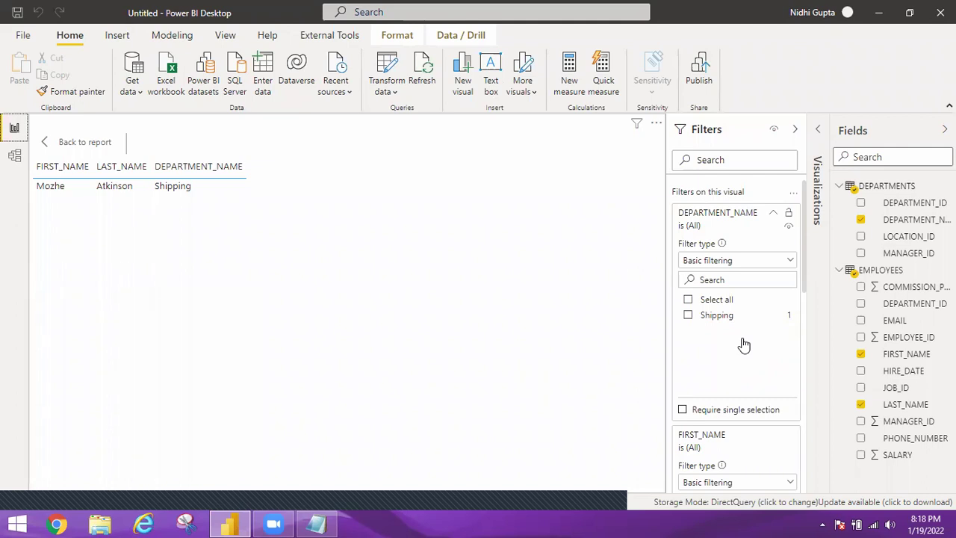
pyautogui.click(15, 156)
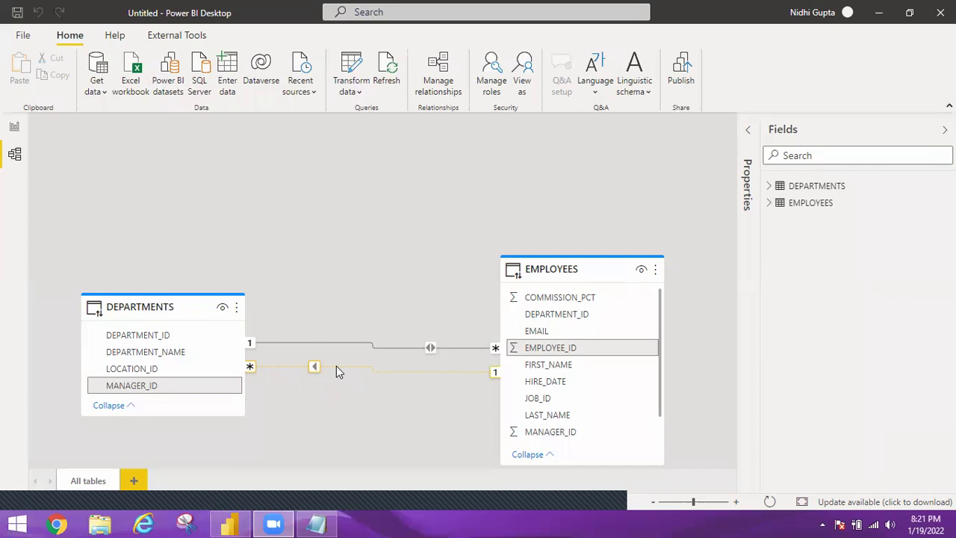
pyautogui.click(247, 263)
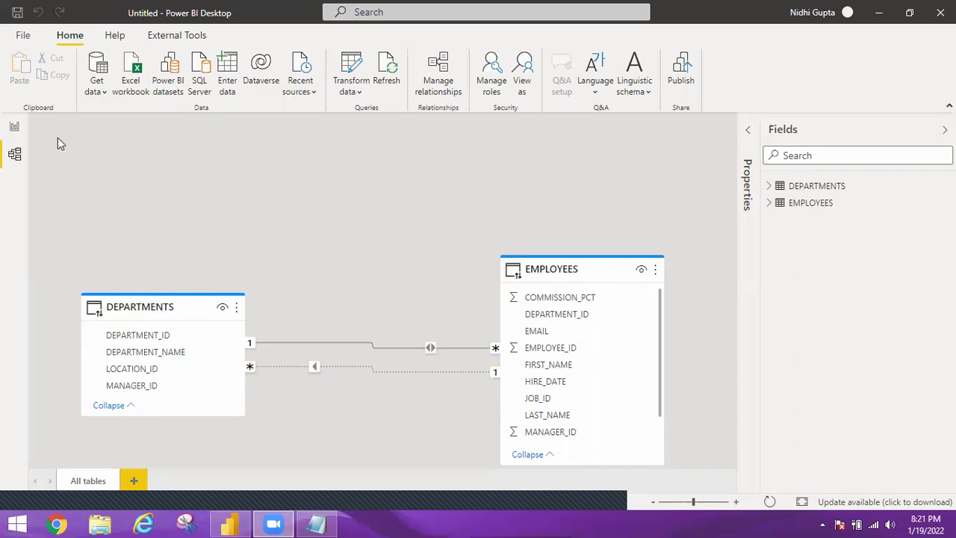
# Step: Return to the report page, leave the table visual's focus mode, shrink the visual and remove it from the page
pyautogui.click(14, 129)
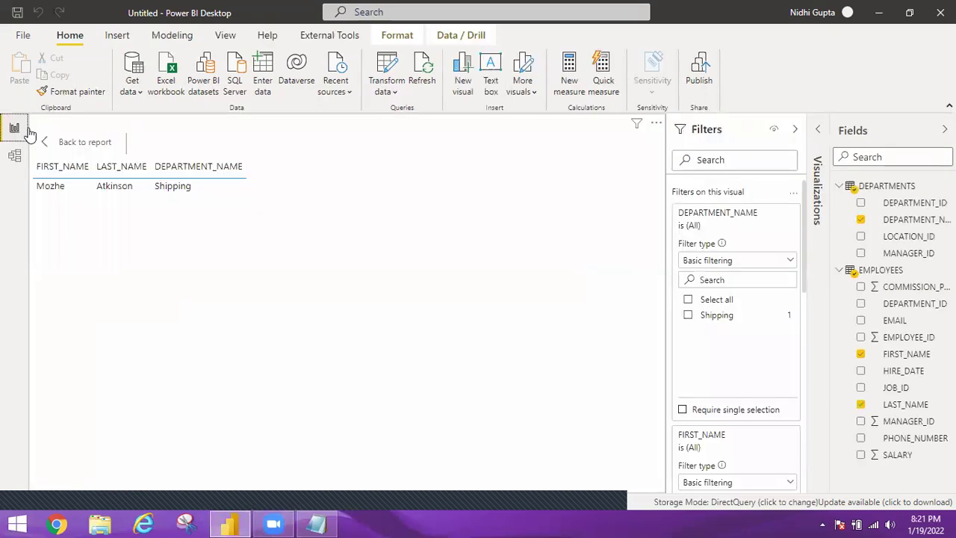
pyautogui.click(46, 144)
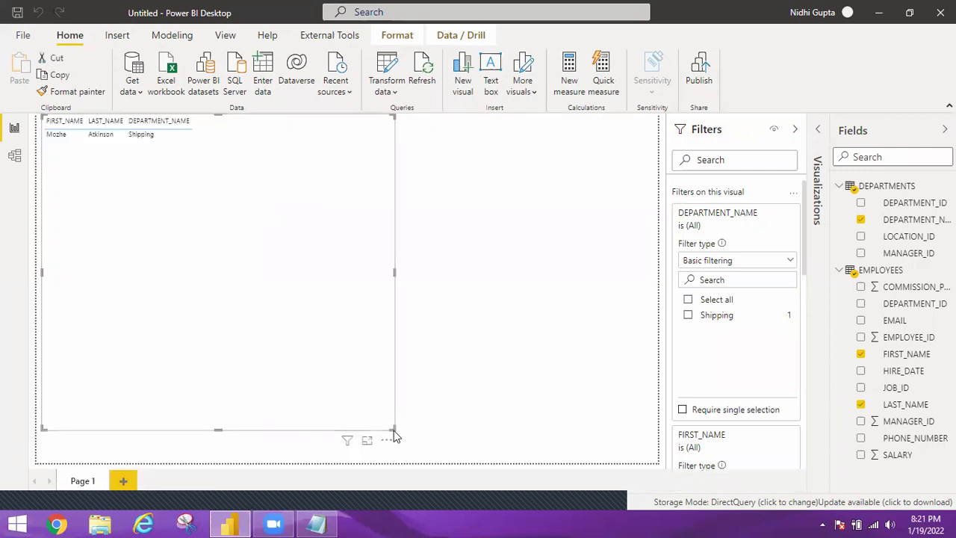
pyautogui.moveTo(355, 242); pyautogui.dragTo(359, 232)
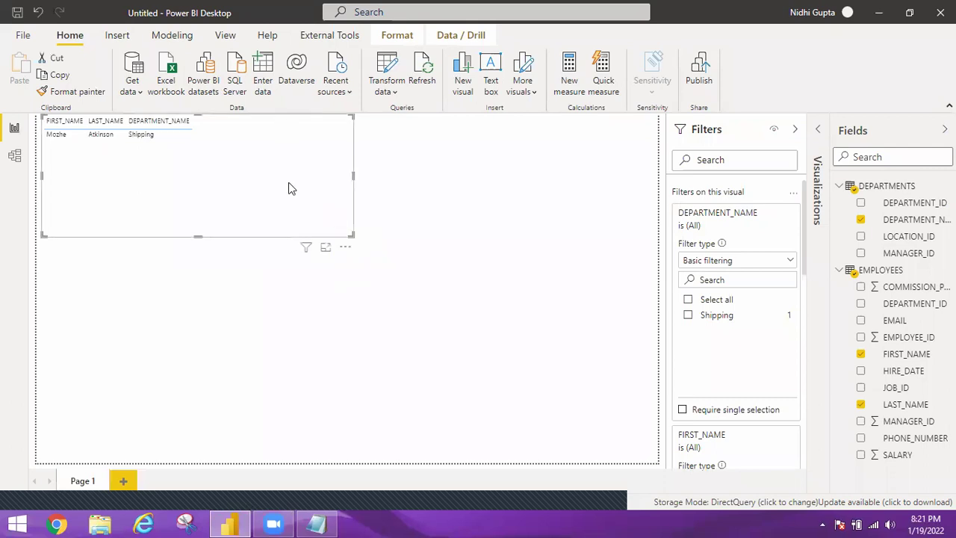
pyautogui.click(347, 248)
pyautogui.click(373, 297)
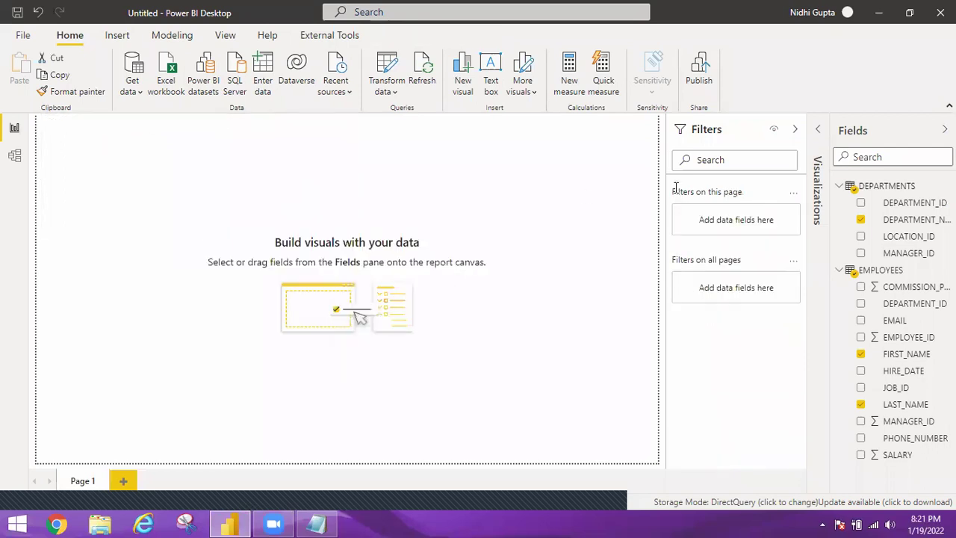
# Step: Collapse the field lists of both tables and delete the DEPARTMENTS table from the model
pyautogui.click(840, 186)
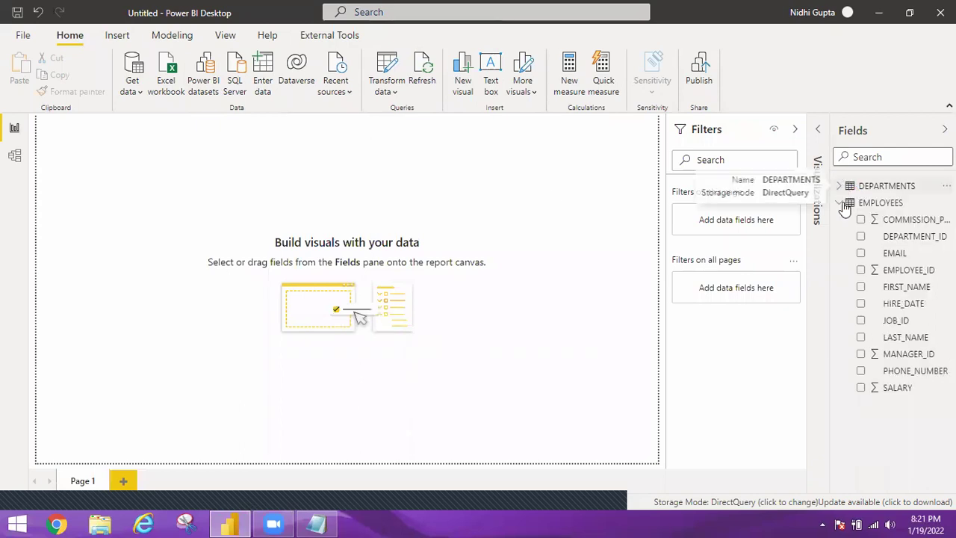
pyautogui.click(841, 202)
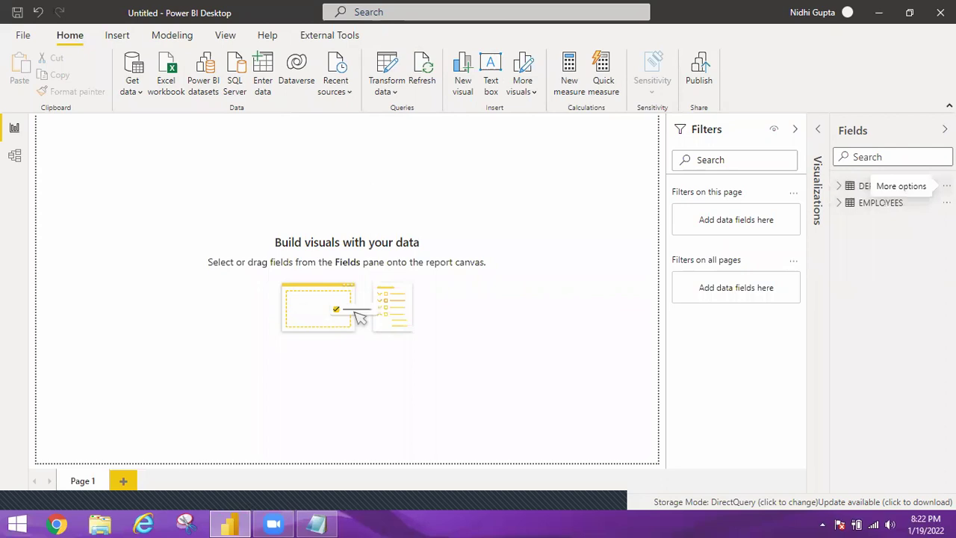
pyautogui.click(947, 186)
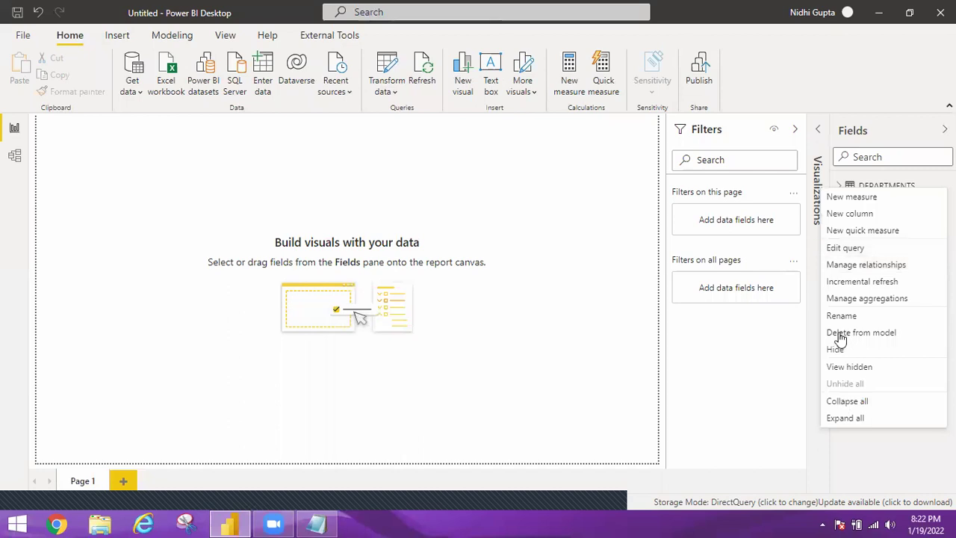
pyautogui.press('Escape')
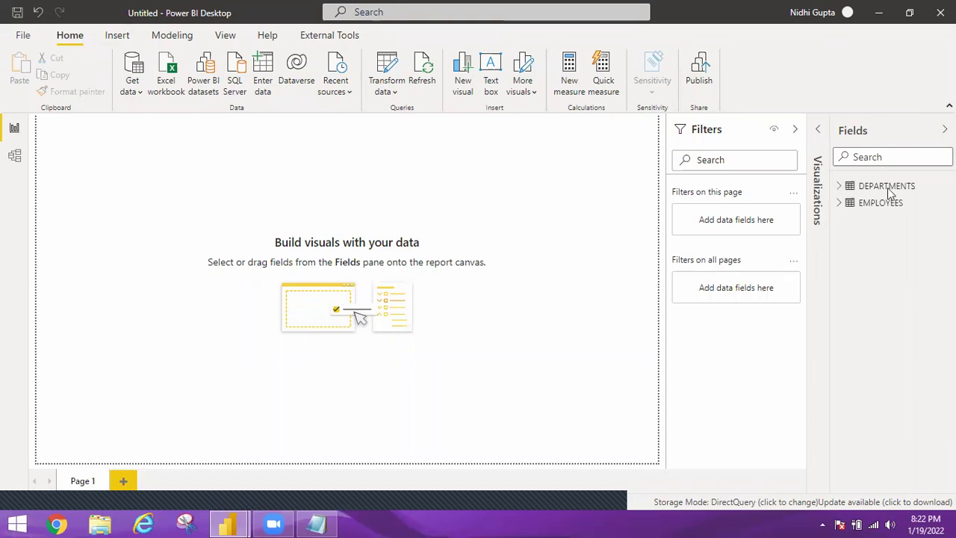
pyautogui.press('Delete')
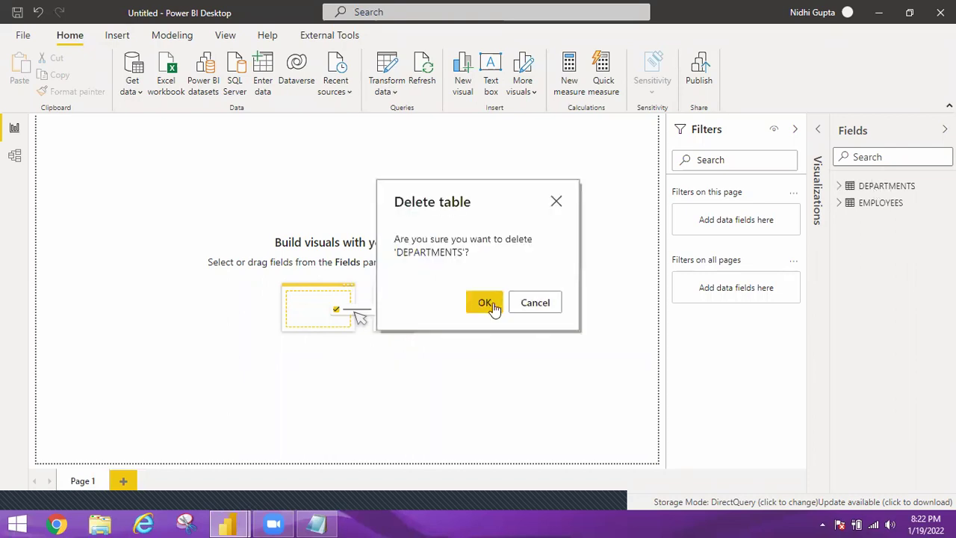
pyautogui.click(488, 299)
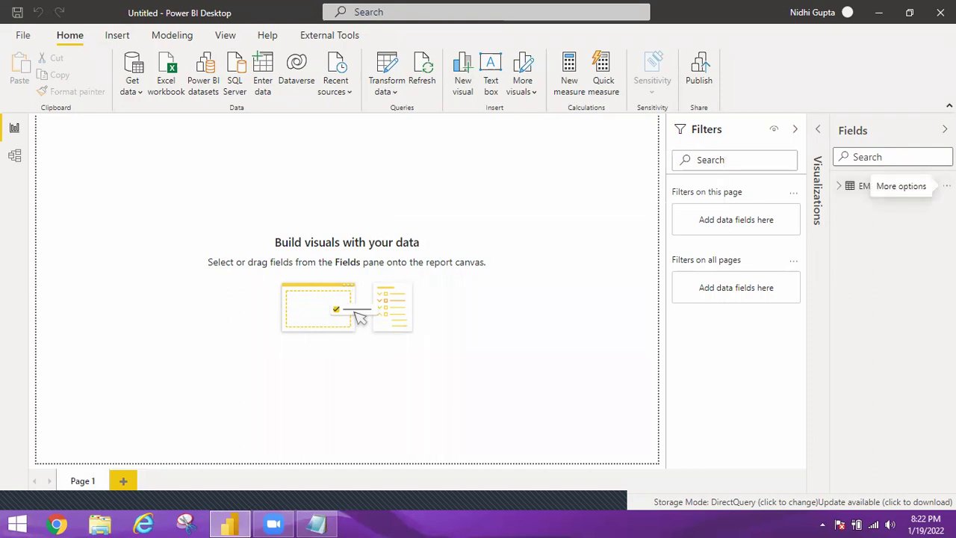
# Step: Delete the EMPLOYEES table from the model
pyautogui.click(946, 186)
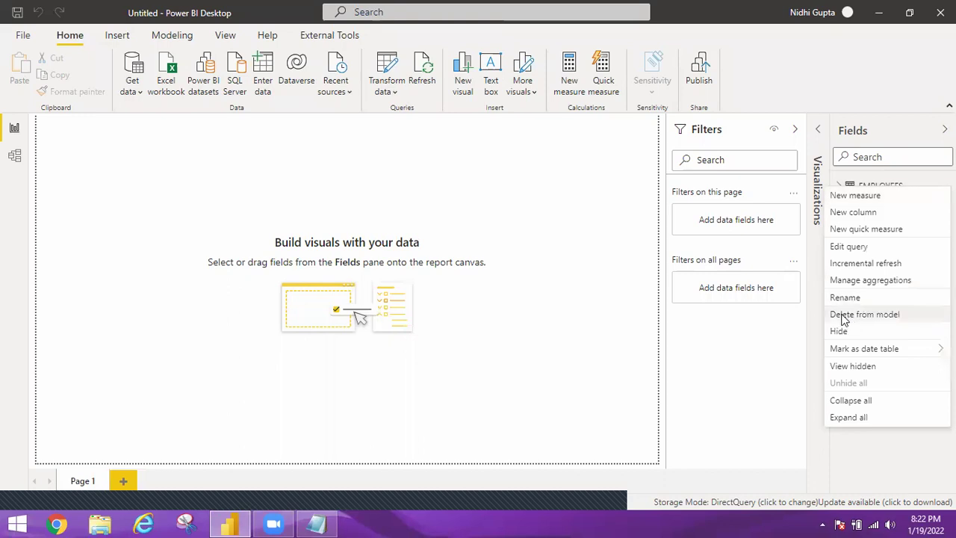
pyautogui.click(844, 318)
pyautogui.click(484, 303)
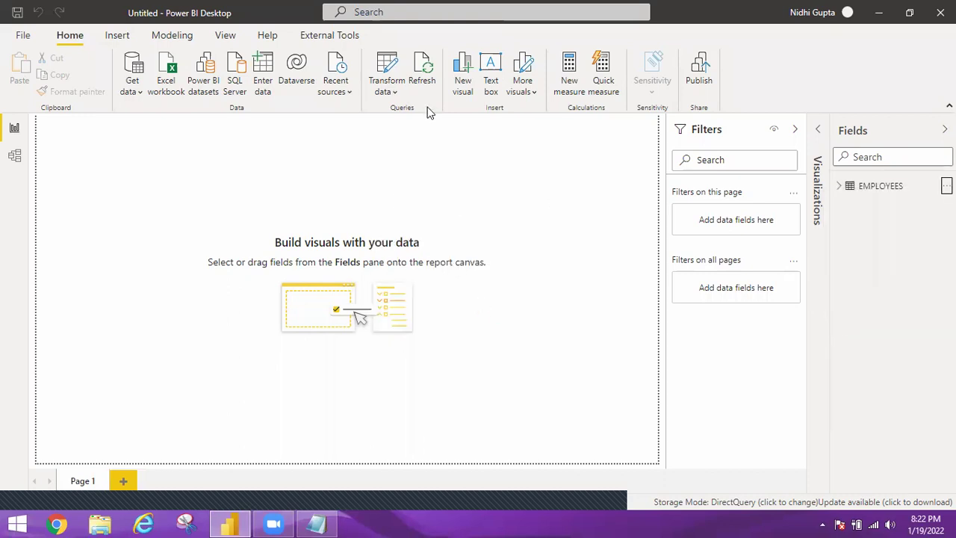
# Step: In the data source settings, clear the saved global permissions for the localhost source and close the settings
pyautogui.click(387, 84)
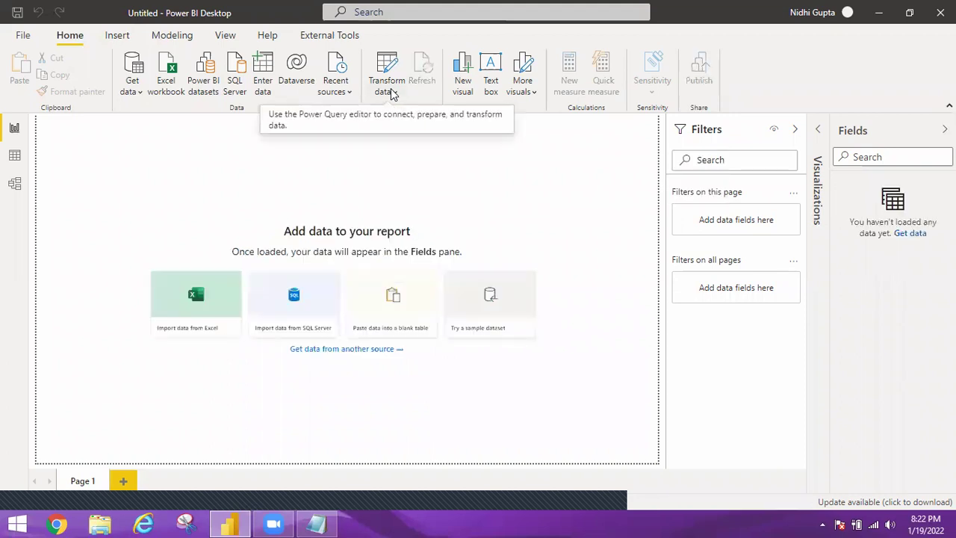
pyautogui.click(391, 91)
pyautogui.click(413, 141)
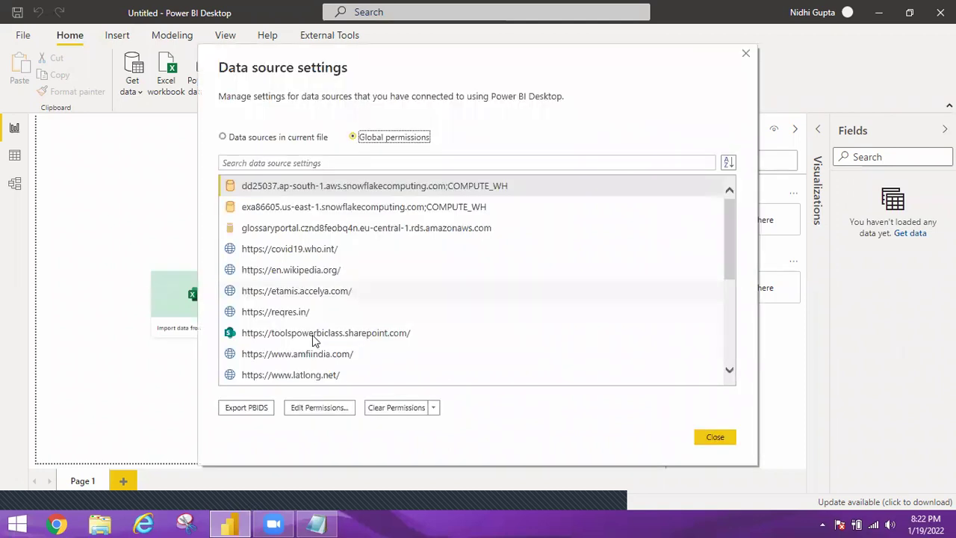
pyautogui.click(314, 338)
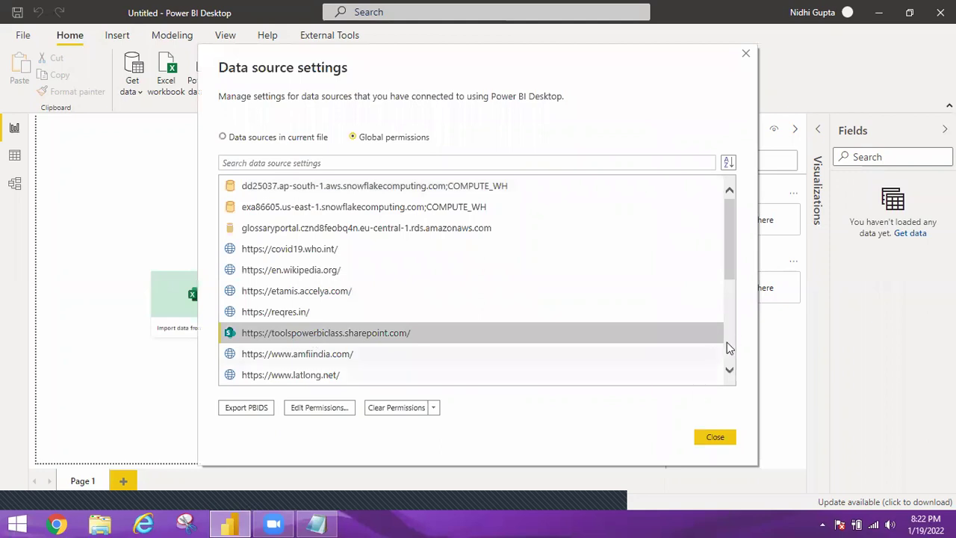
pyautogui.scroll(-3, 727, 345)
pyautogui.click(262, 276)
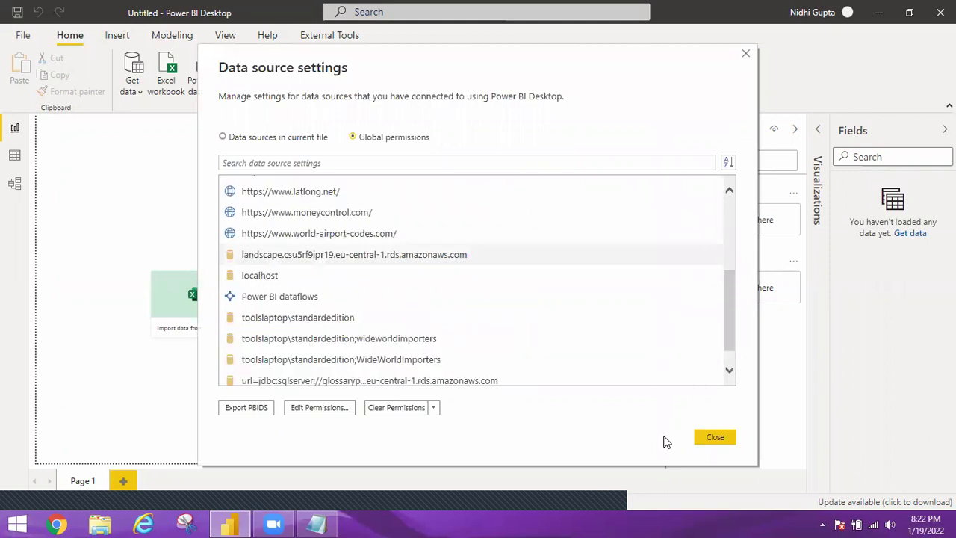
pyautogui.click(387, 414)
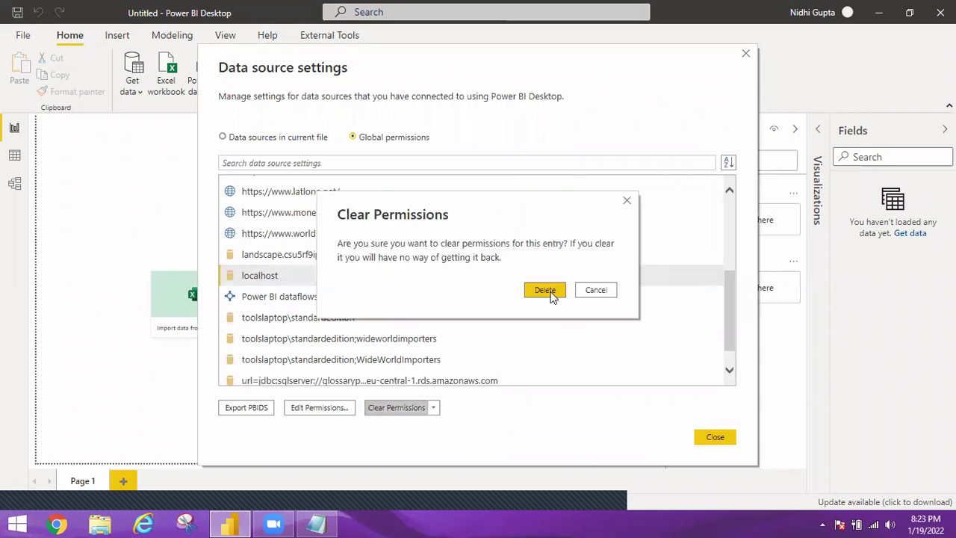
pyautogui.click(545, 290)
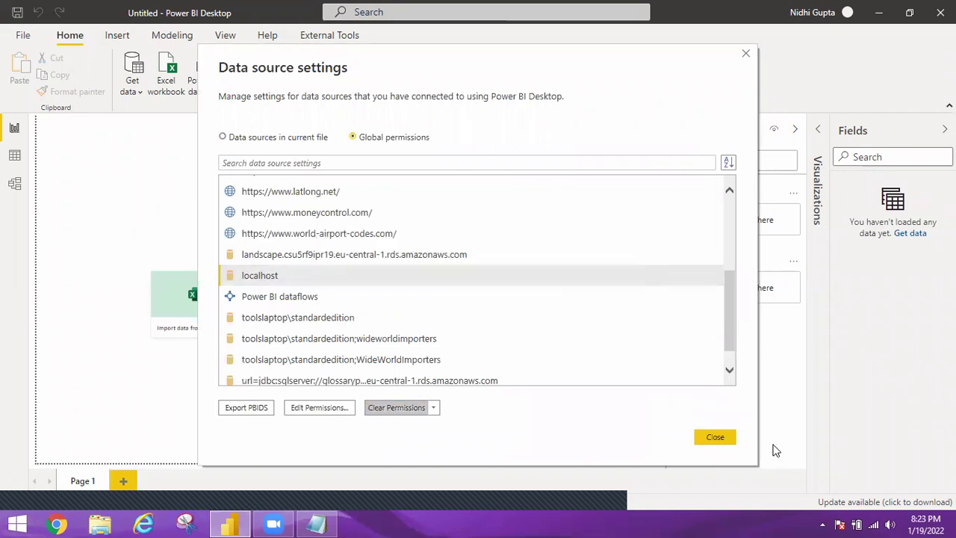
pyautogui.click(720, 437)
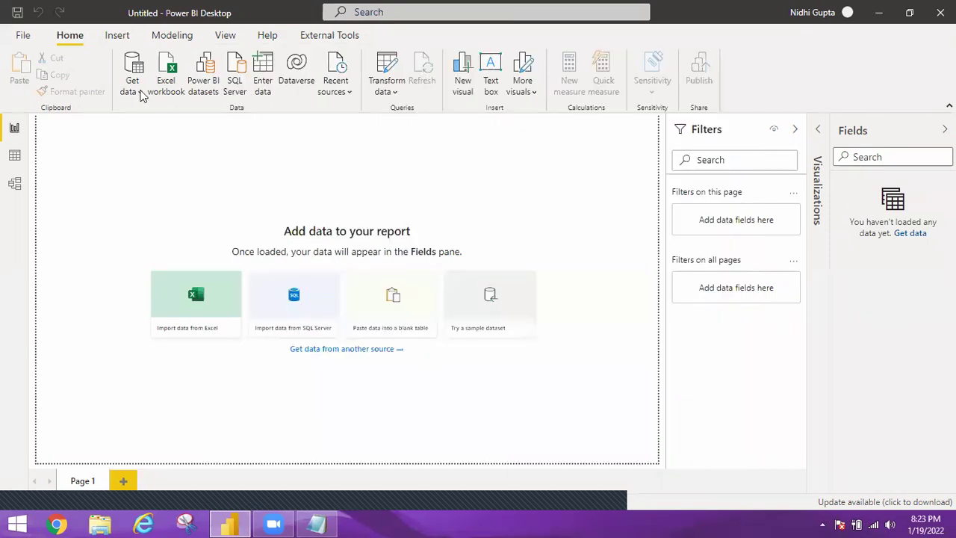
# Step: Start a new Oracle database connection to the server localhost with the Import connectivity mode
pyautogui.click(133, 91)
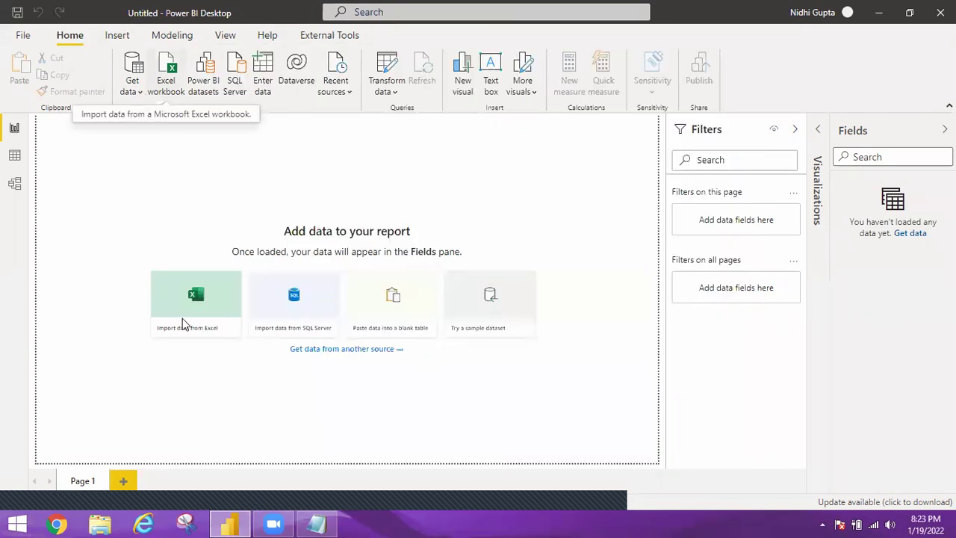
pyautogui.click(157, 393)
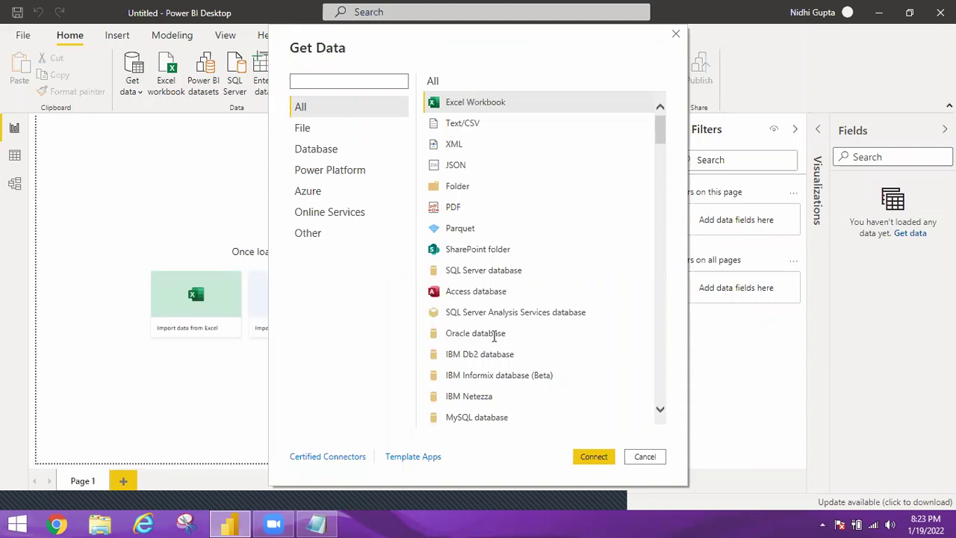
pyautogui.click(493, 340)
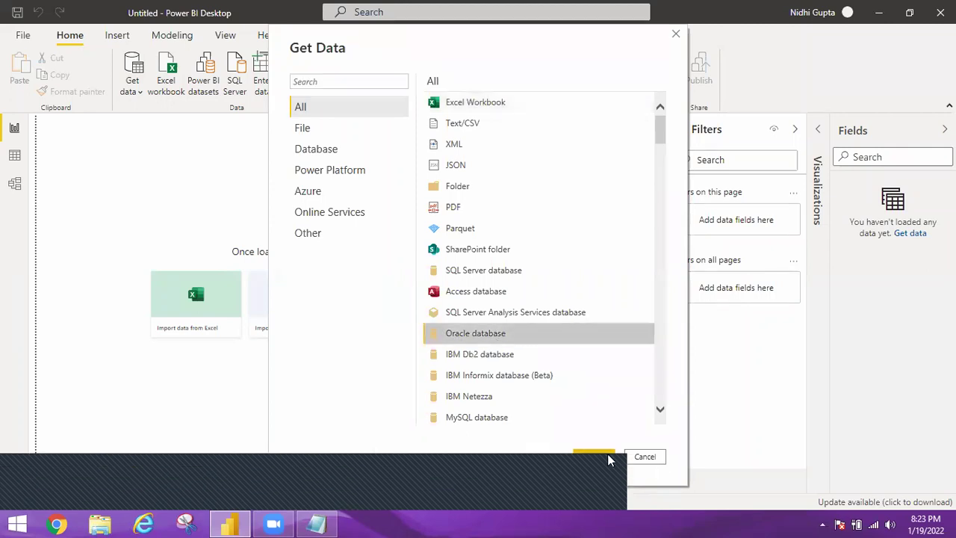
pyautogui.click(608, 459)
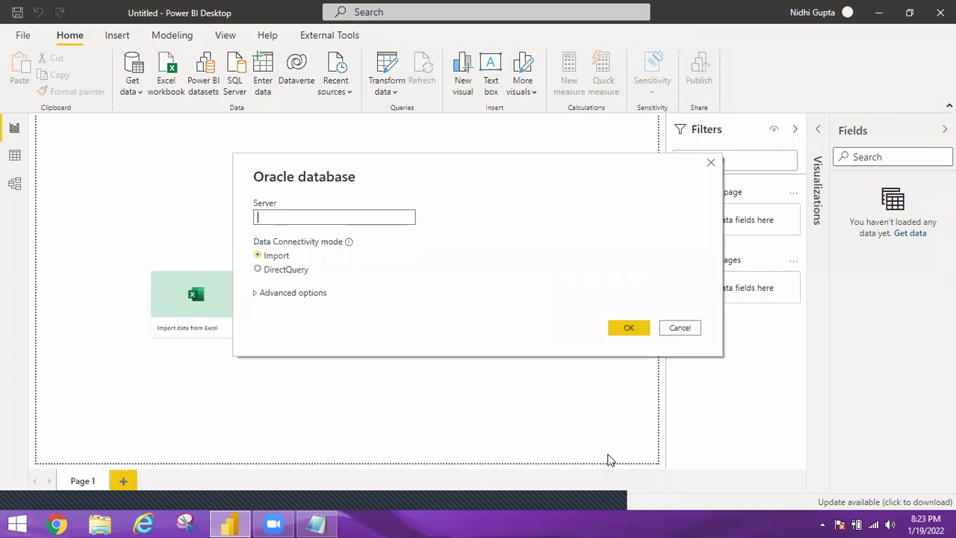
pyautogui.write('localhost')
pyautogui.click(637, 331)
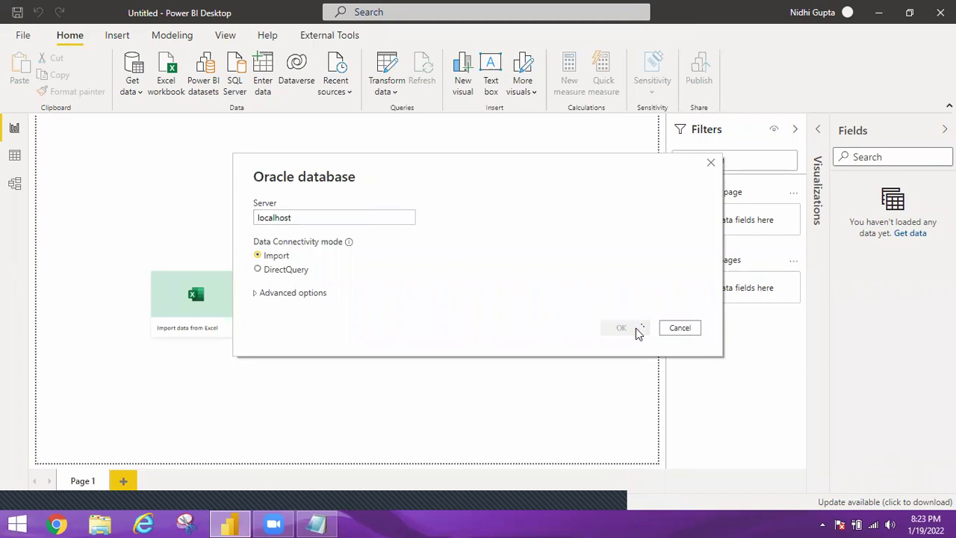
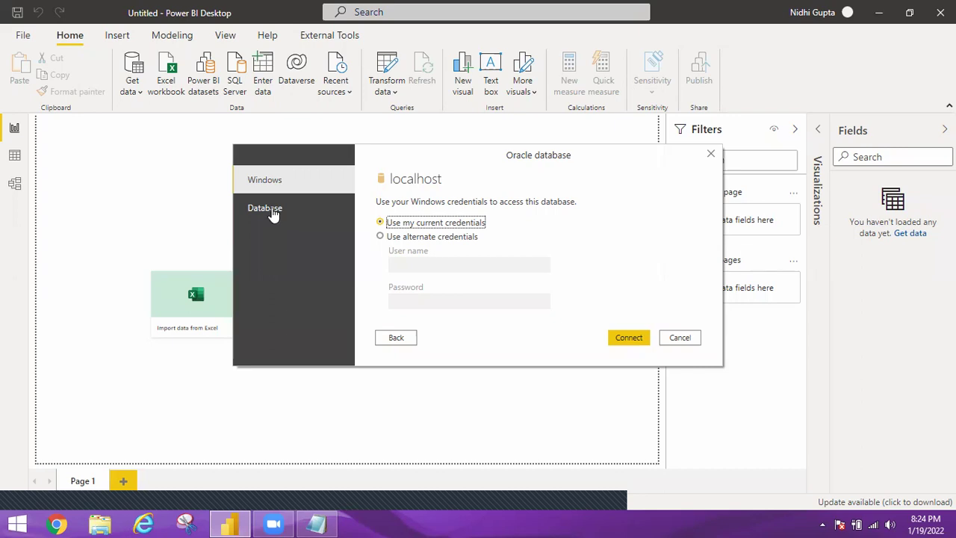
# Step: Connect to localhost with database credentials, entering the database user name and the account password
pyautogui.click(272, 212)
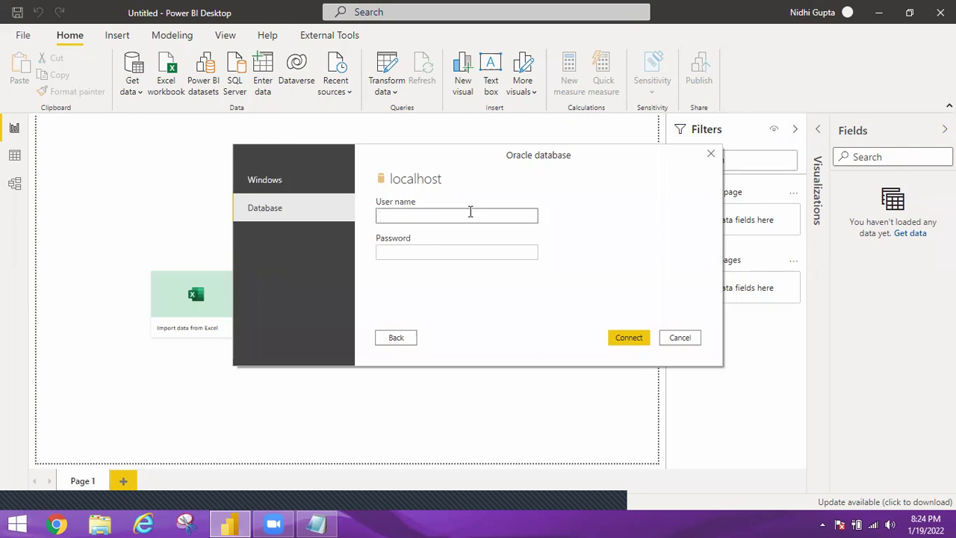
pyautogui.write('hr')
pyautogui.press('Tab')
pyautogui.write('hr')
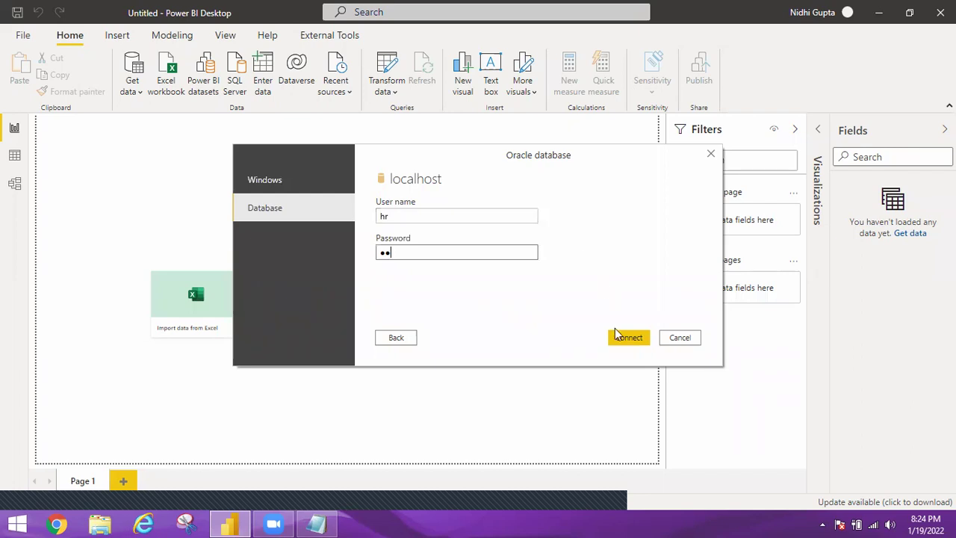
pyautogui.click(632, 338)
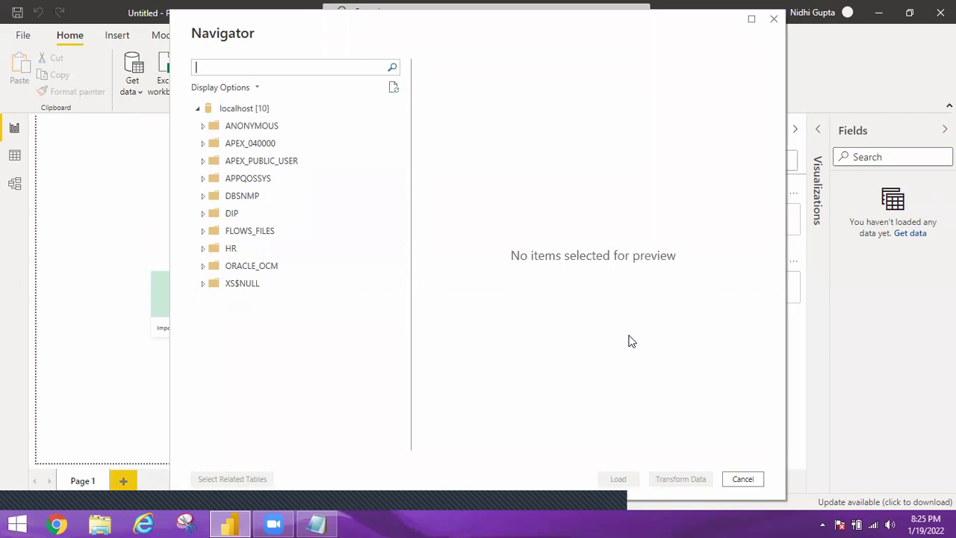
# Step: Select the EMPLOYEES and DEPARTMENTS tables of the HR schema and load them into the report
pyautogui.click(202, 249)
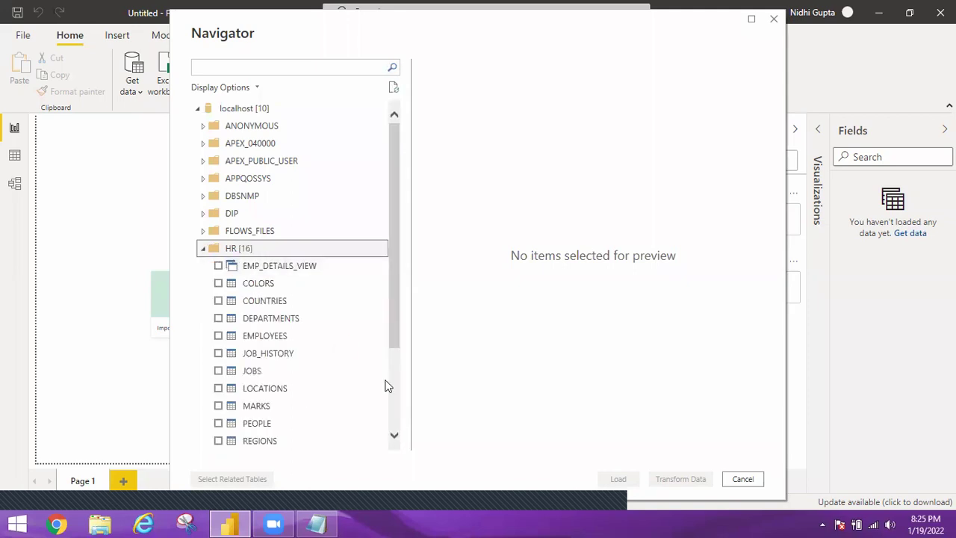
pyautogui.scroll(-2, 386, 386)
pyautogui.scroll(-1, 209, 265)
pyautogui.click(218, 245)
pyautogui.click(247, 228)
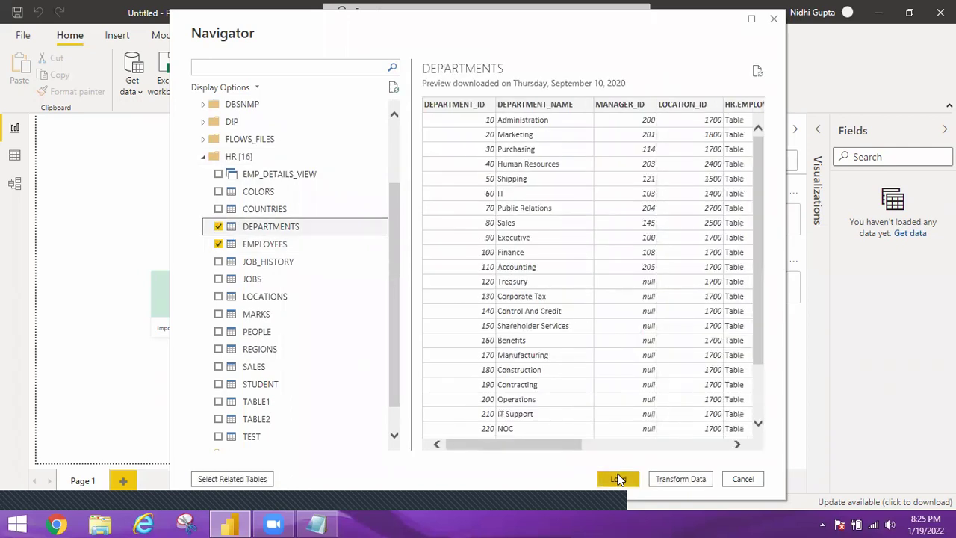
pyautogui.click(620, 479)
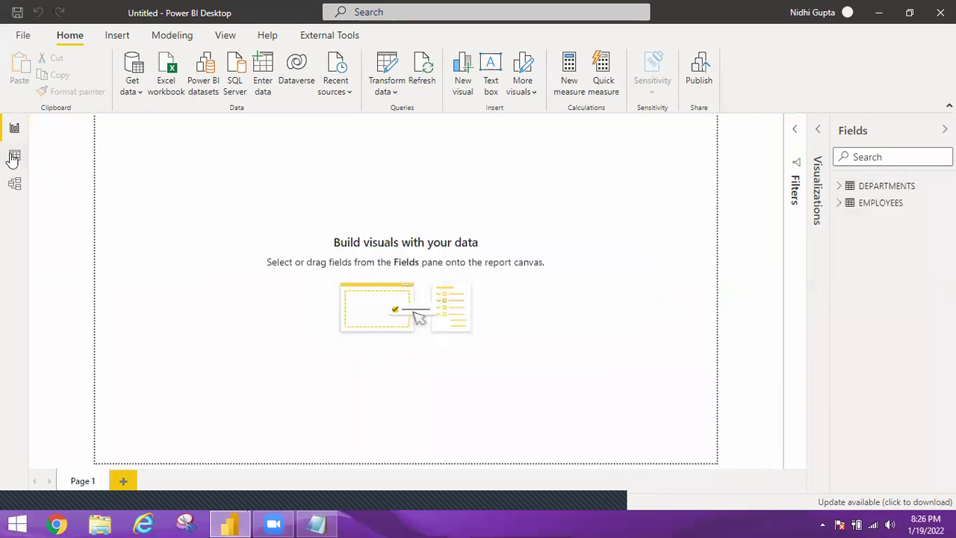
# Step: Examine the imported rows of the DEPARTMENTS and EMPLOYEES tables in the data view, including the DEPARTMENT_ID column
pyautogui.click(14, 157)
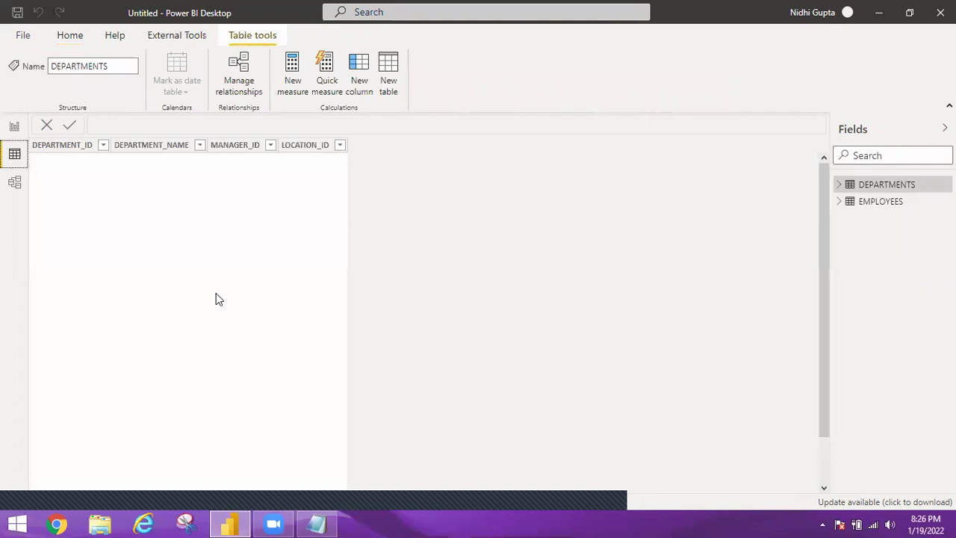
pyautogui.click(839, 185)
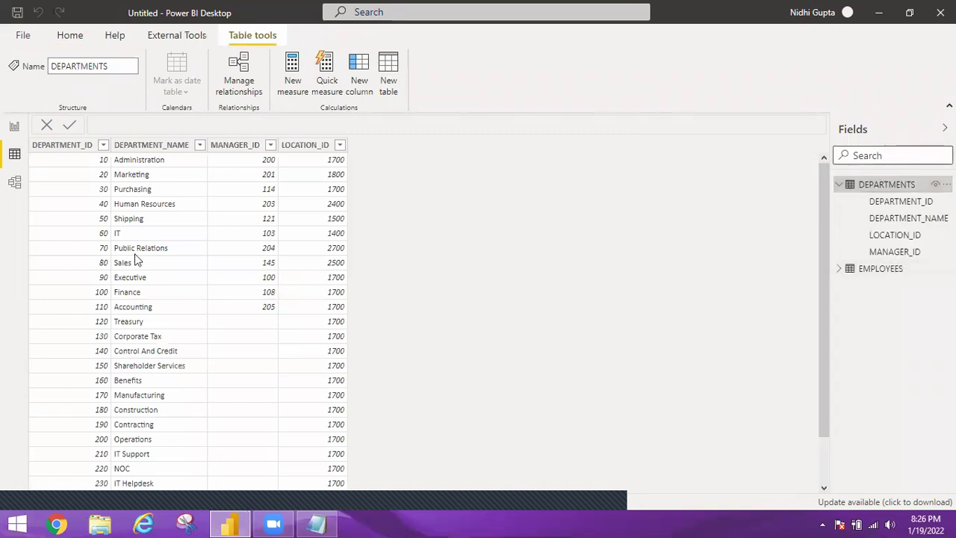
pyautogui.click(70, 154)
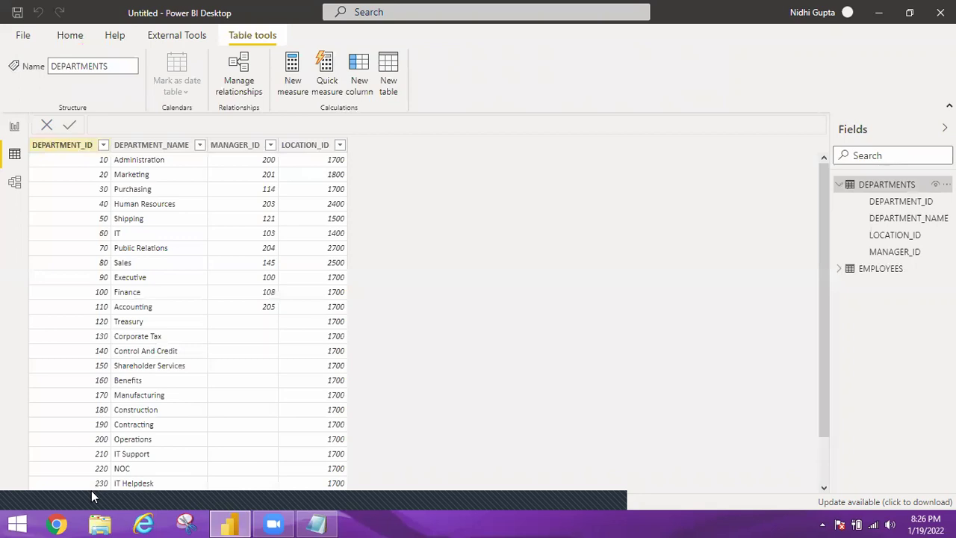
pyautogui.click(881, 270)
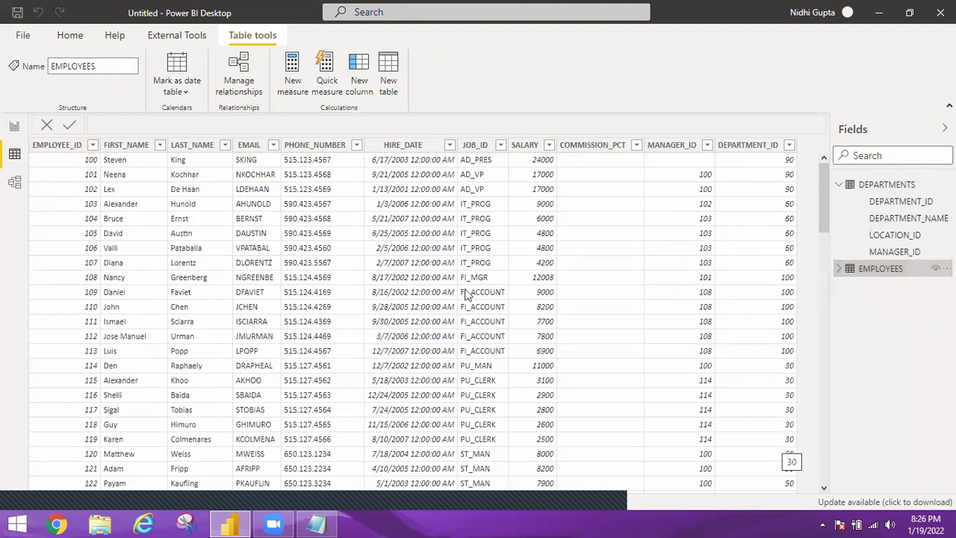
# Step: Move the EMPLOYEES table away from DEPARTMENTS in the model view to separate their relationship lines
pyautogui.click(14, 183)
pyautogui.moveTo(478, 283); pyautogui.dragTo(668, 149)
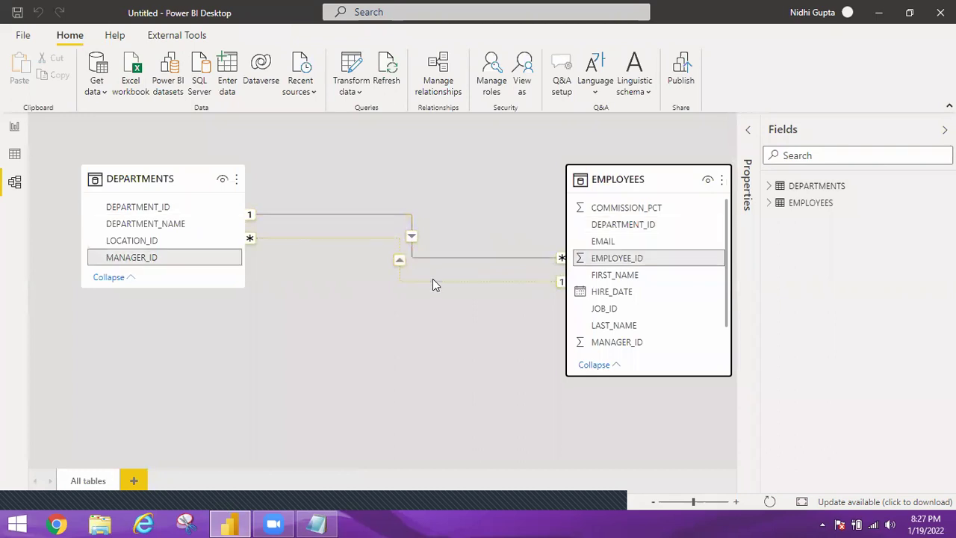
# Step: Build a report table with FIRST_NAME and LAST_NAME from EMPLOYEES and DEPARTMENT_NAME from DEPARTMENTS, and enlarge it to nearly the full page height
pyautogui.click(14, 128)
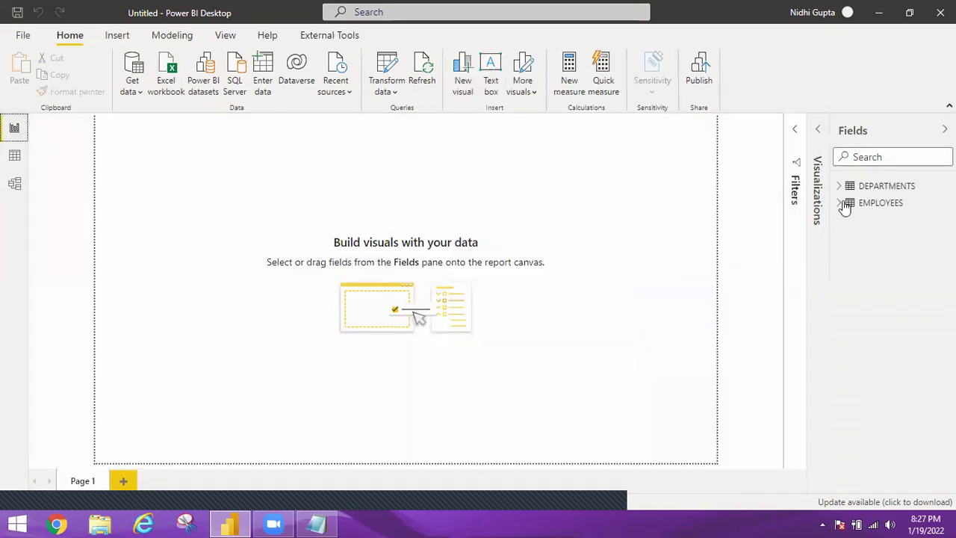
pyautogui.click(861, 286)
pyautogui.click(861, 336)
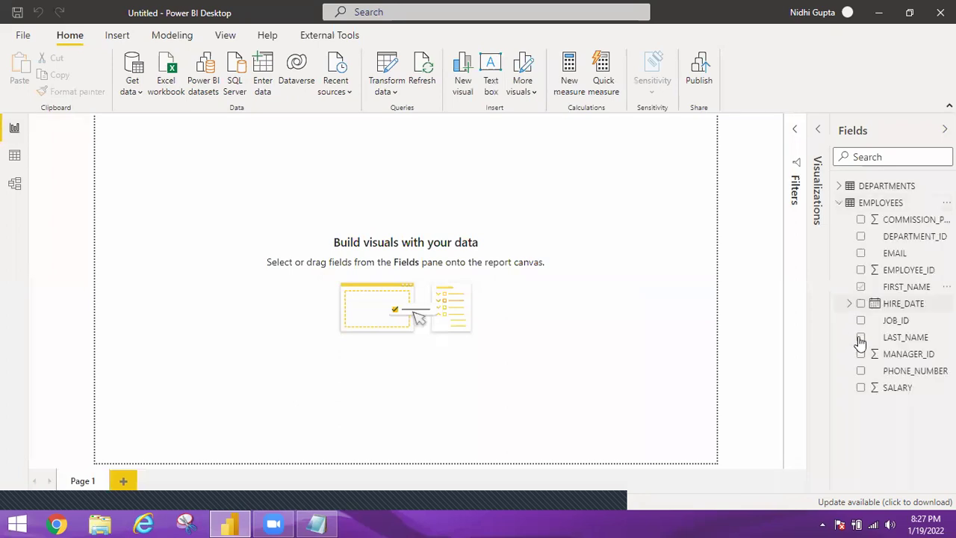
pyautogui.click(839, 186)
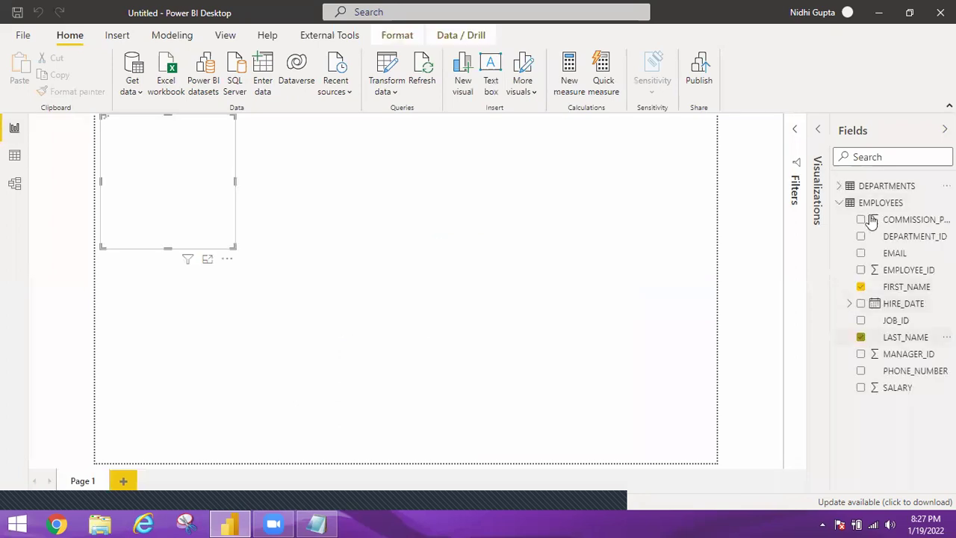
pyautogui.click(861, 221)
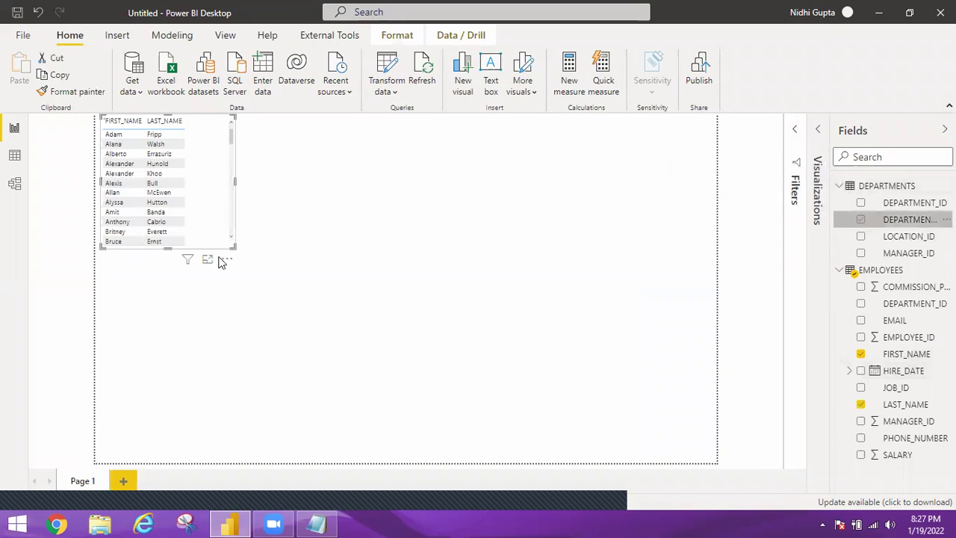
pyautogui.moveTo(232, 246); pyautogui.dragTo(368, 458)
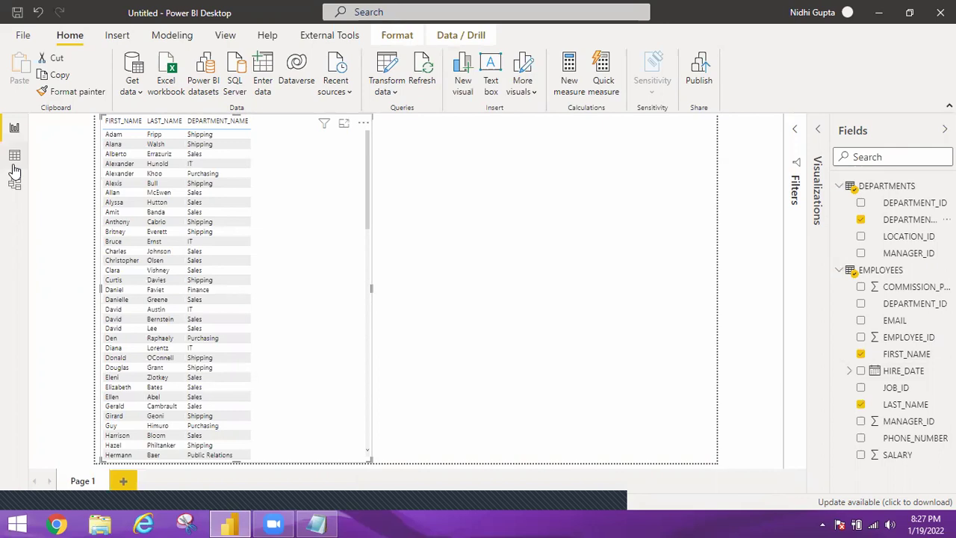
# Step: Return to the model view and make the DEPARTMENTS table card taller
pyautogui.click(14, 155)
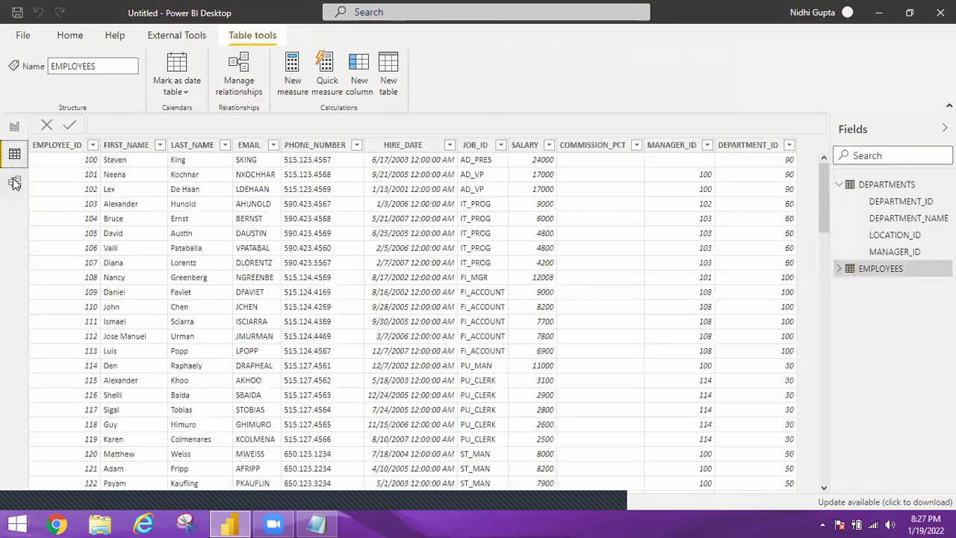
pyautogui.click(15, 182)
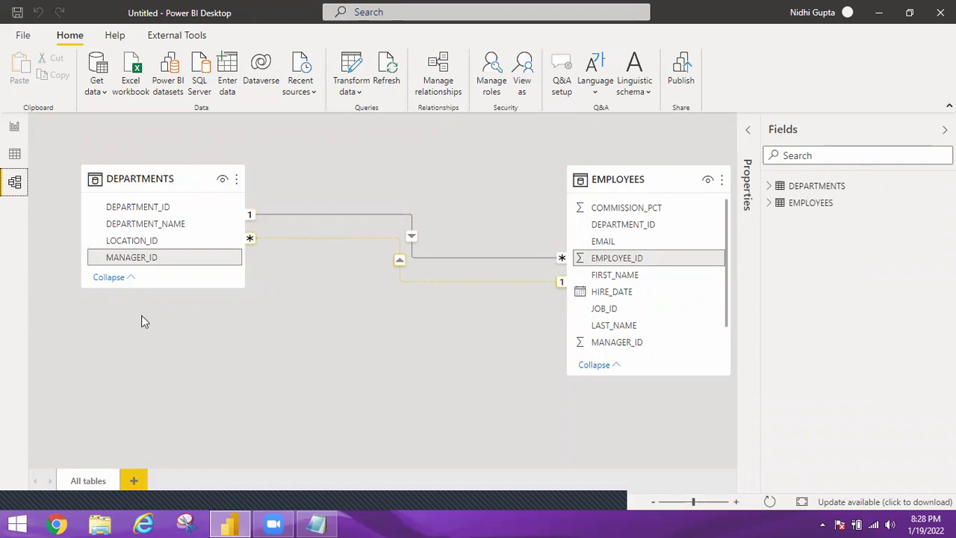
pyautogui.click(257, 265)
pyautogui.moveTo(227, 289); pyautogui.dragTo(227, 382)
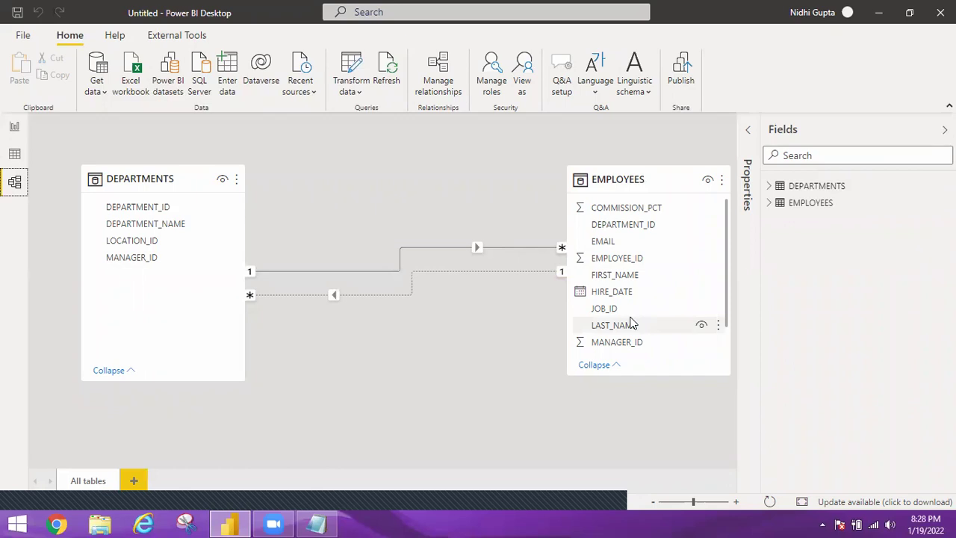
# Step: Add a calculated column named Manager First Name to the DEPARTMENTS table and start its formula with LOOKUPVALUE
pyautogui.click(14, 155)
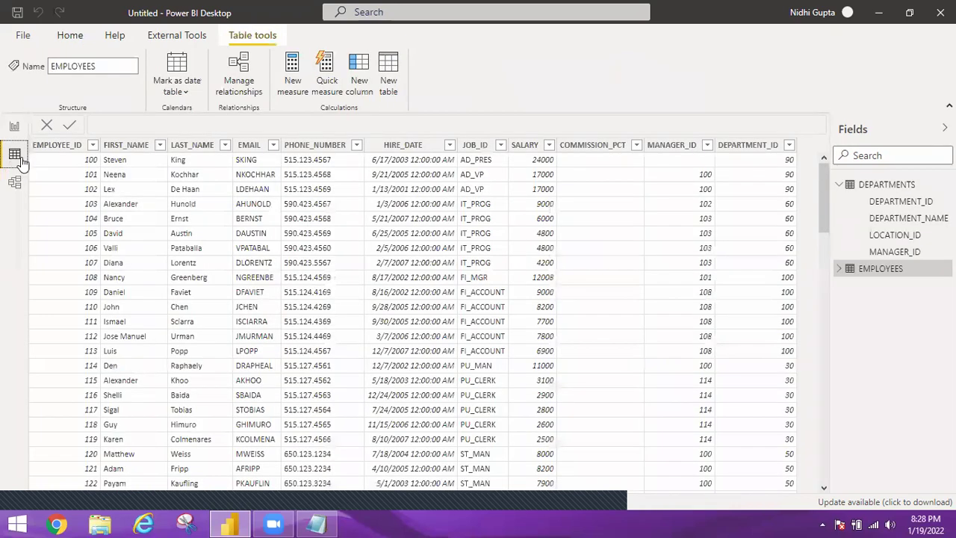
pyautogui.click(886, 185)
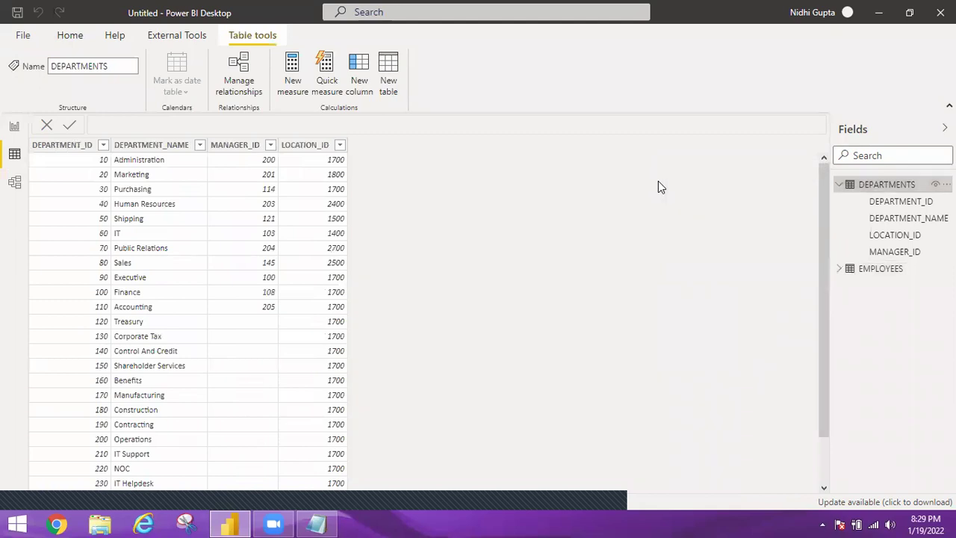
pyautogui.click(359, 67)
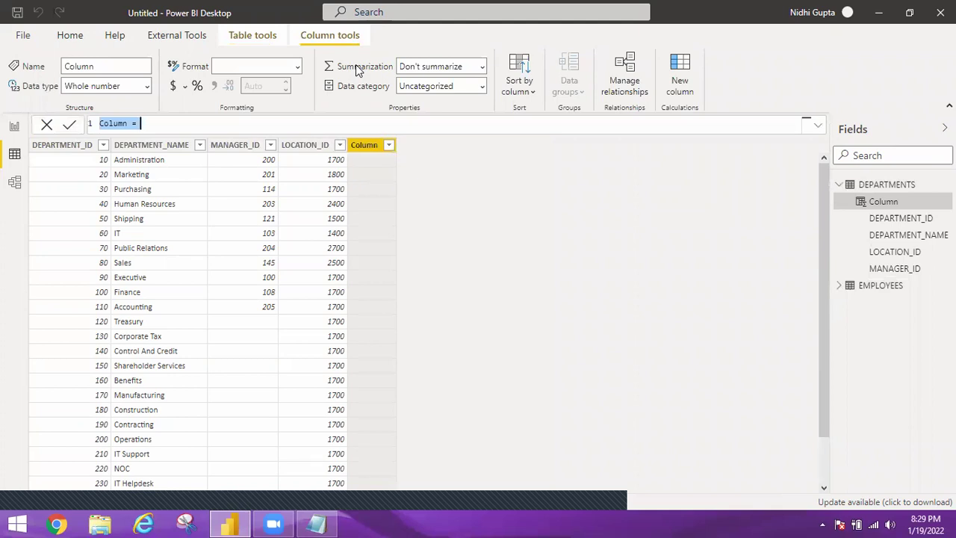
pyautogui.write('T')
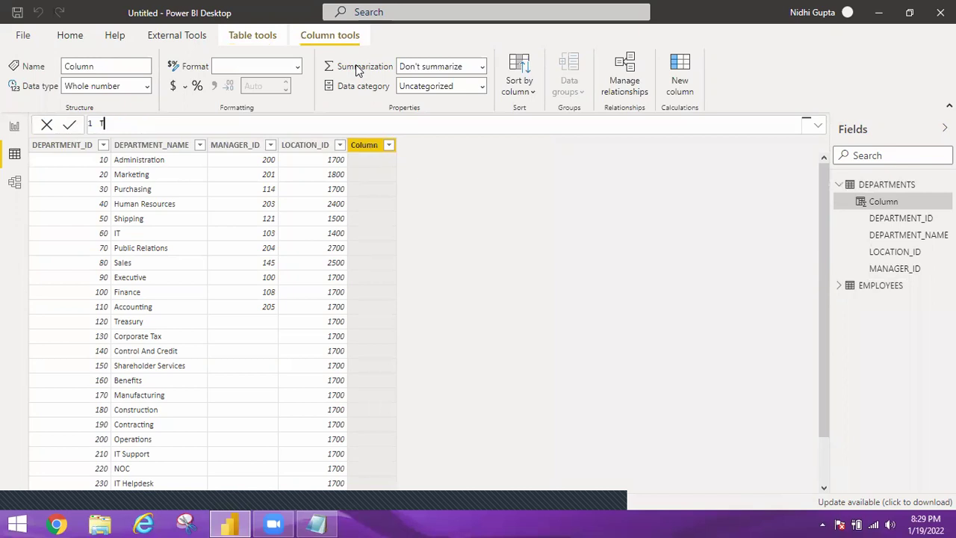
pyautogui.press('BackSpace')
pyautogui.write('Manager First Nam')
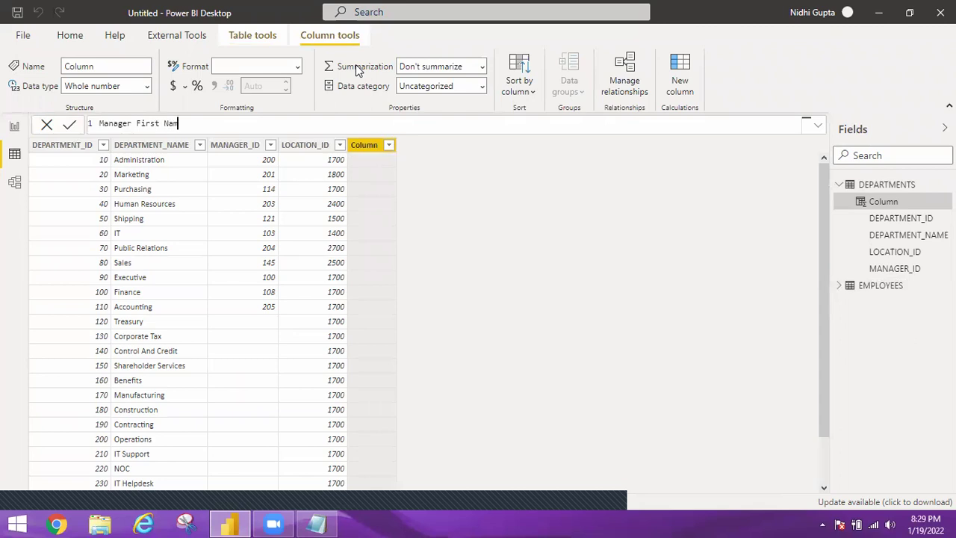
pyautogui.write('e=loo')
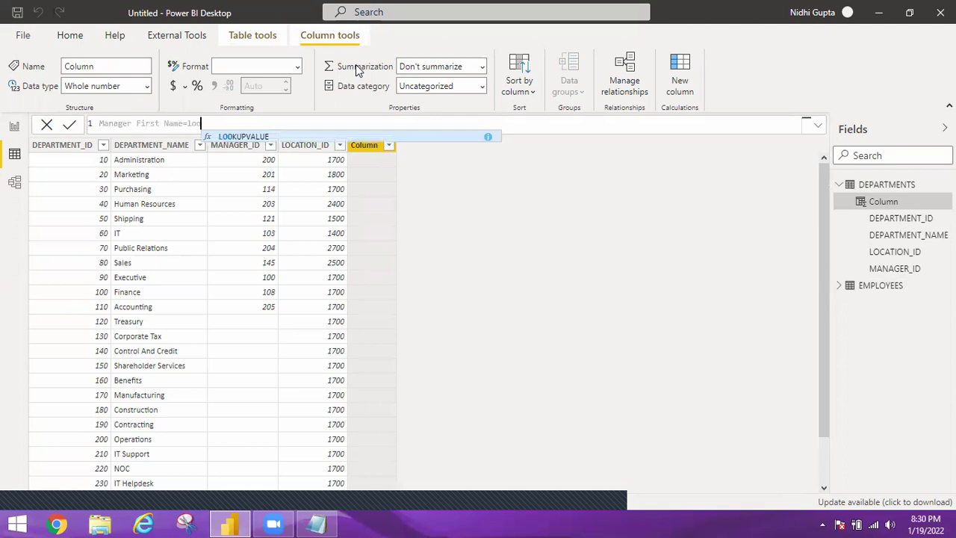
pyautogui.press('Tab')
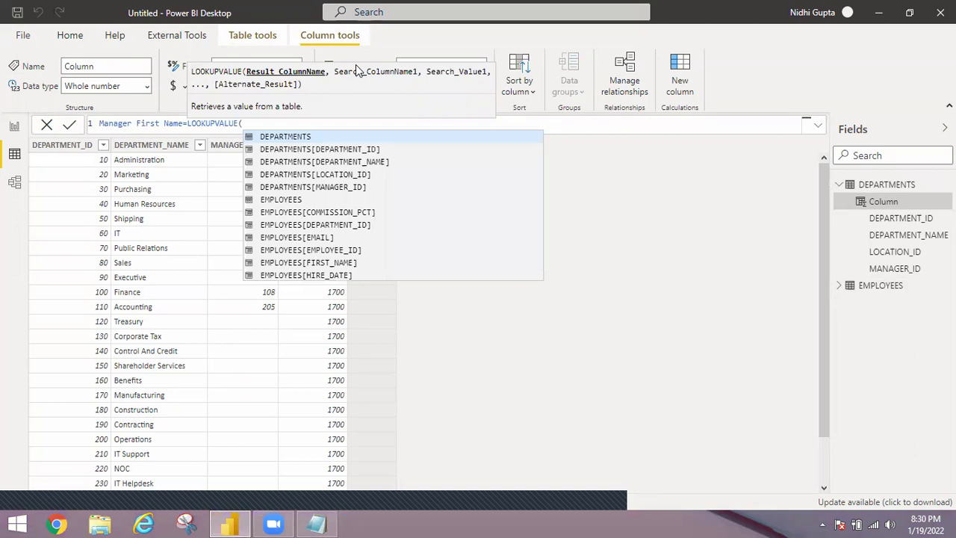
# Step: Complete the lookup to return EMPLOYEES[FIRST_NAME] where EMPLOYEES[EMPLOYEE_ID] matches DEPARTMENTS[MANAGER_ID], and commit the formula
pyautogui.write('firs')
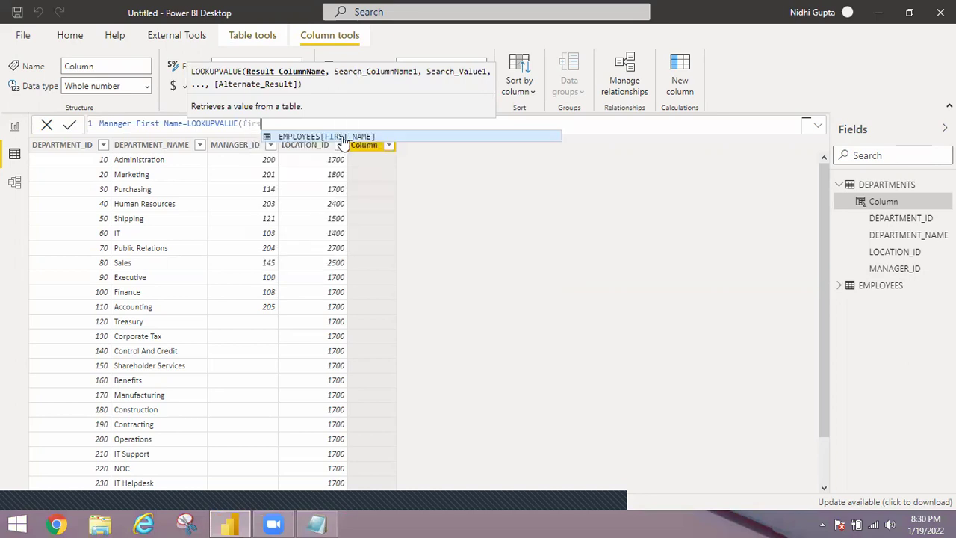
pyautogui.click(342, 138)
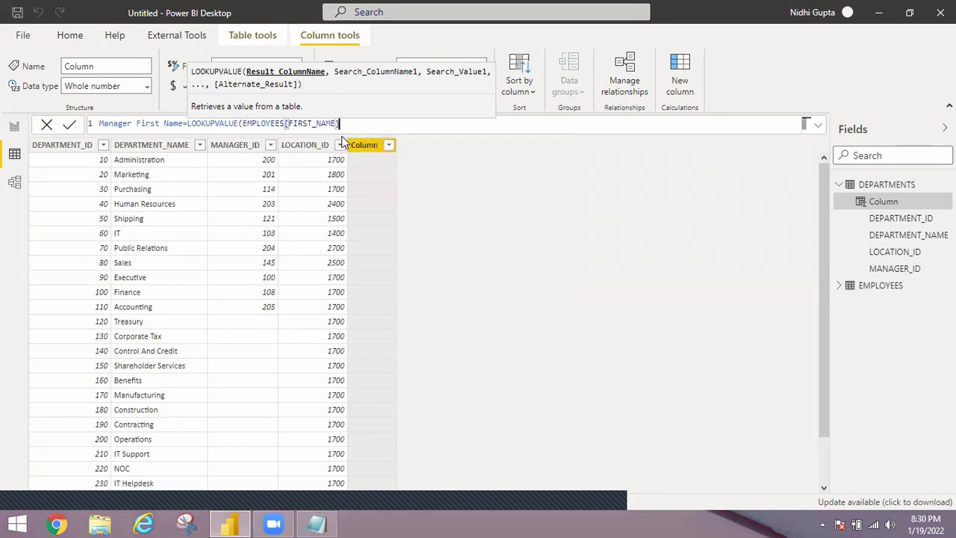
pyautogui.write(',')
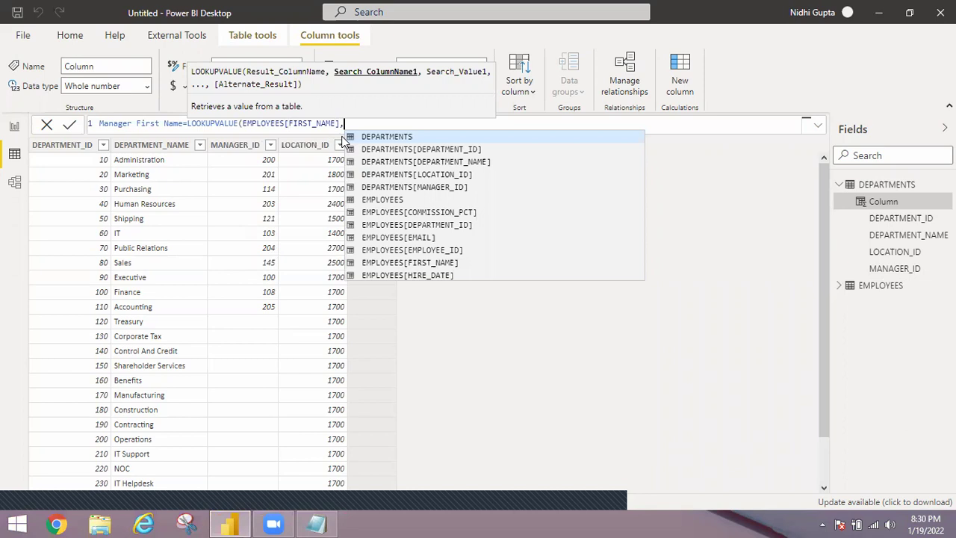
pyautogui.write('em')
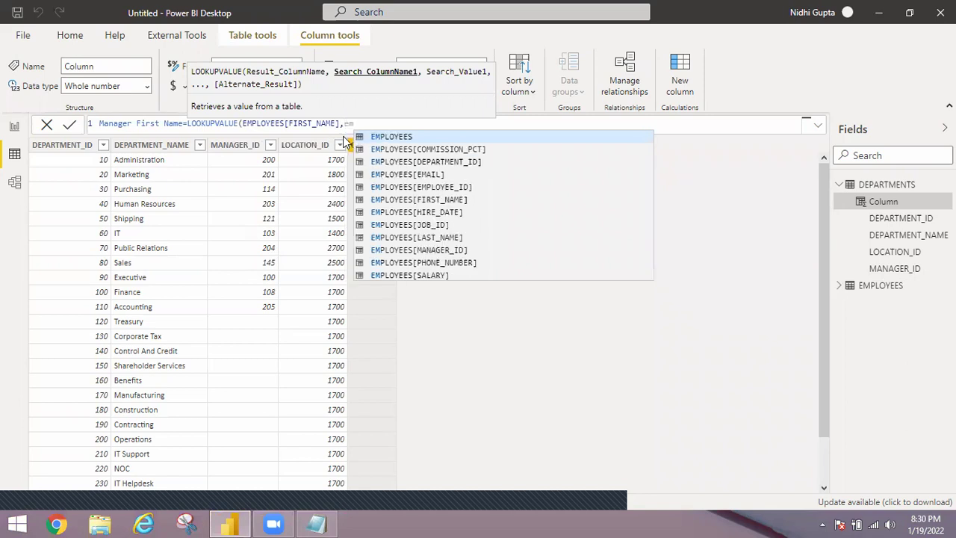
pyautogui.click(436, 189)
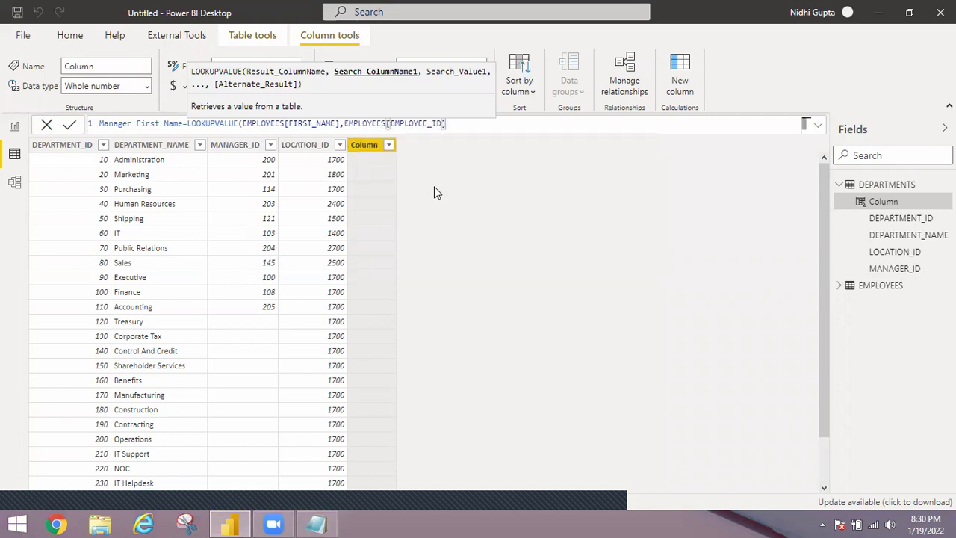
pyautogui.write(',')
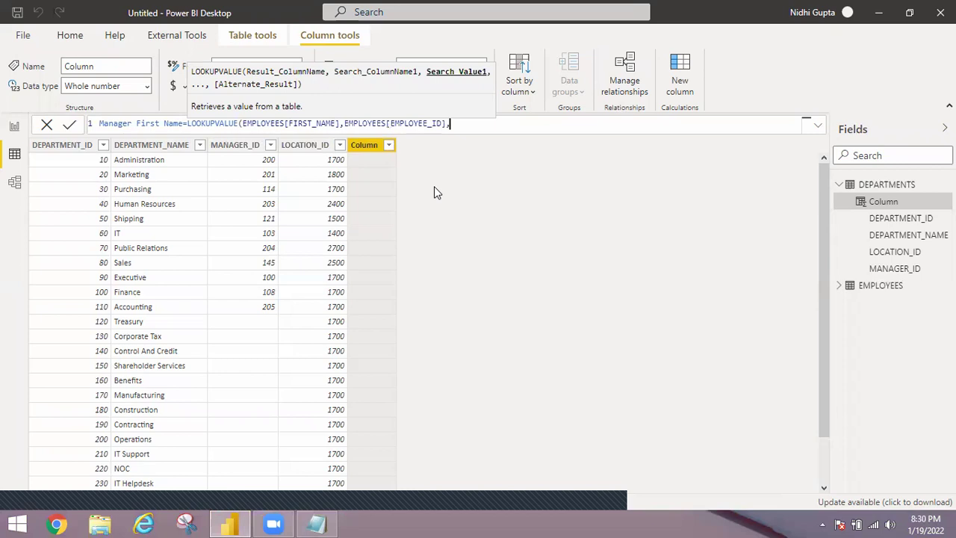
pyautogui.write('man')
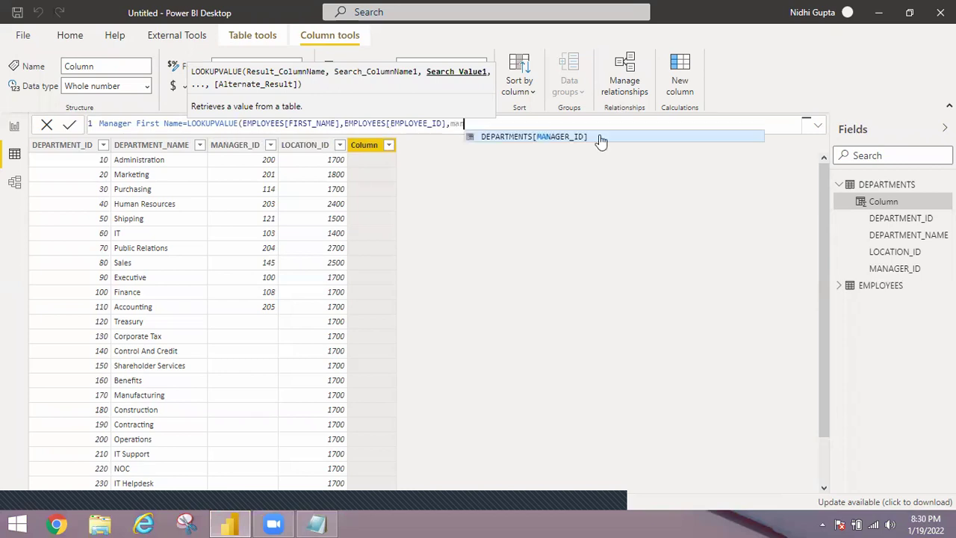
pyautogui.click(599, 137)
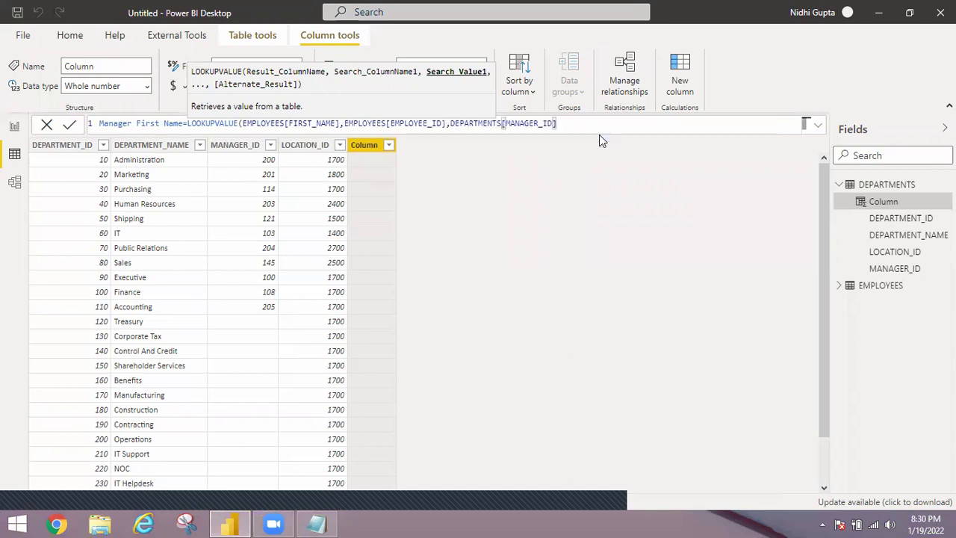
pyautogui.write(')')
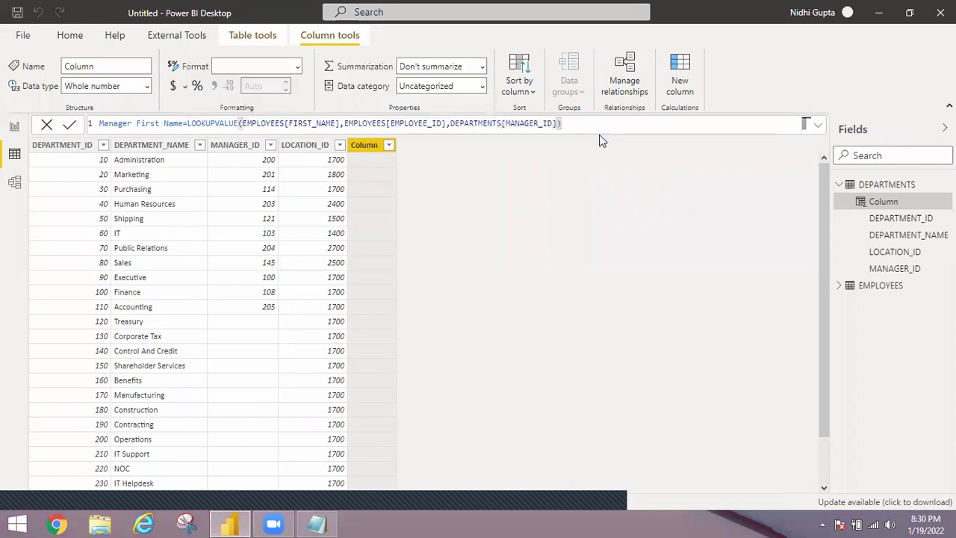
pyautogui.press('Return')
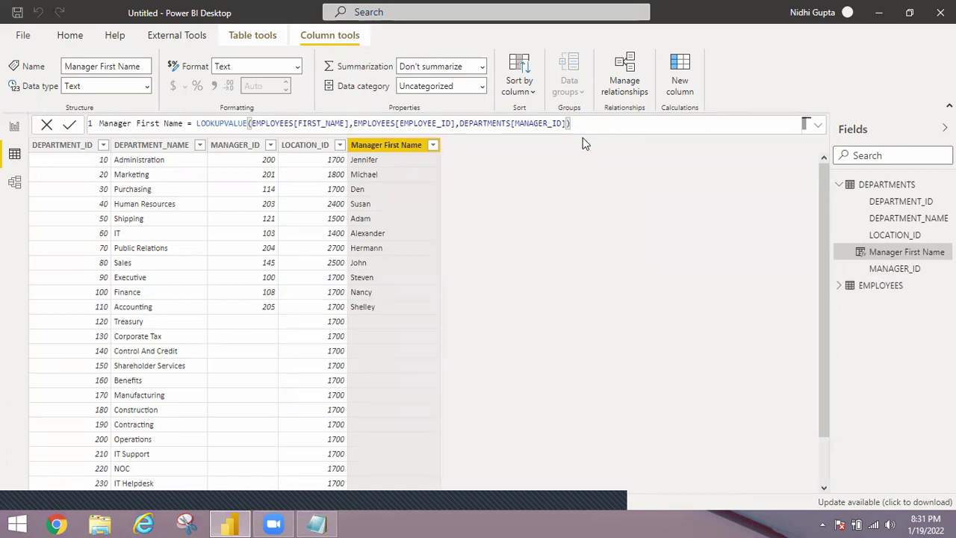
# Step: Add "NOT FOUND" as the alternate result of the Manager First Name lookup formula
pyautogui.write(',')
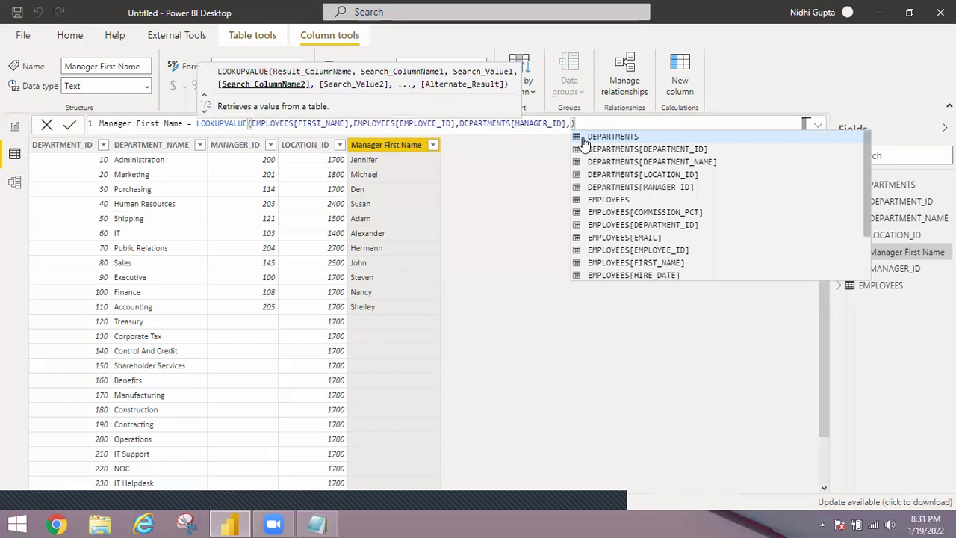
pyautogui.write('"NOt')
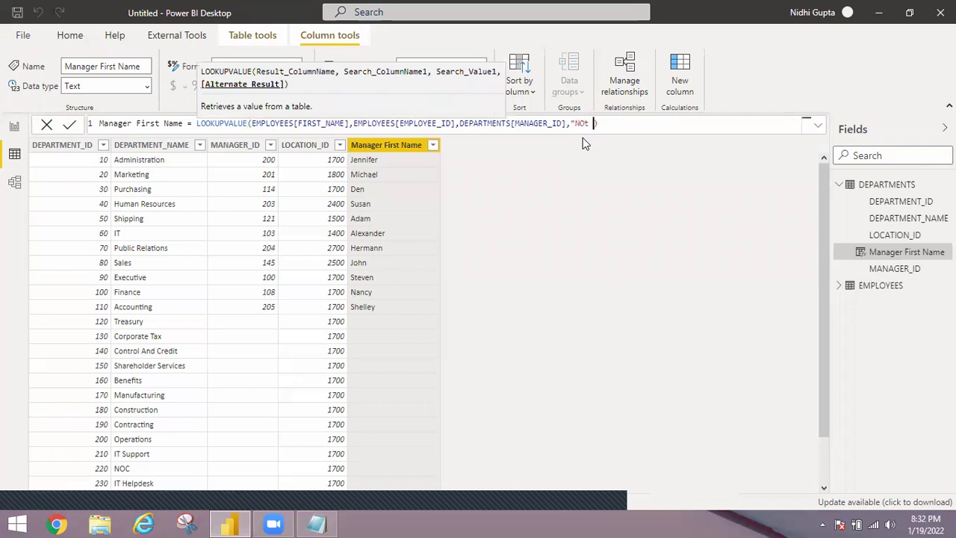
pyautogui.press('BackSpace')
pyautogui.press('BackSpace')
pyautogui.write('T FOUND")')
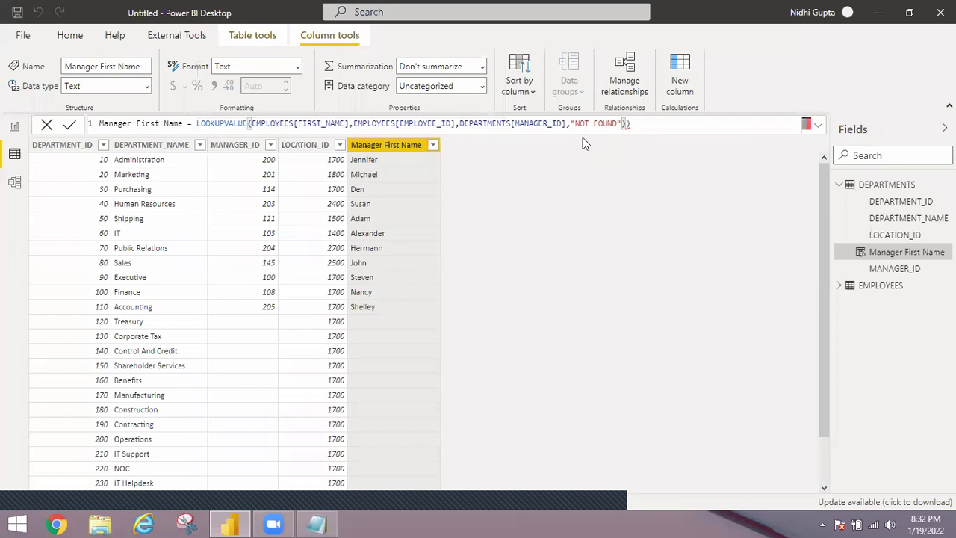
pyautogui.press('BackSpace')
pyautogui.press('Return')
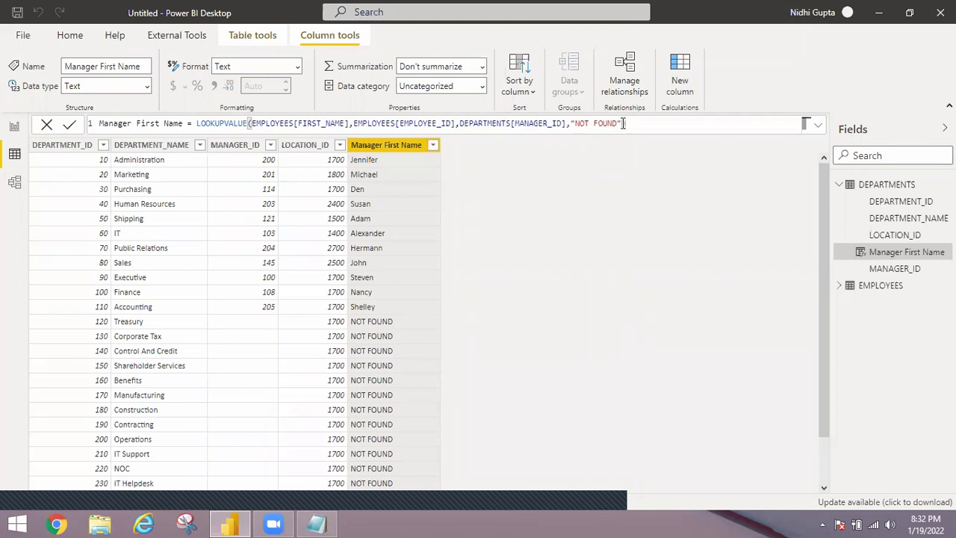
# Step: Remove the "NOT FOUND" alternate result from the Manager First Name formula, copy the LOOKUPVALUE expression and commit the change
pyautogui.moveTo(624, 123); pyautogui.dragTo(567, 124)
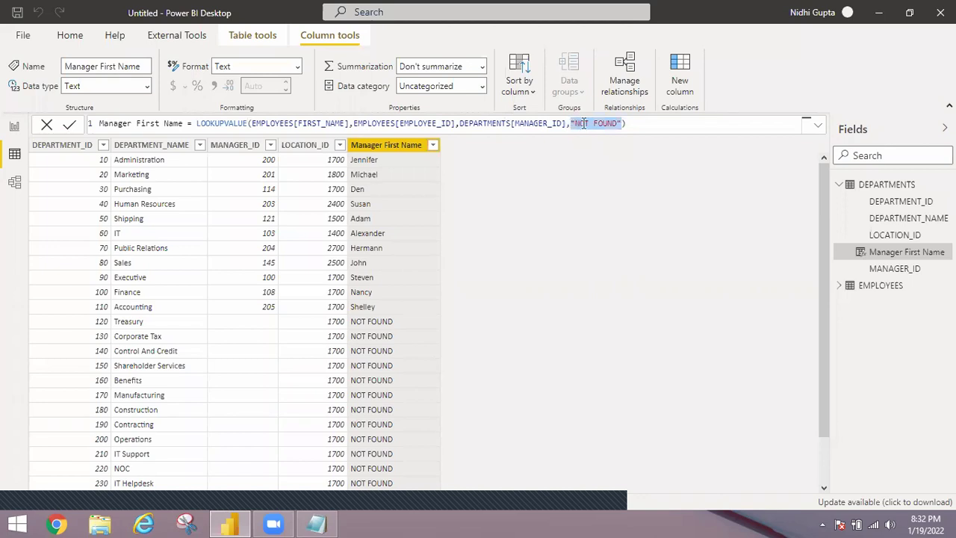
pyautogui.press('BackSpace')
pyautogui.press('BackSpace')
pyautogui.keyDown('shift'); pyautogui.click(173, 123); pyautogui.keyUp('shift')
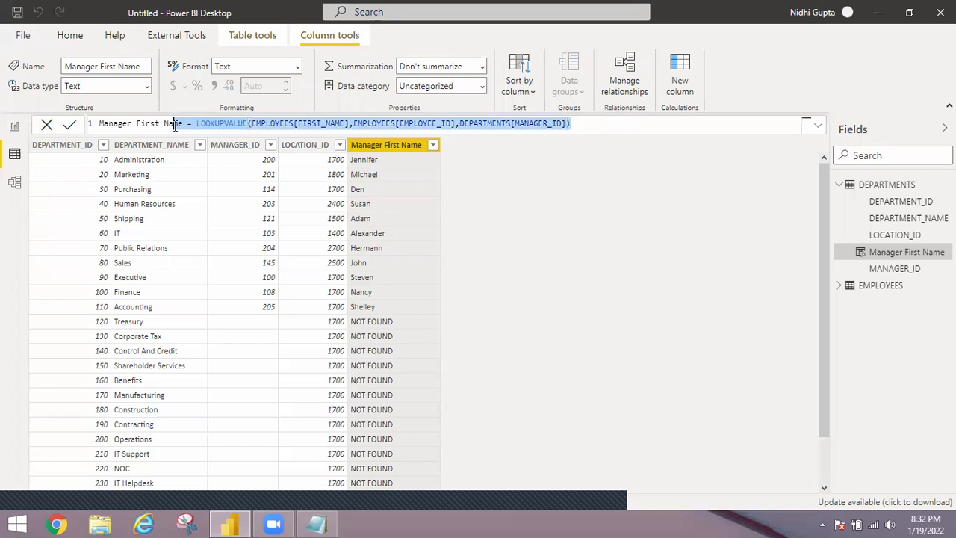
pyautogui.keyDown('shift'); pyautogui.click(195, 124); pyautogui.keyUp('shift')
pyautogui.hotkey('ctrl', 'c')
pyautogui.click(747, 127)
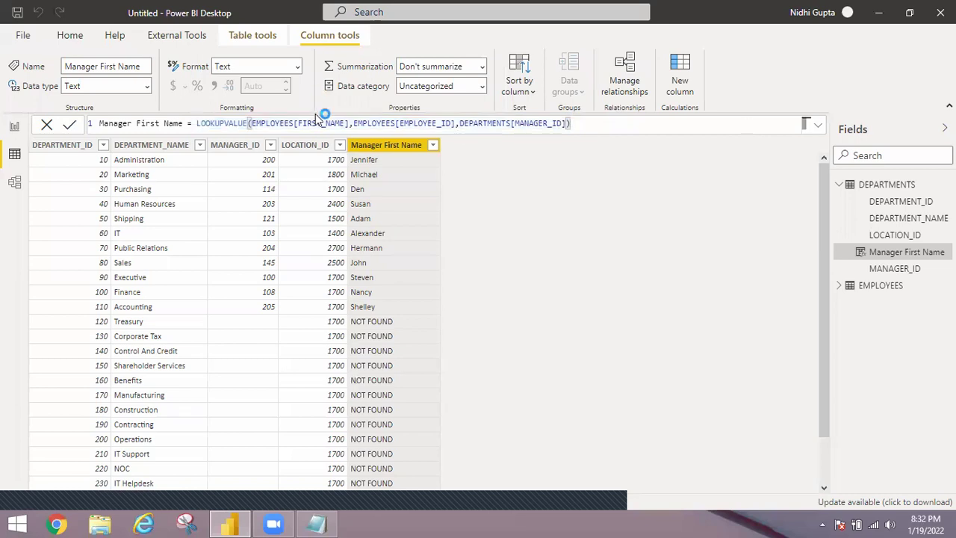
pyautogui.press('Return')
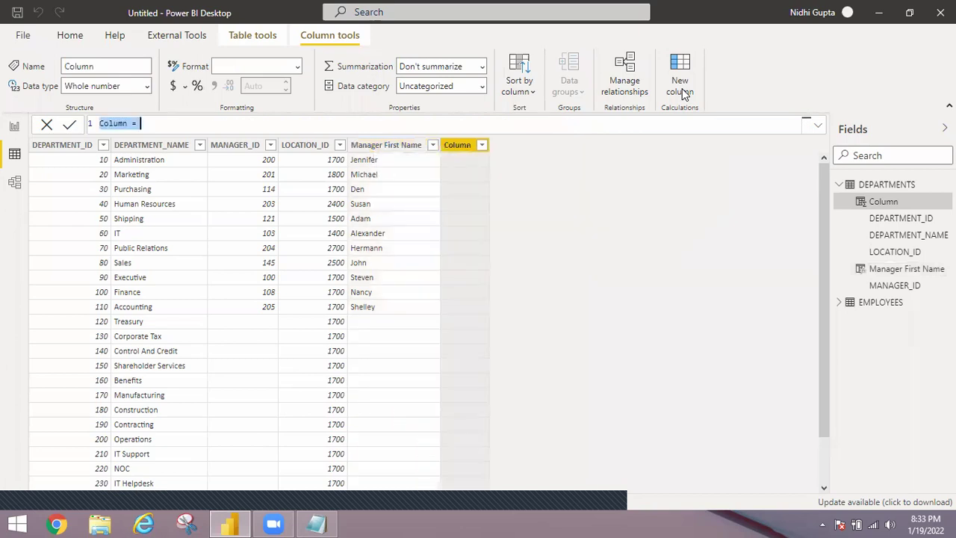
# Step: Define the new DEPARTMENTS column as Manager last name, using the copied LOOKUPVALUE expression with EMPLOYEES[LAST_NAME] as the returned column, and commit it
pyautogui.write('Manager ')
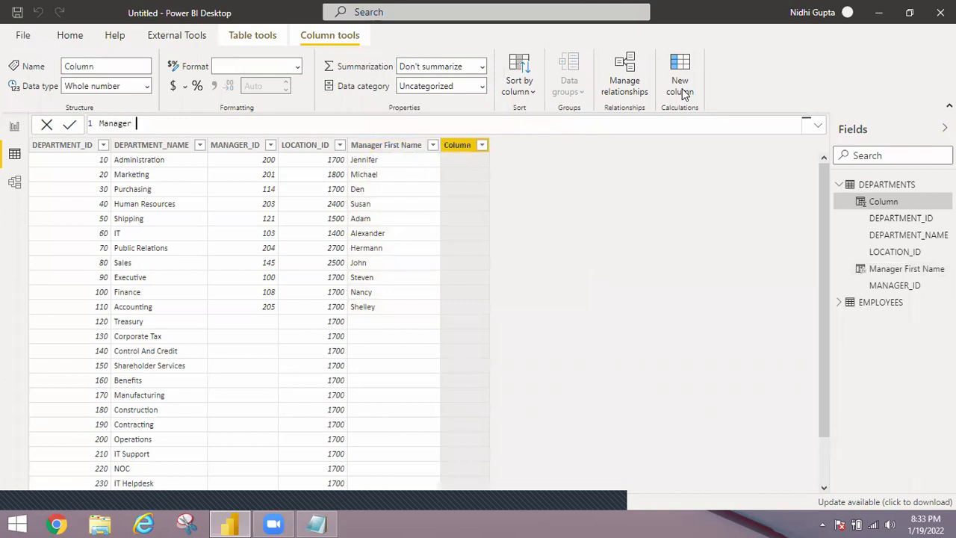
pyautogui.write('last name=')
pyautogui.hotkey('ctrl', 'v')
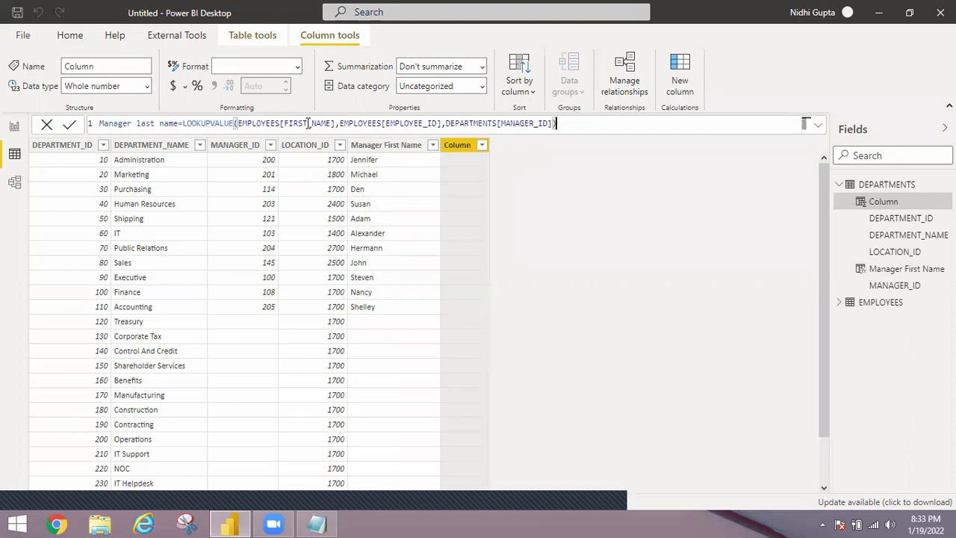
pyautogui.doubleClick(308, 123)
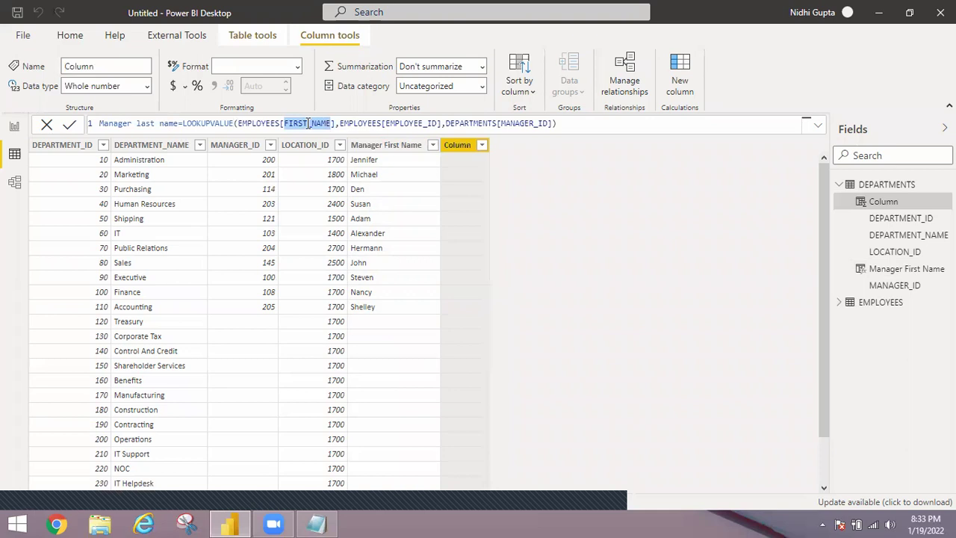
pyautogui.write('LA')
pyautogui.click(364, 142)
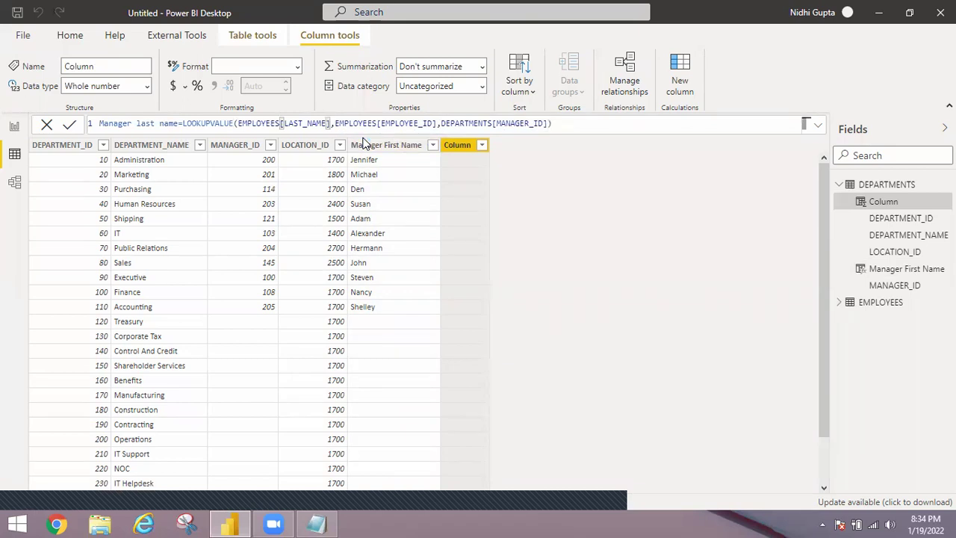
pyautogui.press('Return')
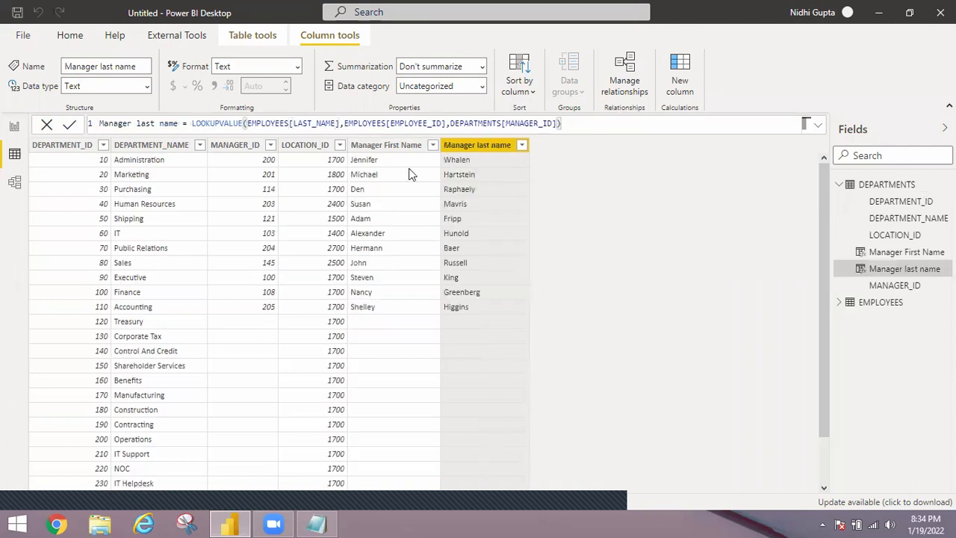
# Step: Add a calculated column named manager name to DEPARTMENTS that concatenates DEPARTMENTS[Manager First Name] and DEPARTMENTS[Manager last name] with &
pyautogui.click(687, 82)
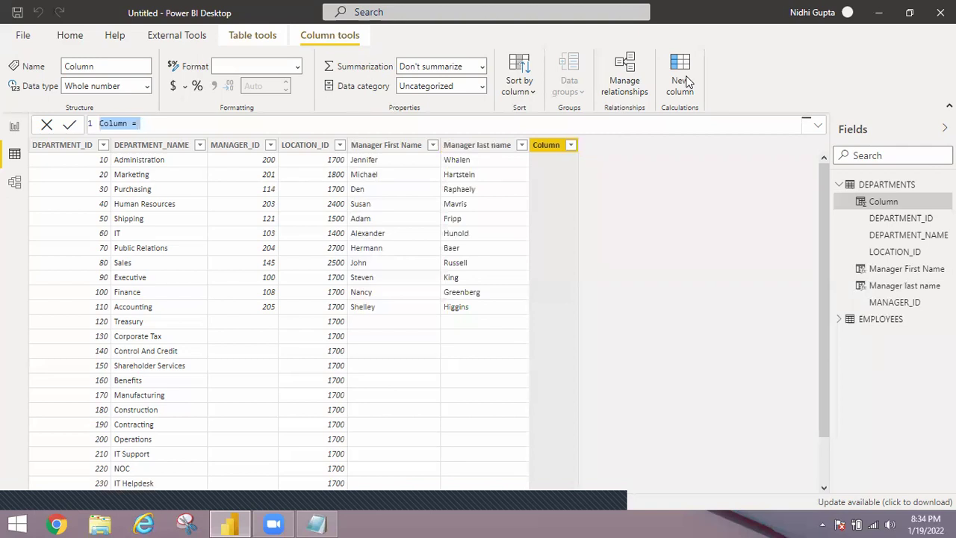
pyautogui.write('manager nam')
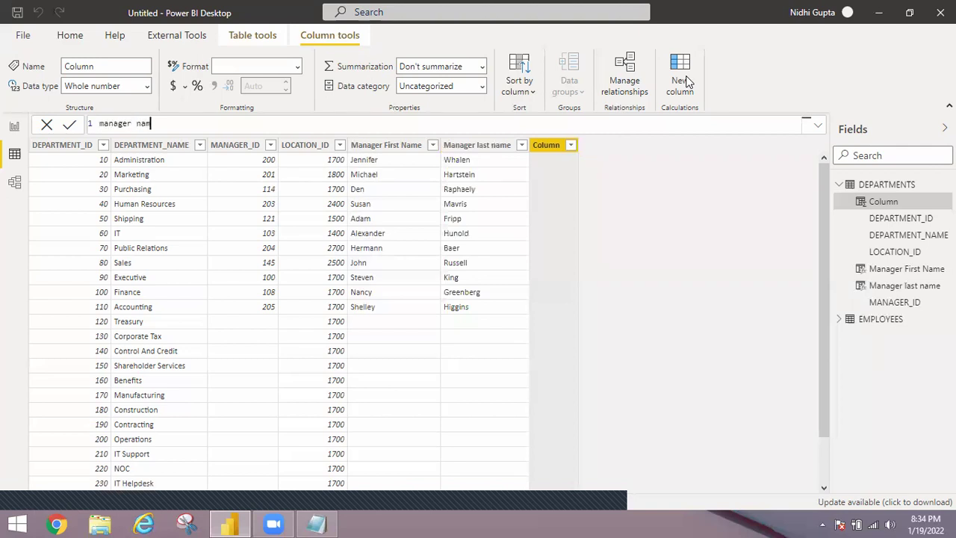
pyautogui.write('e=first')
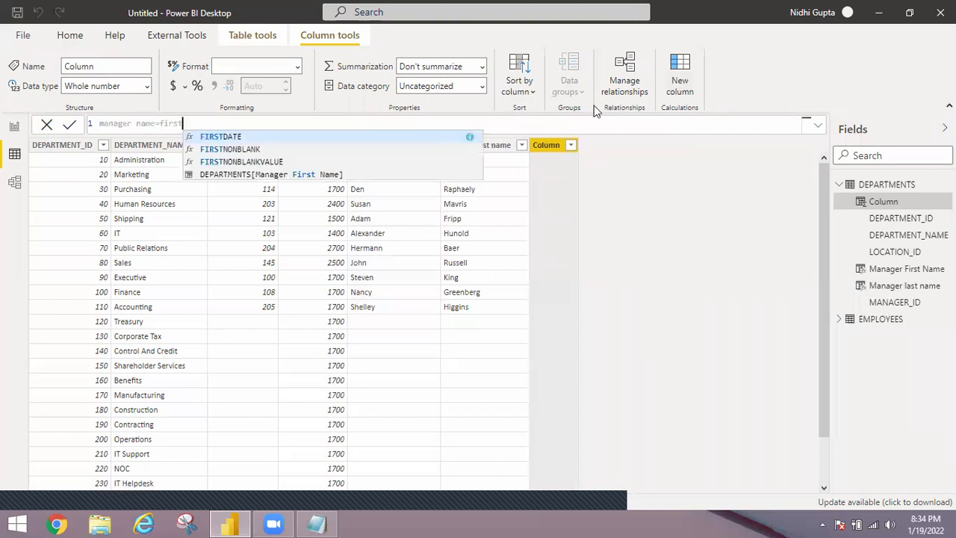
pyautogui.click(303, 174)
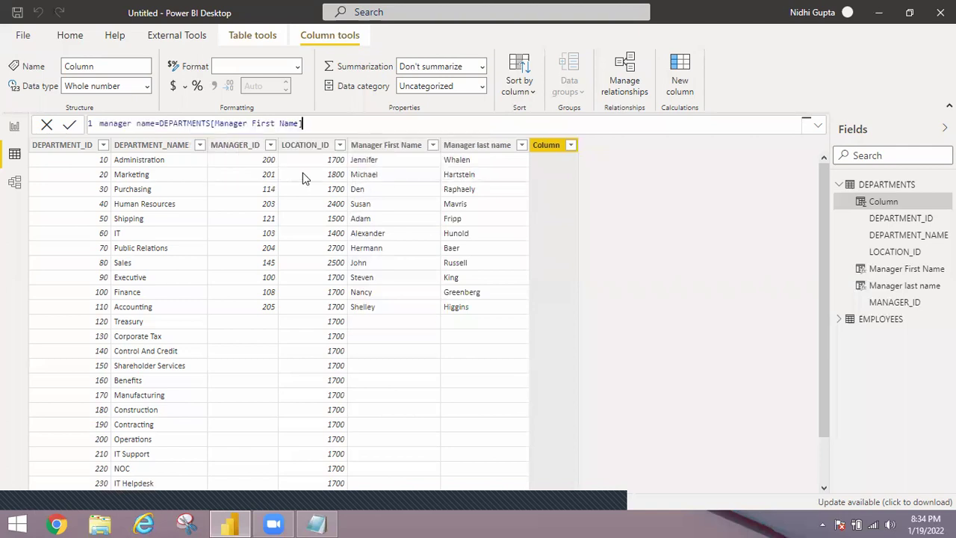
pyautogui.write('& last')
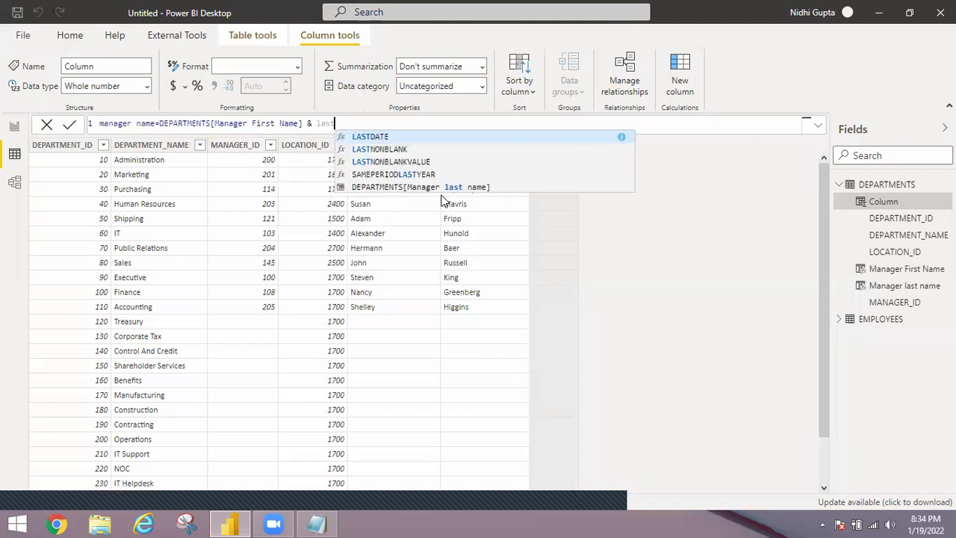
pyautogui.click(412, 187)
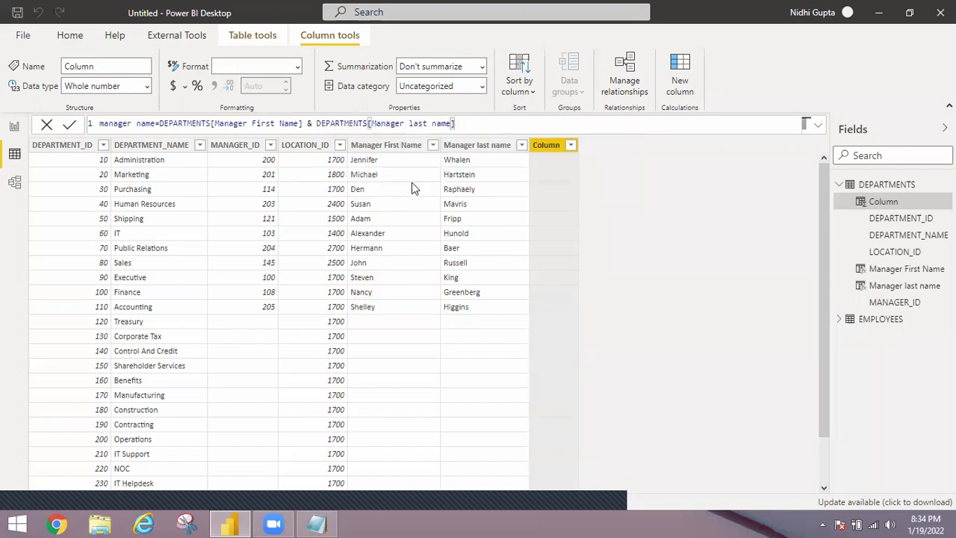
pyautogui.press('Return')
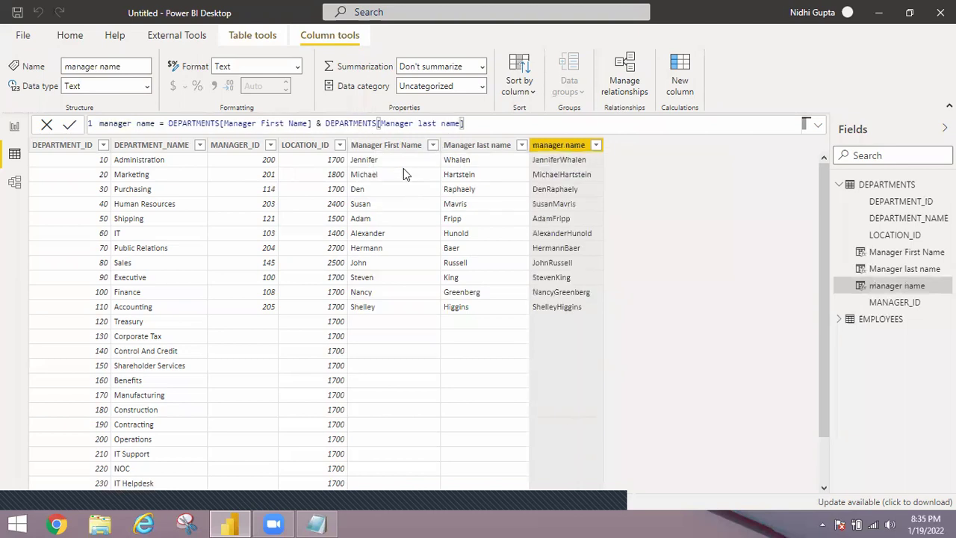
# Step: Insert a " " separator between the first and last name in the manager name formula and commit it
pyautogui.click(324, 124)
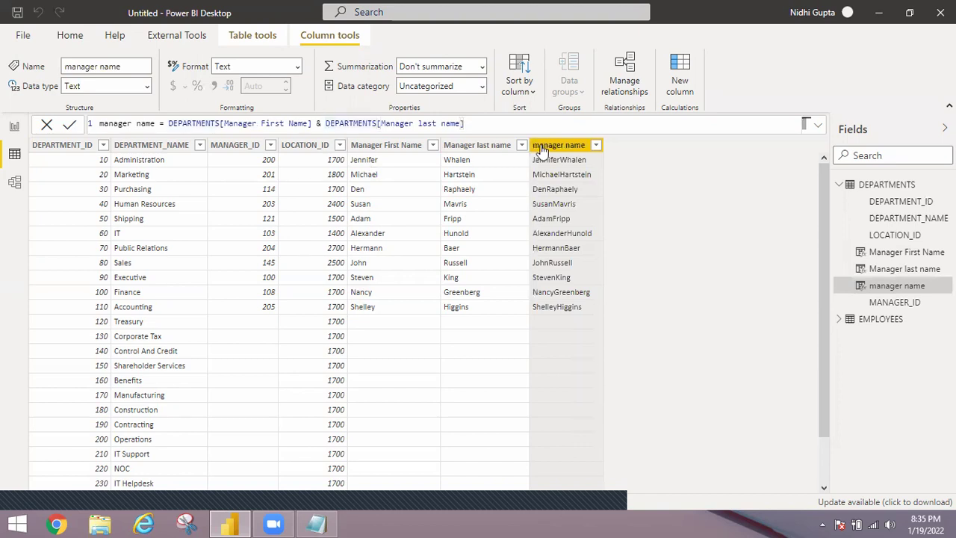
pyautogui.write('"')
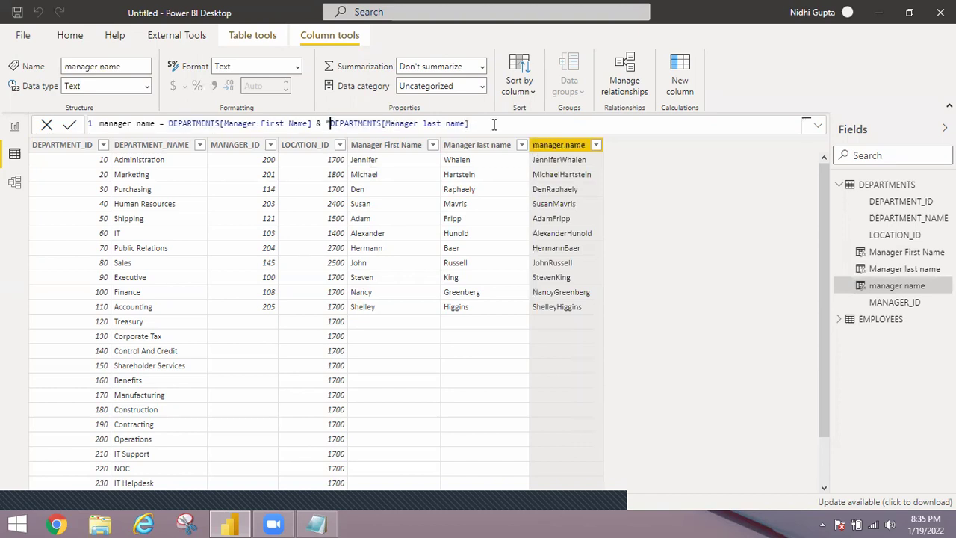
pyautogui.write(' "')
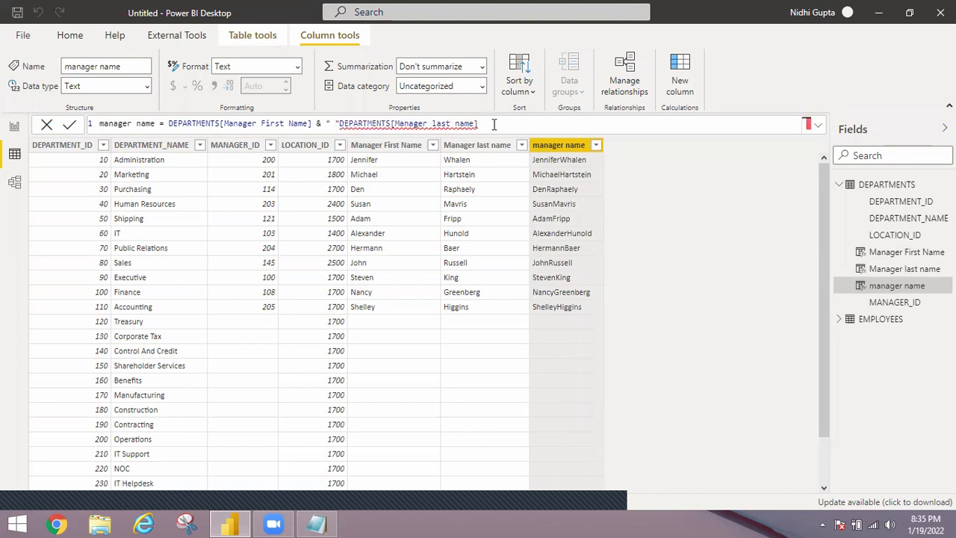
pyautogui.write(' &')
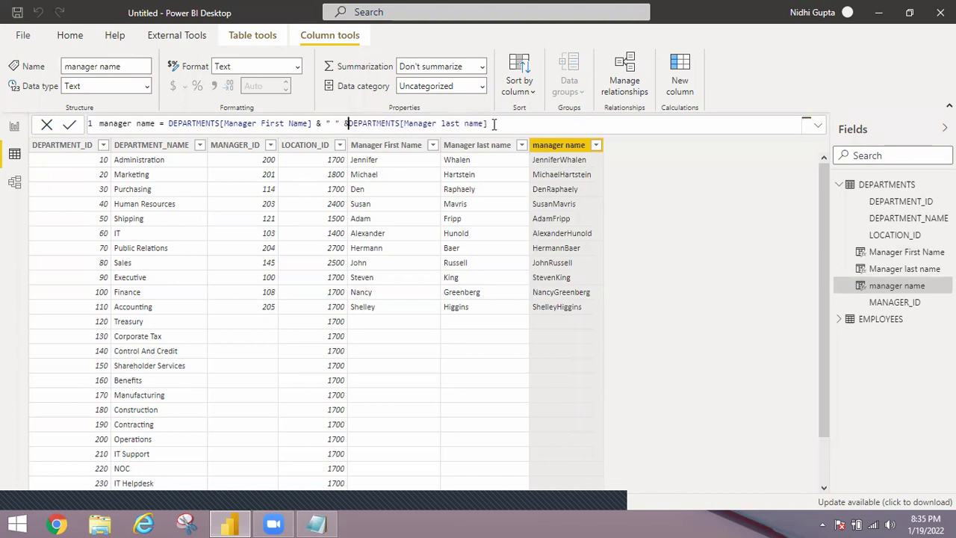
pyautogui.press('Return')
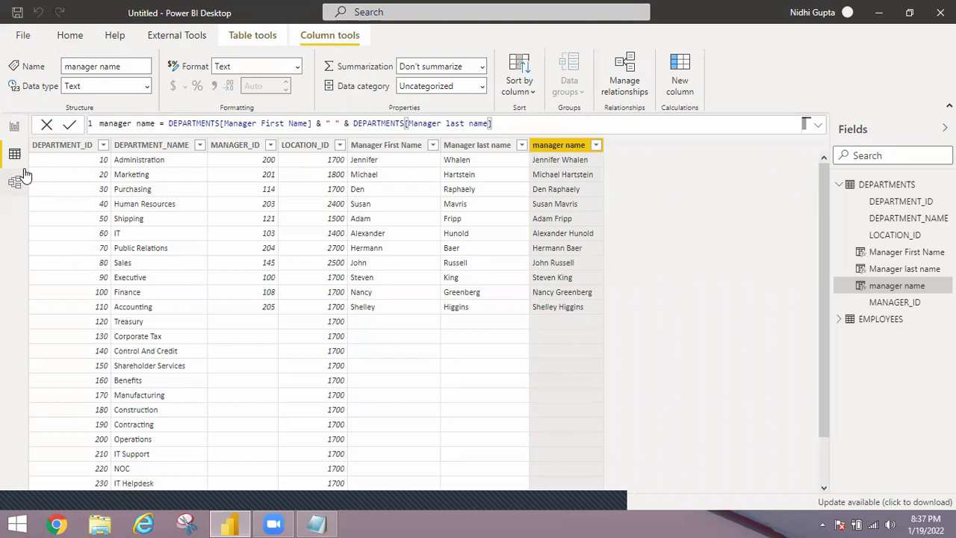
# Step: Return to the report page and narrow the table visual showing employee names and departments
pyautogui.click(13, 129)
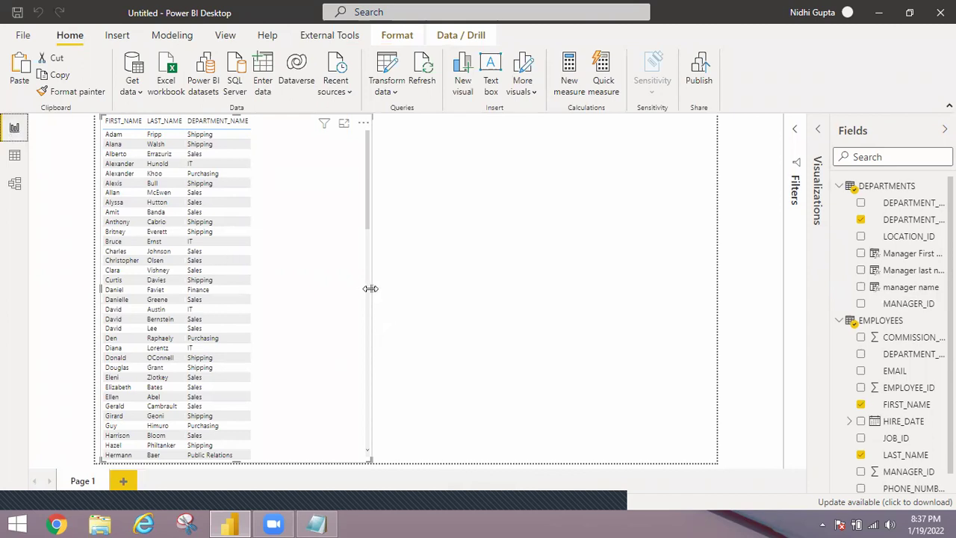
pyautogui.moveTo(370, 288); pyautogui.dragTo(314, 290)
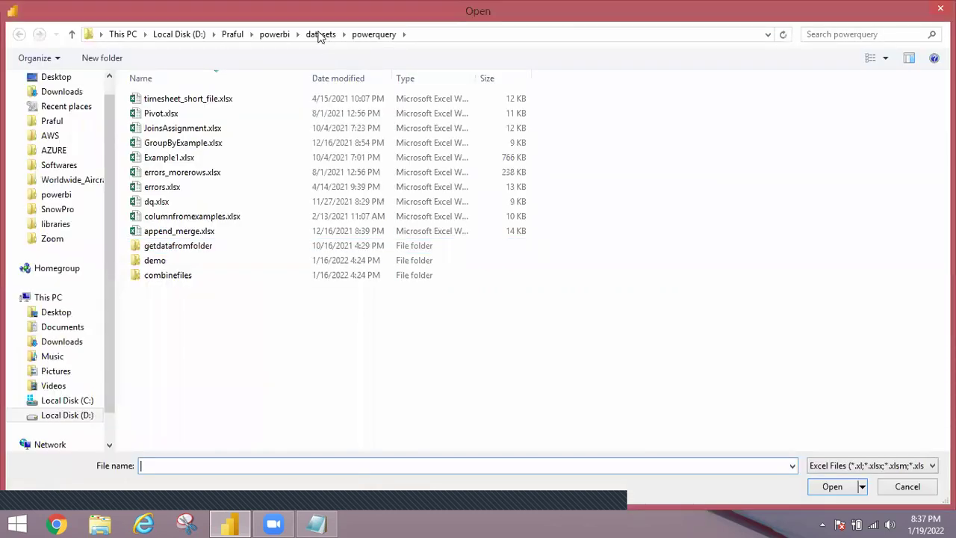
# Step: Open the Excel workbook userelationship_test.xlsx from the DAX folder inside datasets as a data source
pyautogui.click(319, 37)
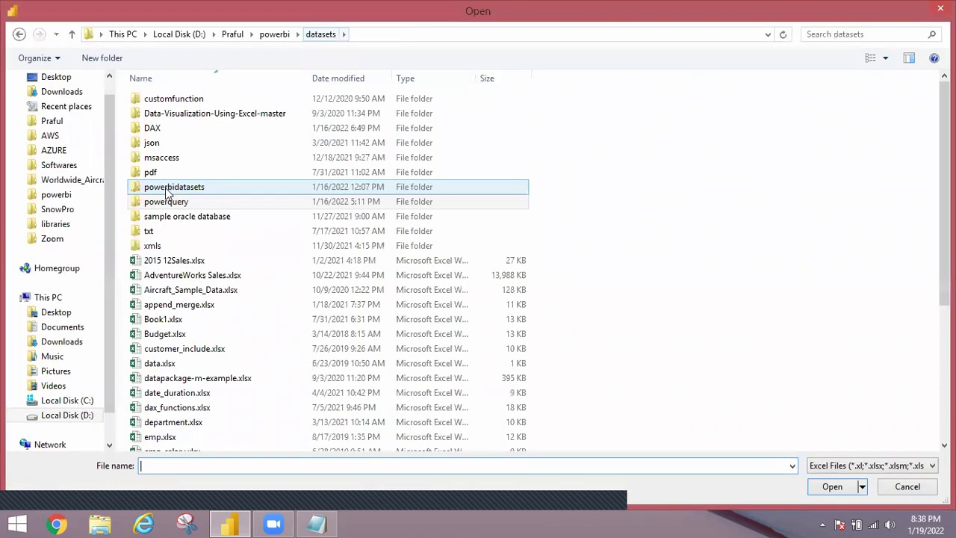
pyautogui.click(154, 247)
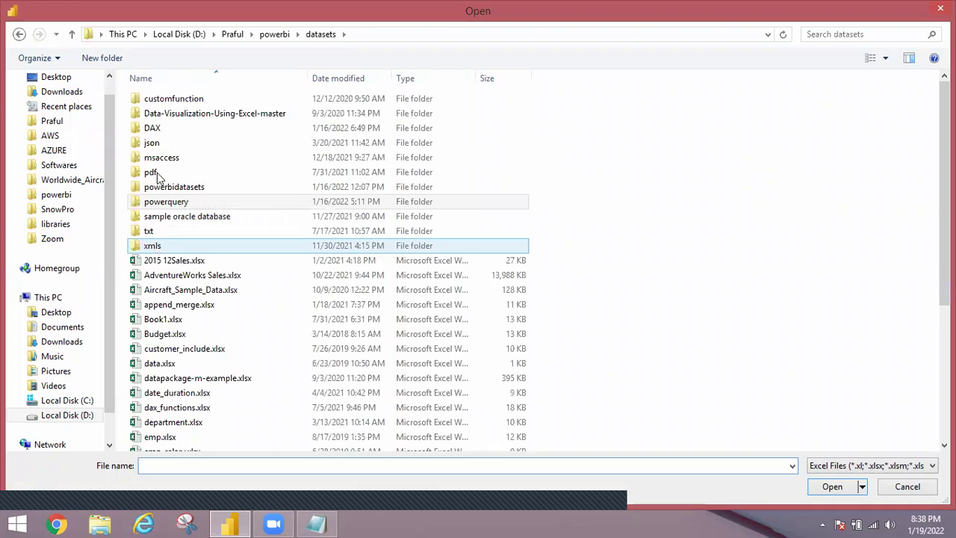
pyautogui.click(165, 202)
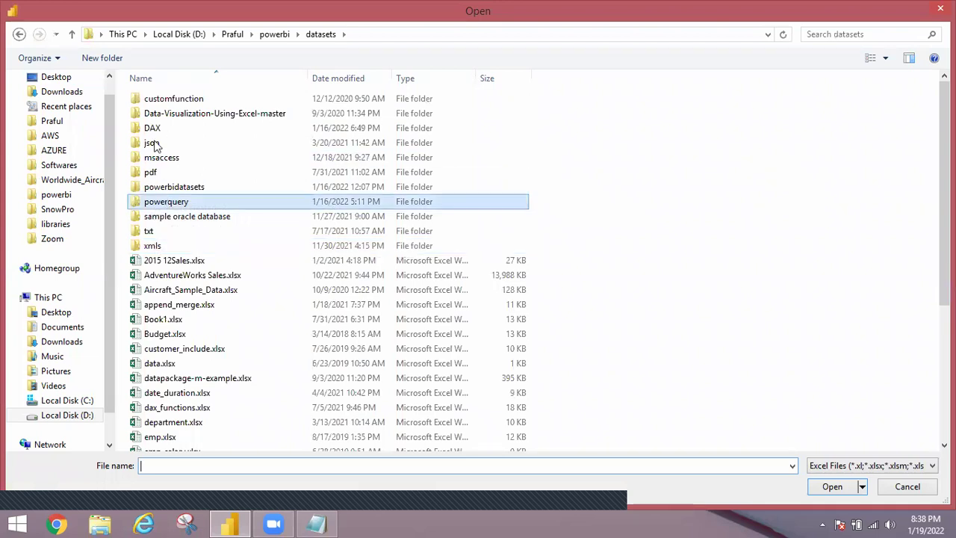
pyautogui.click(152, 129)
pyautogui.doubleClick(152, 130)
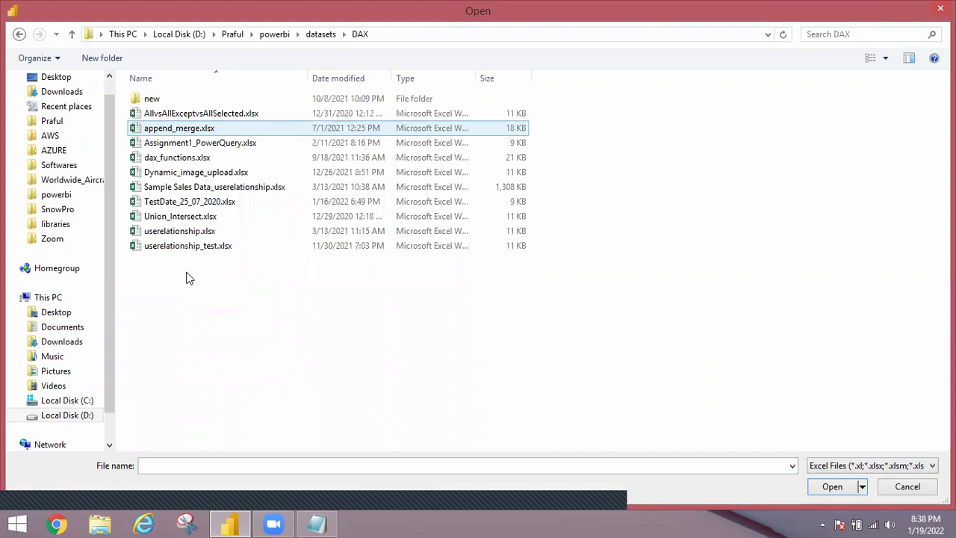
pyautogui.click(191, 235)
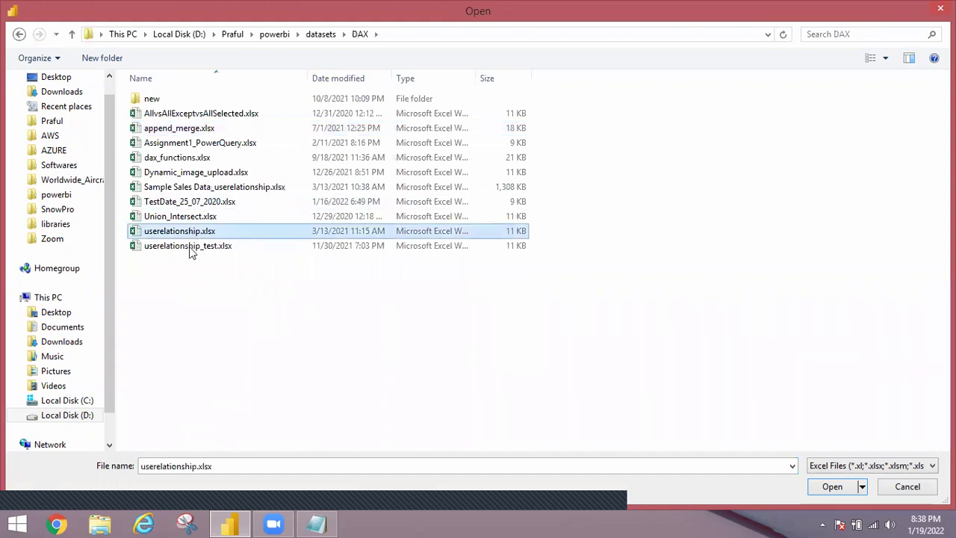
pyautogui.click(191, 249)
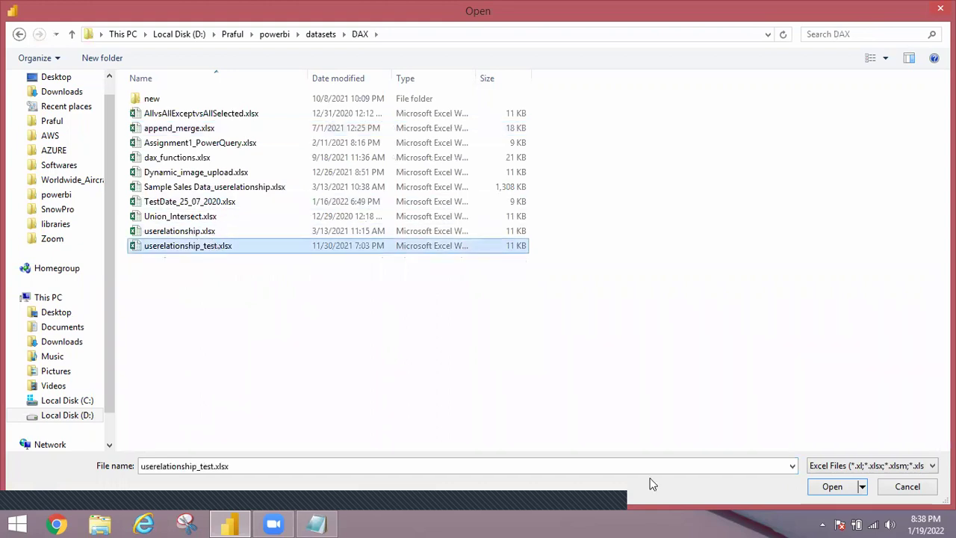
pyautogui.click(837, 486)
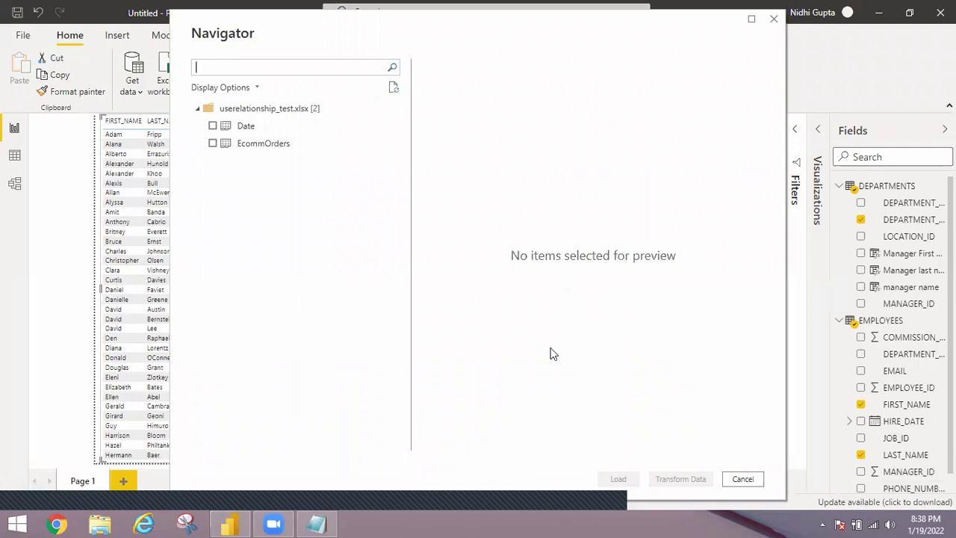
# Step: Select the Date and EcommOrders sheets of the workbook and load them into the model
pyautogui.click(212, 127)
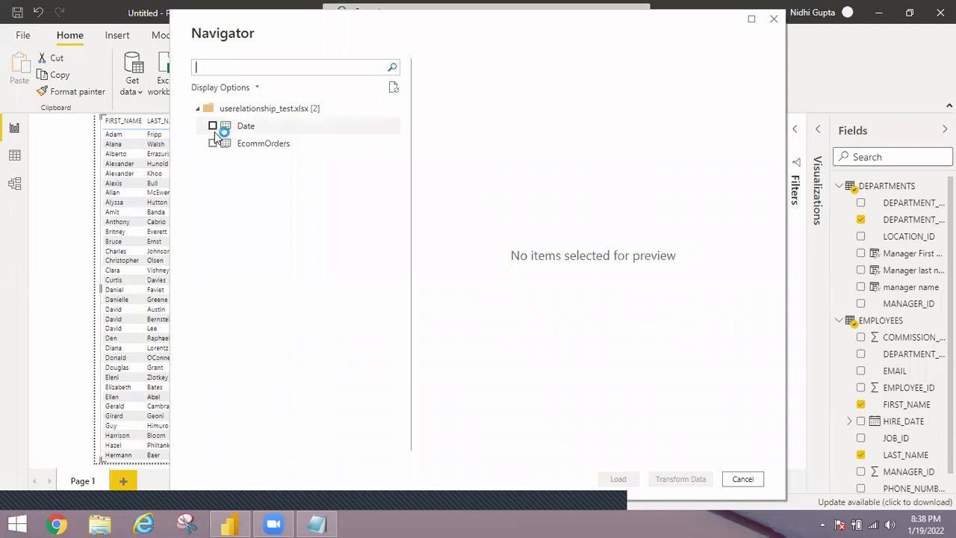
pyautogui.click(213, 144)
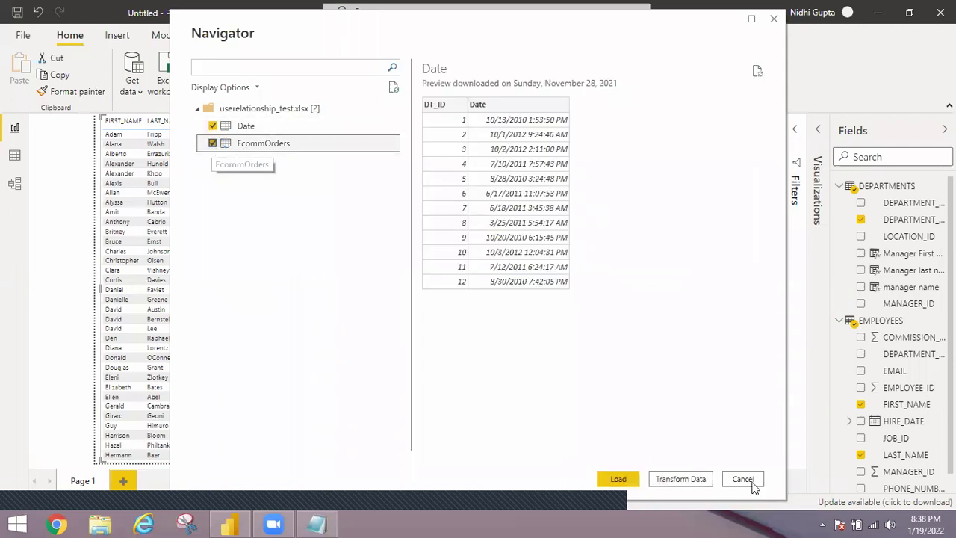
pyautogui.click(619, 479)
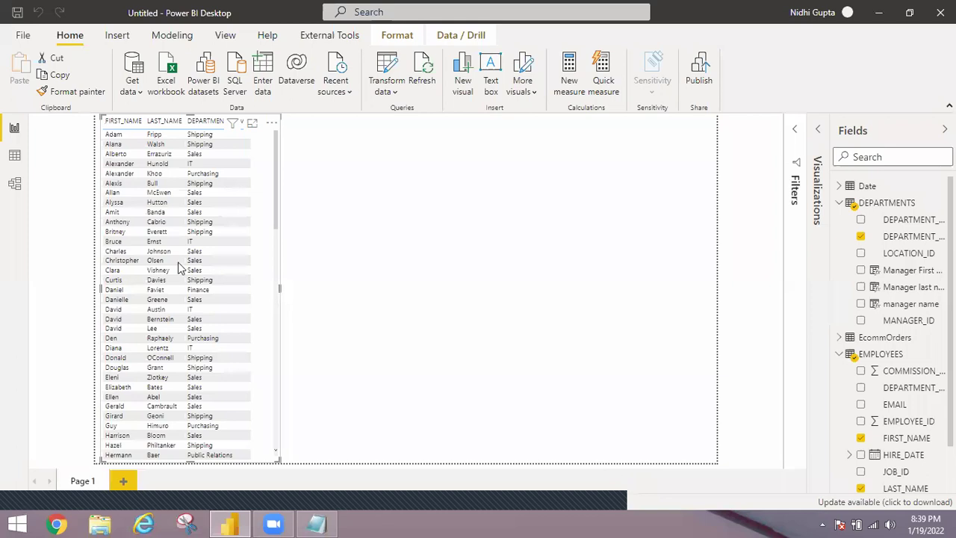
# Step: Display the EcommOrders table data and examine its columns, including Order Date_ID and Ship Date_ID
pyautogui.click(13, 159)
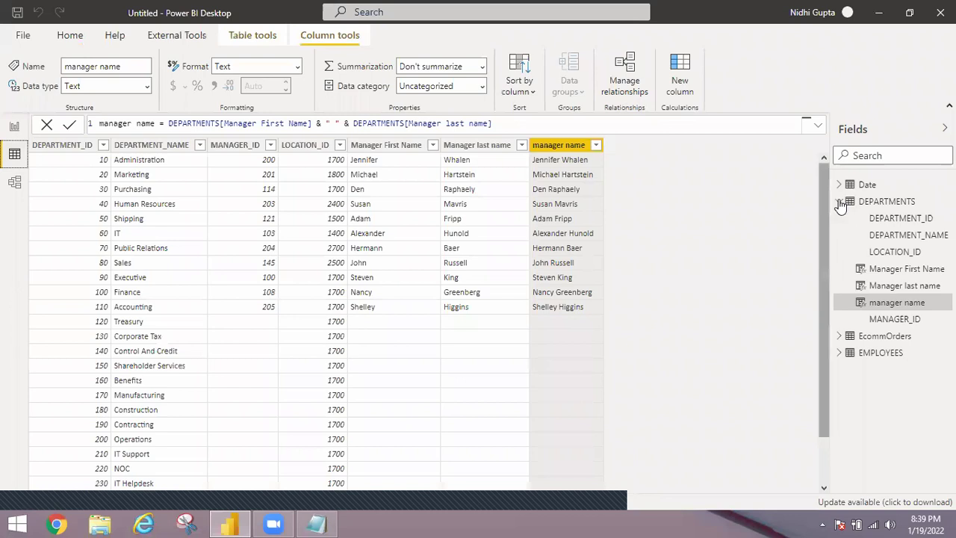
pyautogui.click(886, 201)
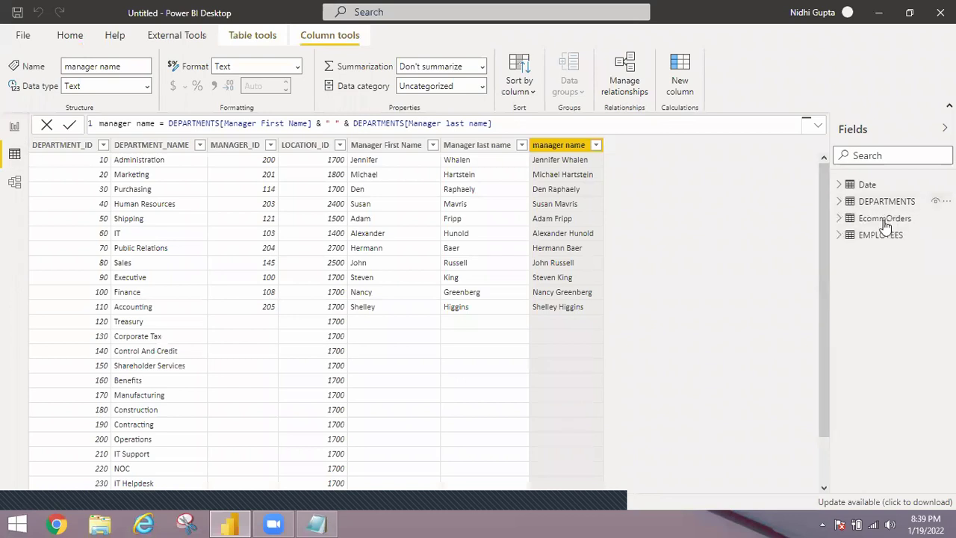
pyautogui.click(885, 219)
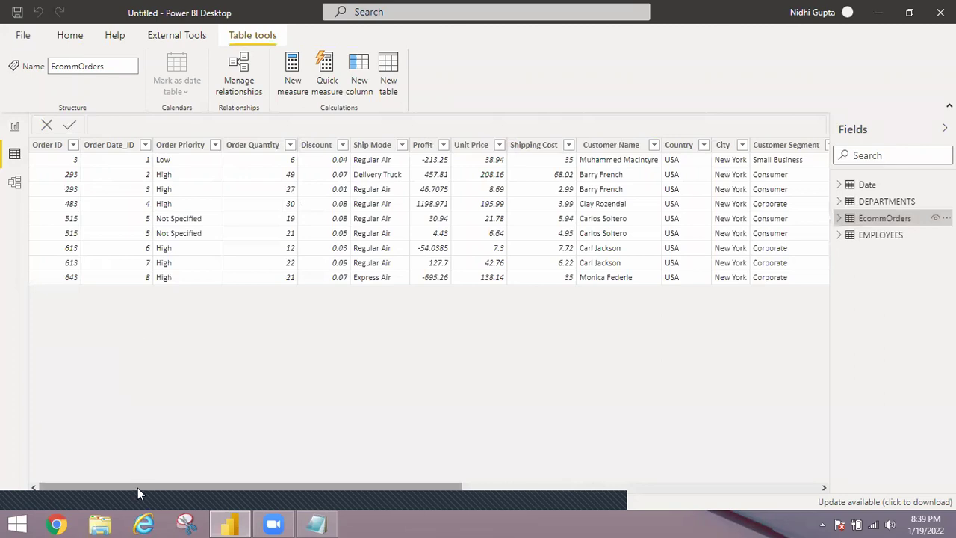
pyautogui.hscroll(1, 170, 247)
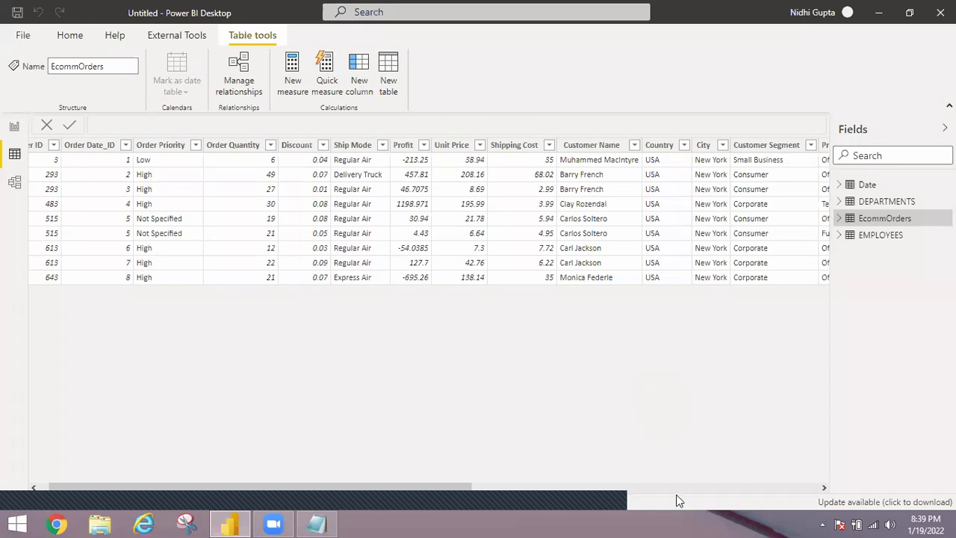
pyautogui.click(723, 490)
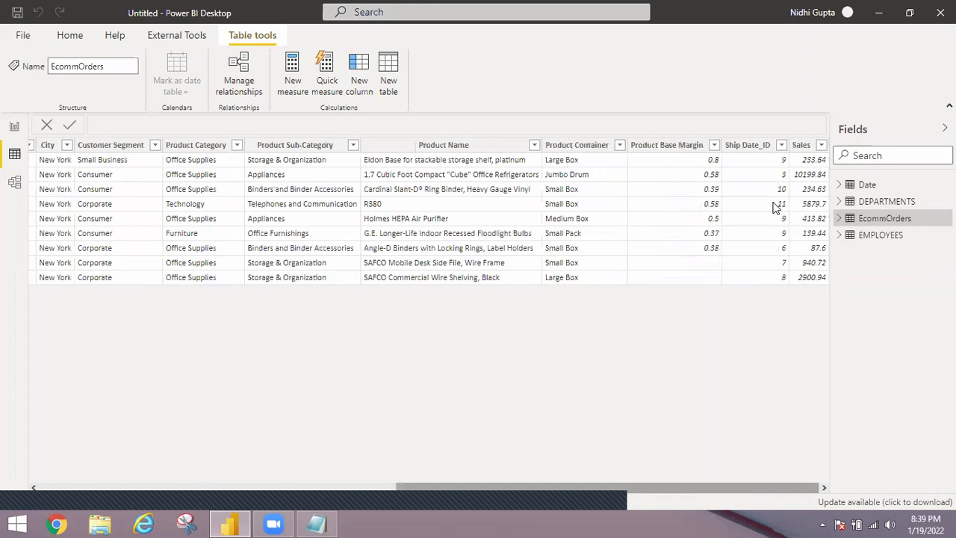
pyautogui.click(759, 150)
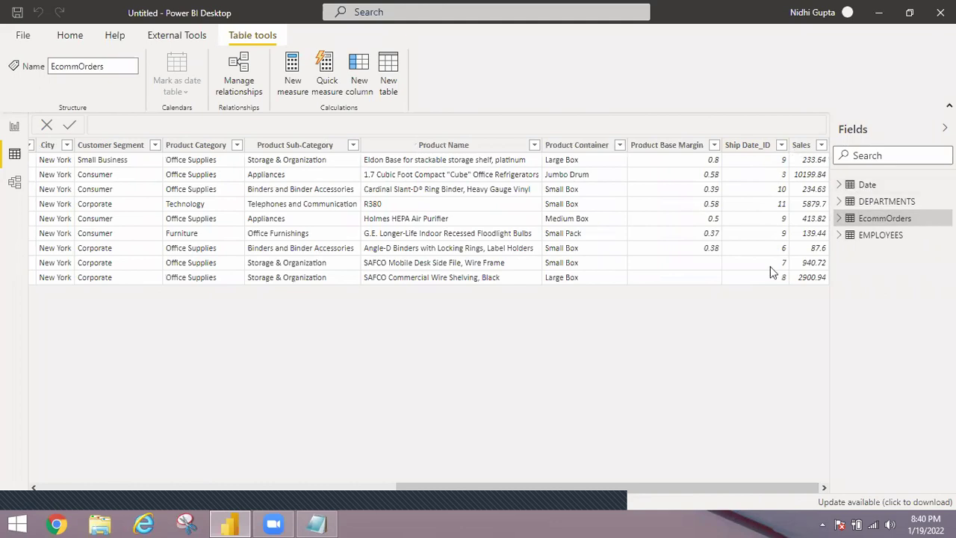
# Step: Display the Date table data and compare its fields with those of EcommOrders
pyautogui.click(845, 187)
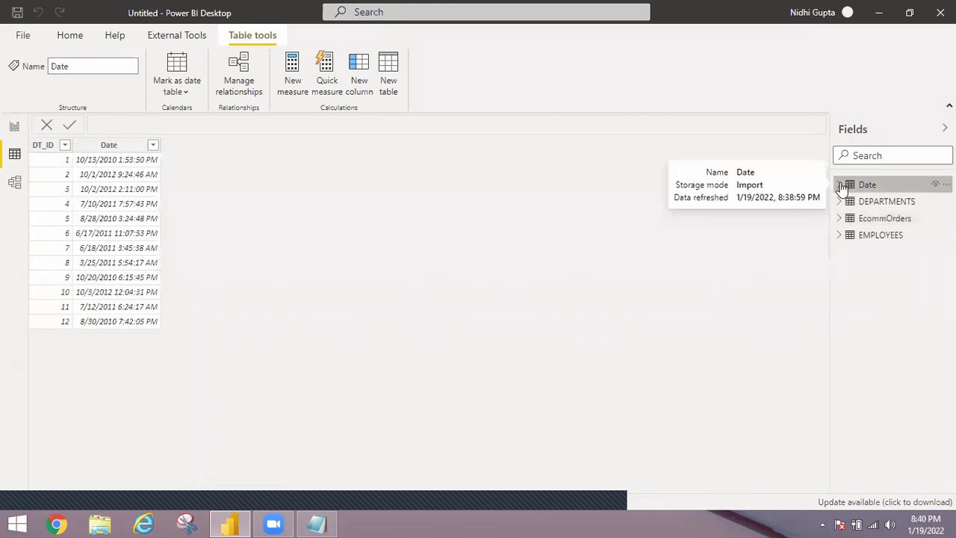
pyautogui.click(841, 185)
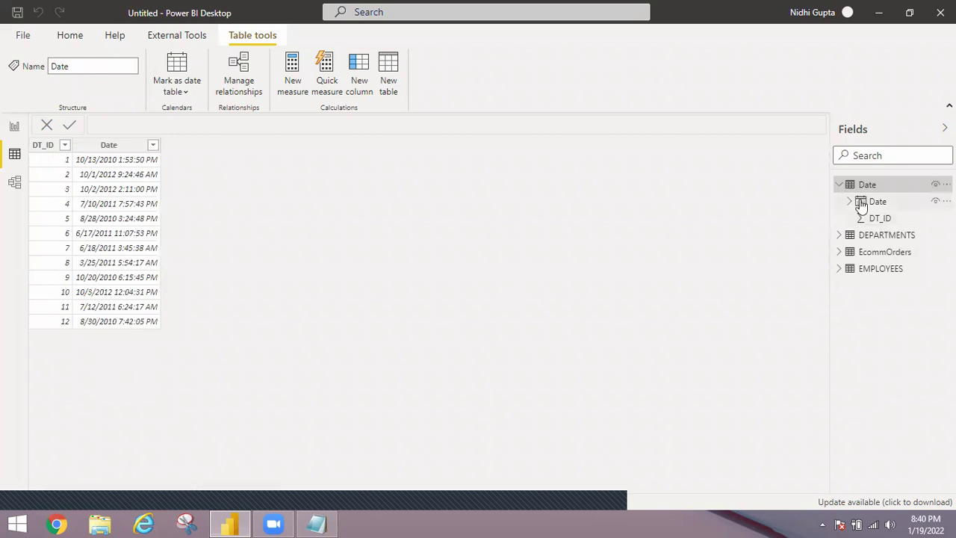
pyautogui.click(839, 252)
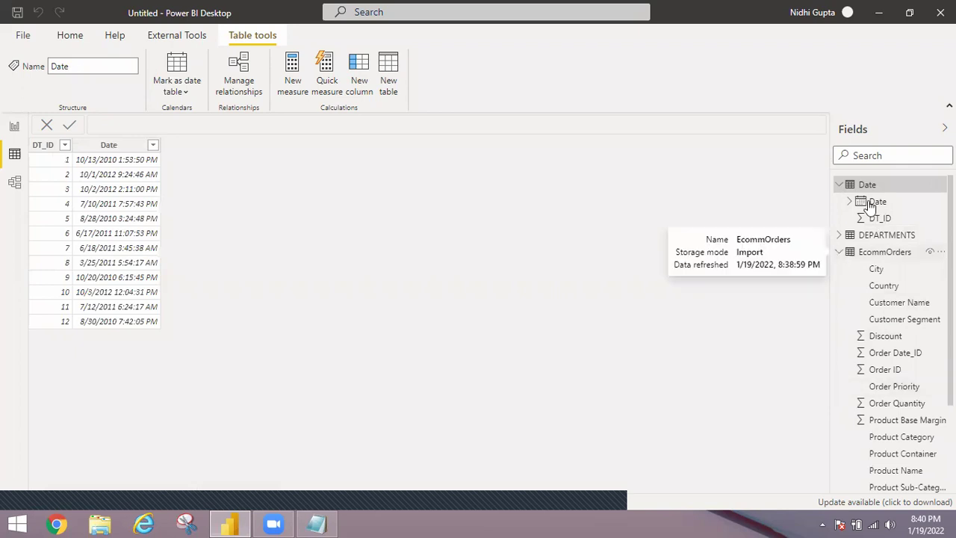
pyautogui.click(839, 251)
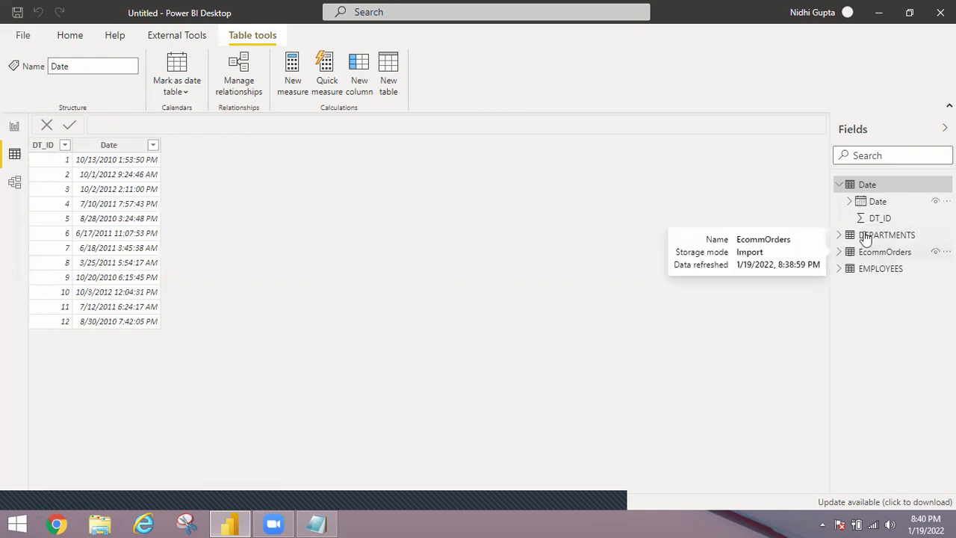
# Step: Open the model diagram and enlarge the EcommOrders table card until all its fields are shown
pyautogui.click(14, 183)
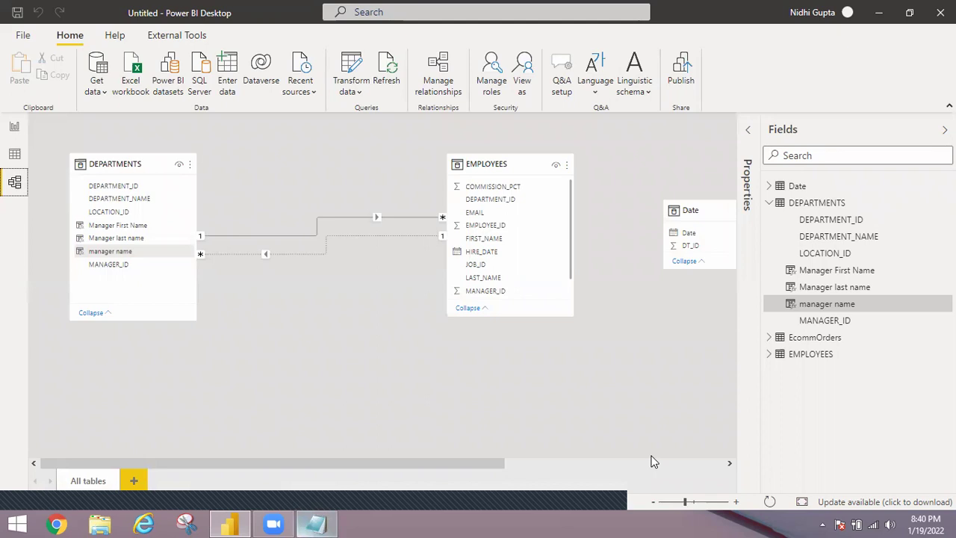
pyautogui.click(676, 466)
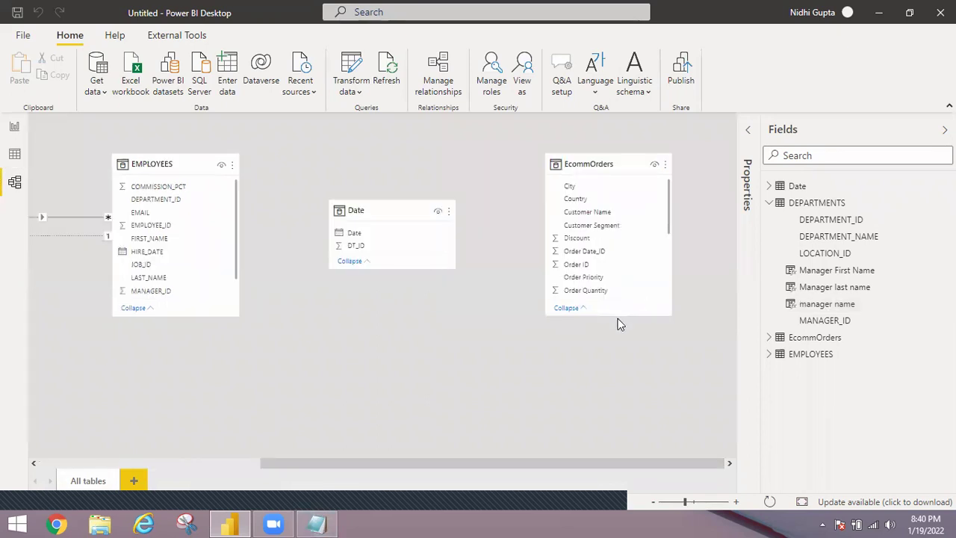
pyautogui.moveTo(617, 316); pyautogui.dragTo(606, 459)
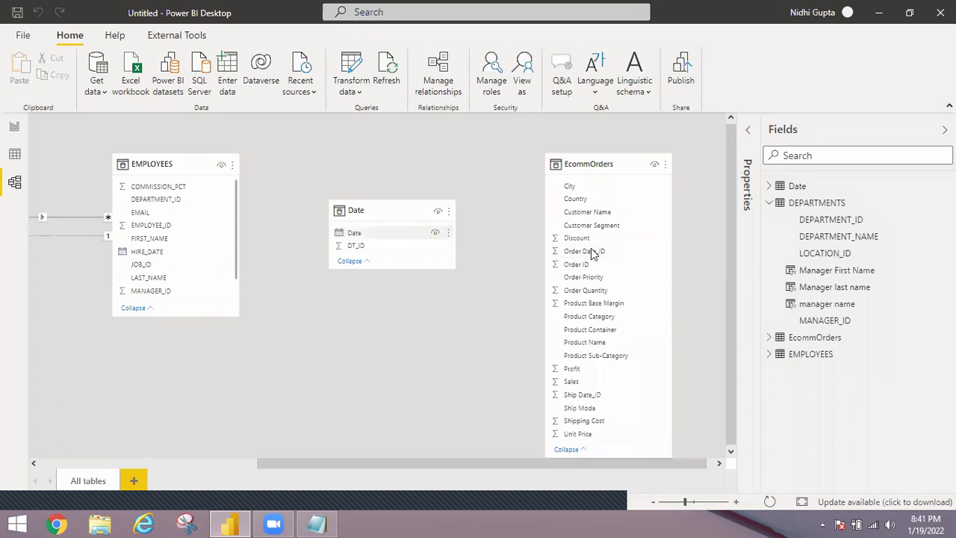
# Step: Relate both Order Date_ID and Ship Date_ID of EcommOrders to DT_ID in the Date table
pyautogui.moveTo(596, 256)
pyautogui.mouseDown()
pyautogui.moveTo(348, 266)
pyautogui.moveTo(359, 247)
pyautogui.mouseUp()
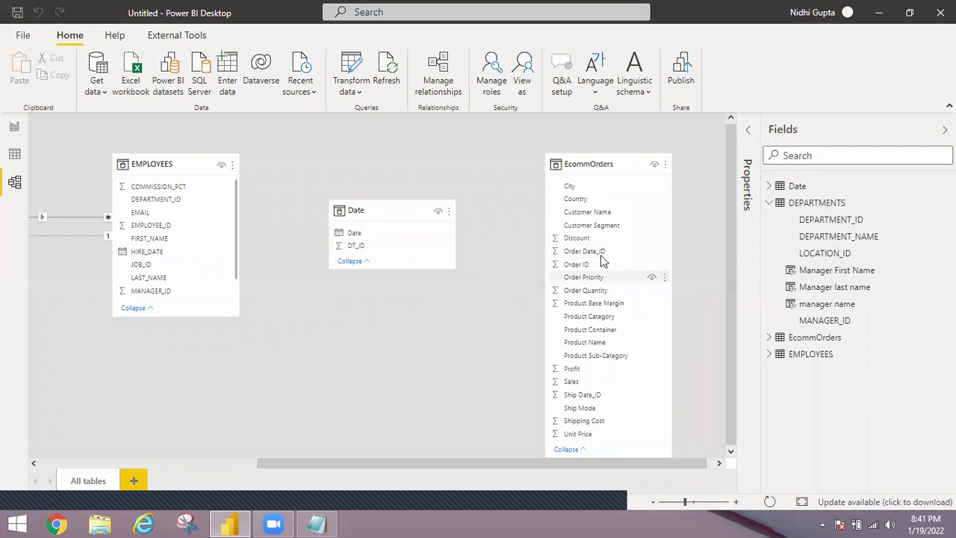
pyautogui.moveTo(588, 254); pyautogui.dragTo(403, 250)
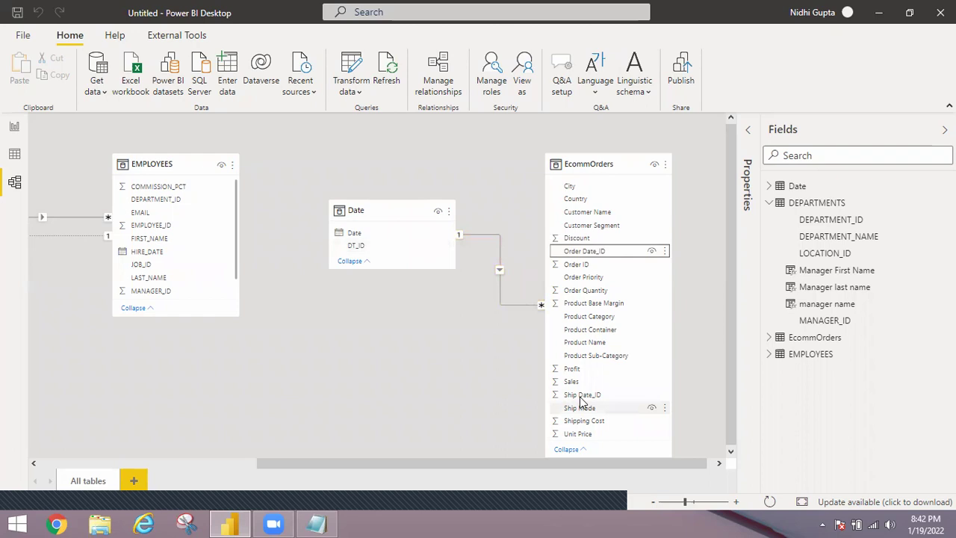
pyautogui.moveTo(583, 395); pyautogui.dragTo(389, 248)
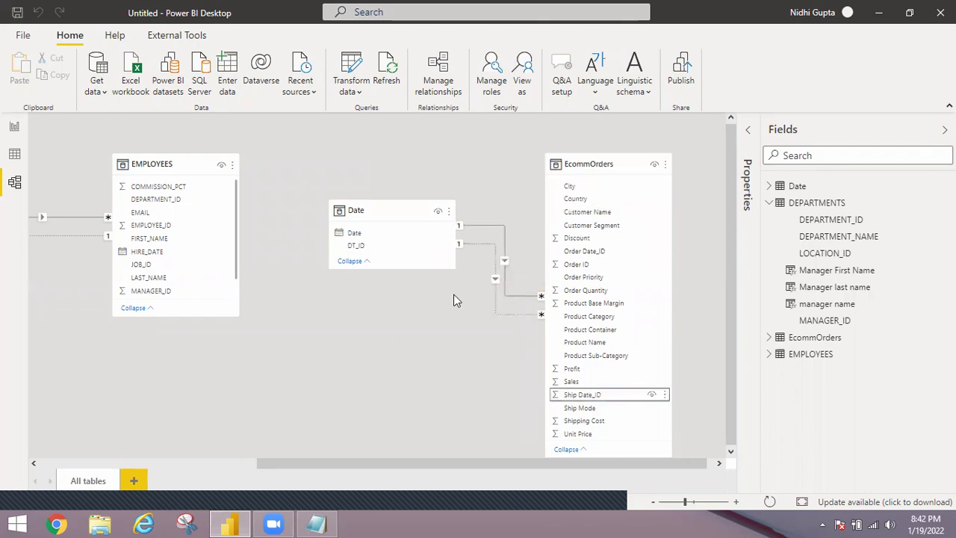
pyautogui.click(511, 314)
# Step: On the report page, create a new table visual with Date from the Date table and Sales from EcommOrders
pyautogui.click(14, 127)
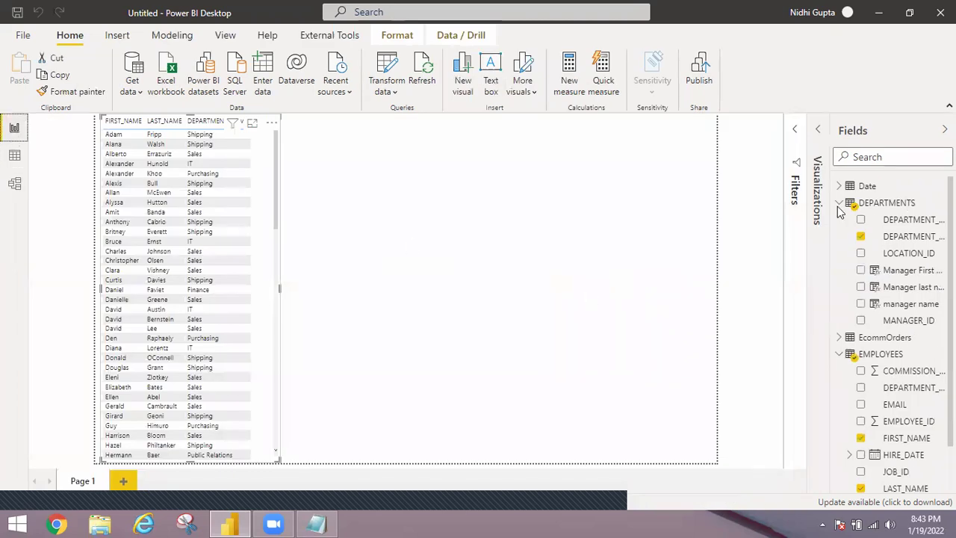
pyautogui.press('Escape')
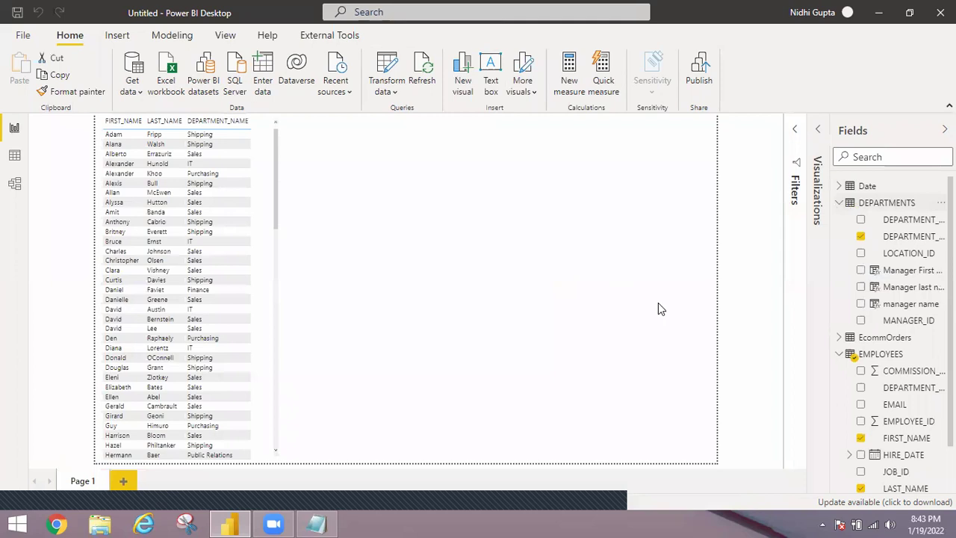
pyautogui.click(839, 203)
pyautogui.click(840, 187)
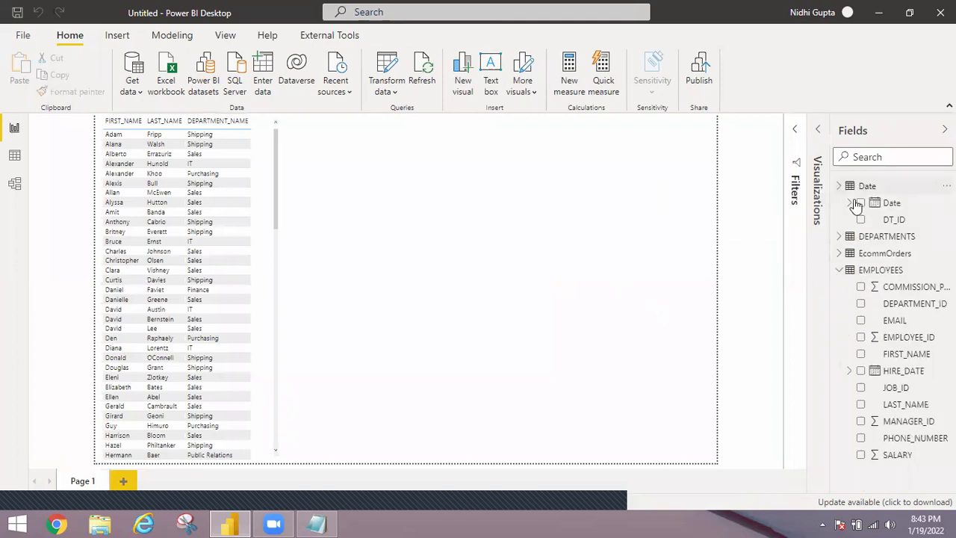
pyautogui.click(861, 204)
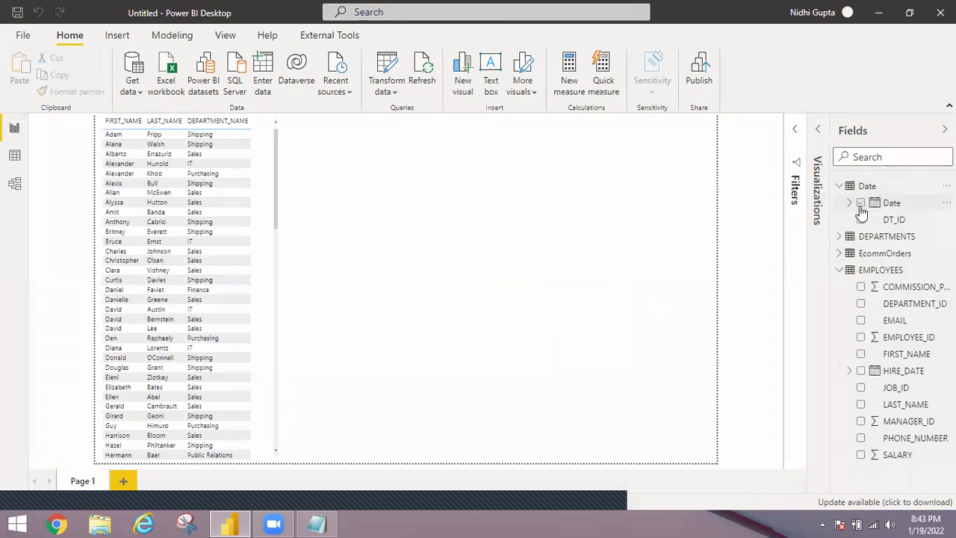
pyautogui.click(842, 271)
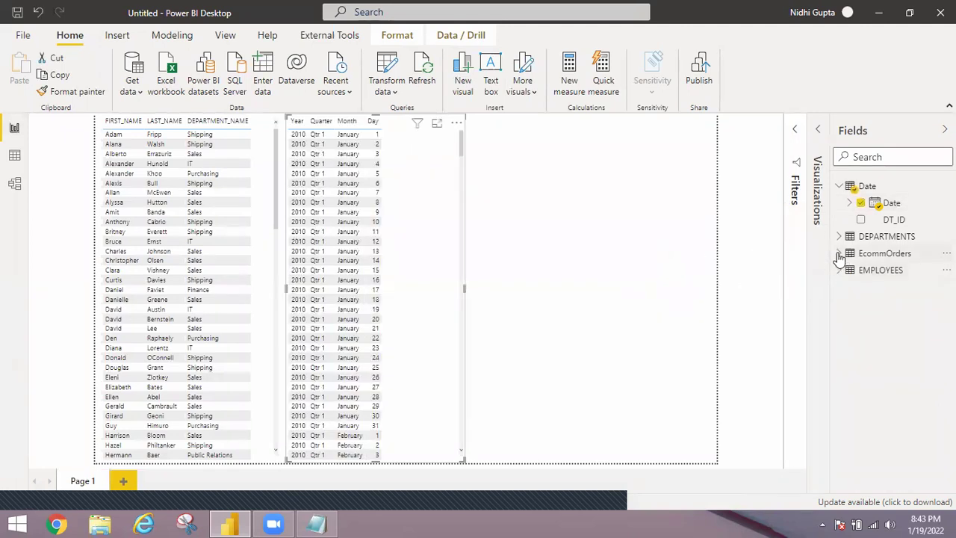
pyautogui.click(840, 254)
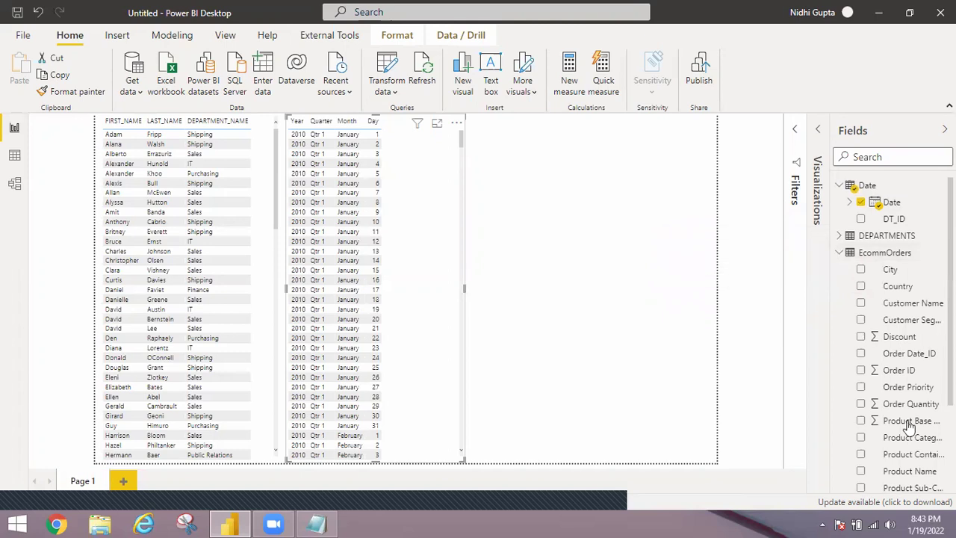
pyautogui.scroll(-3, 910, 426)
pyautogui.click(861, 401)
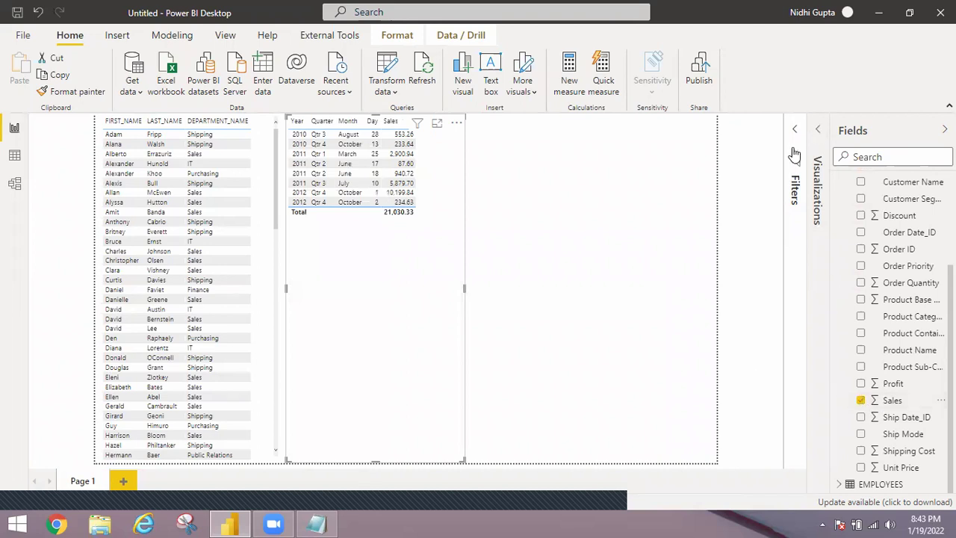
# Step: Switch the Date field of the new table visual from Date Hierarchy to plain Date
pyautogui.click(819, 136)
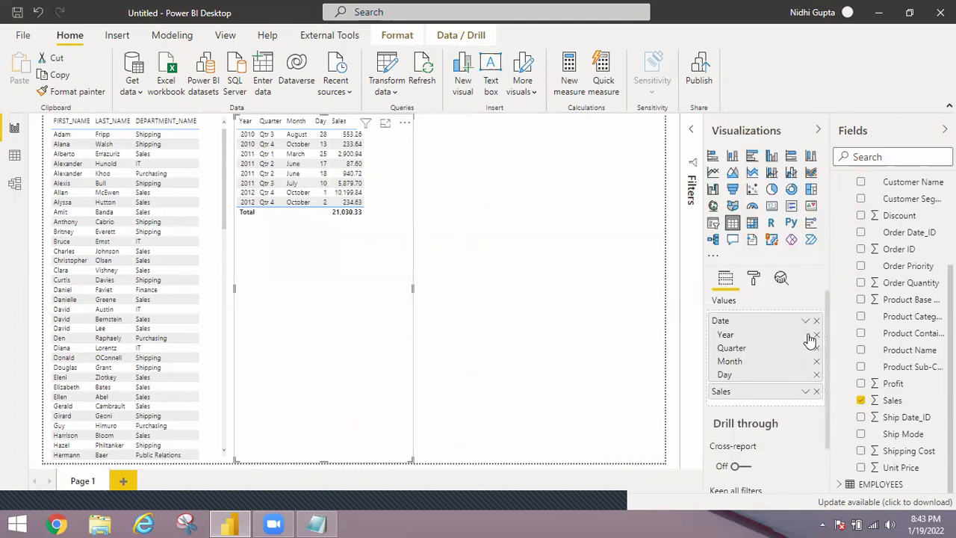
pyautogui.click(806, 322)
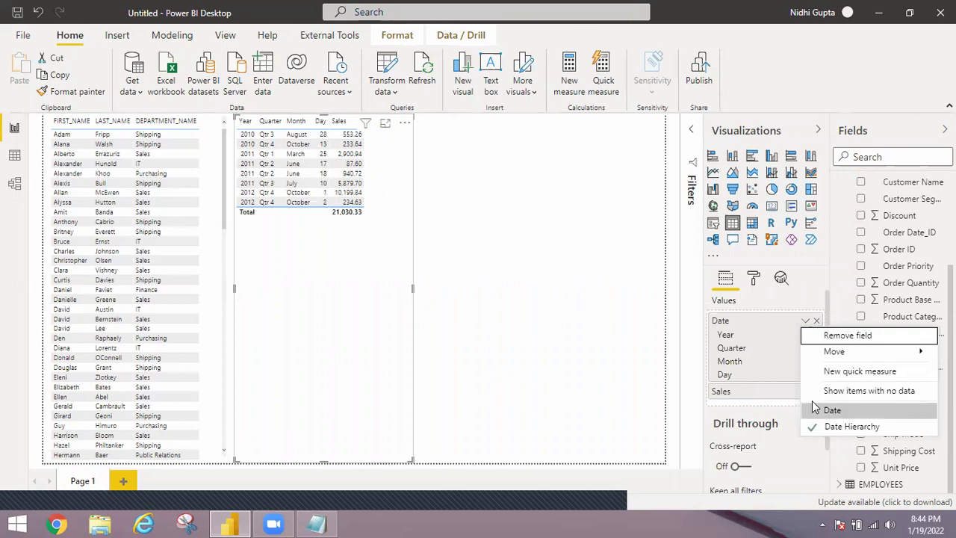
pyautogui.click(425, 118)
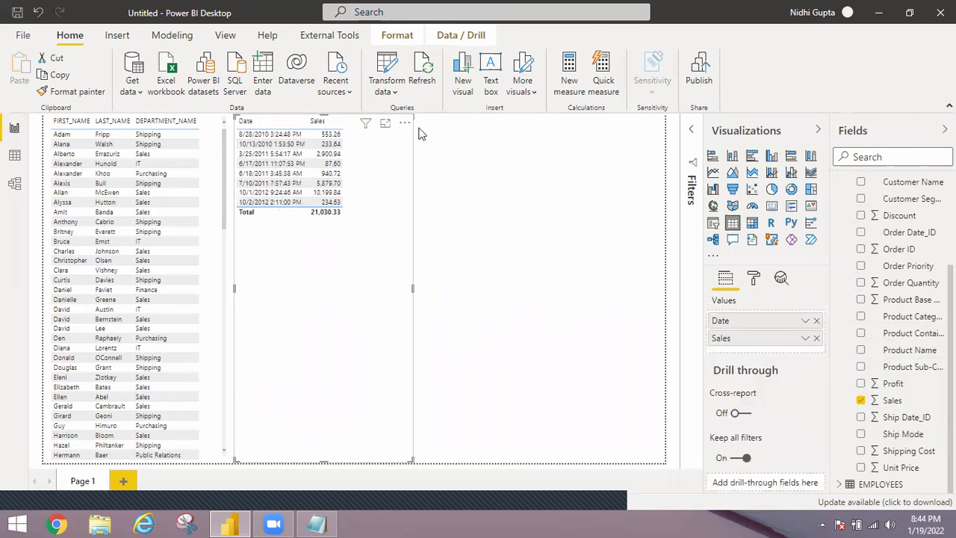
# Step: Show the Date and Sales table visual in focus mode and examine the sales amount for each date
pyautogui.click(384, 125)
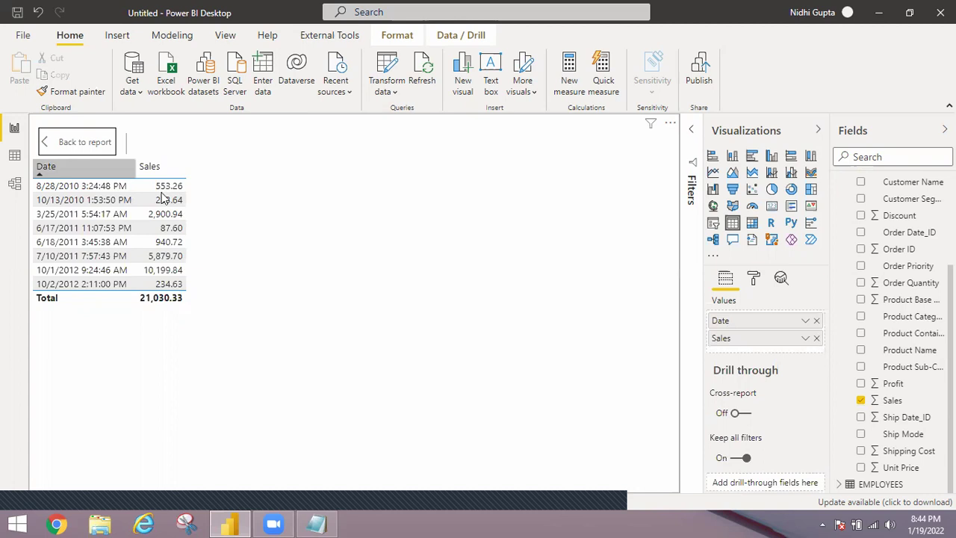
pyautogui.click(158, 168)
pyautogui.click(168, 214)
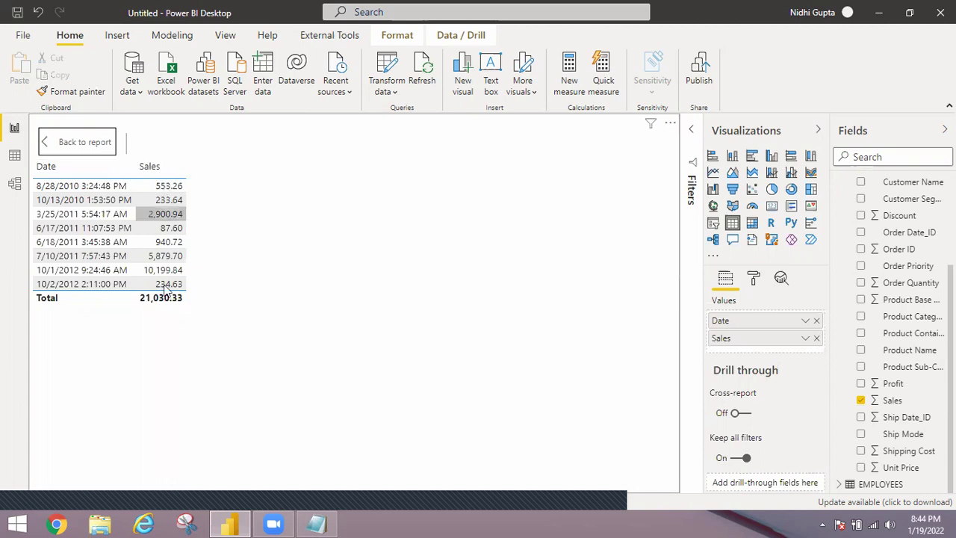
pyautogui.click(165, 287)
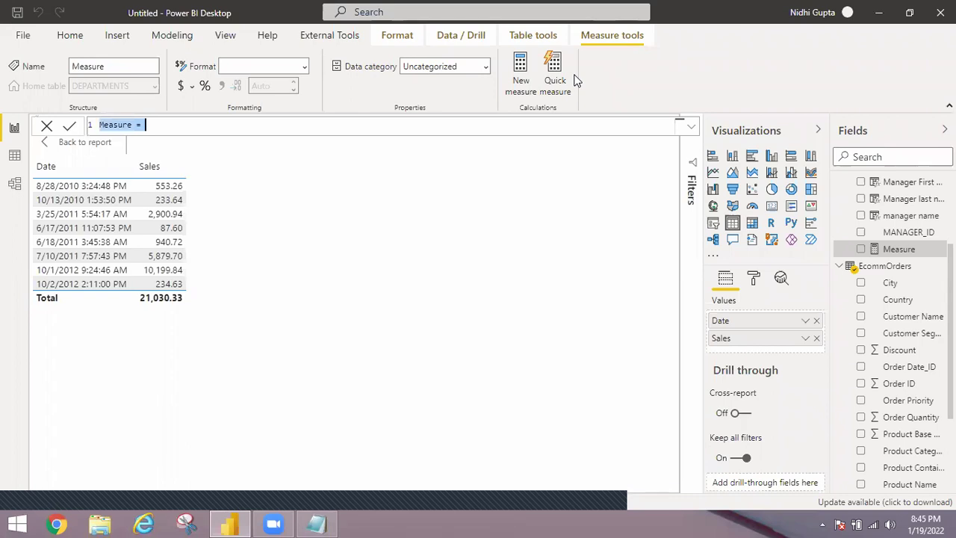
# Step: Name the new measure Total Sales SHip date and start its formula with CALCULATE(SUM(EcommOrders[Sales])
pyautogui.write('To')
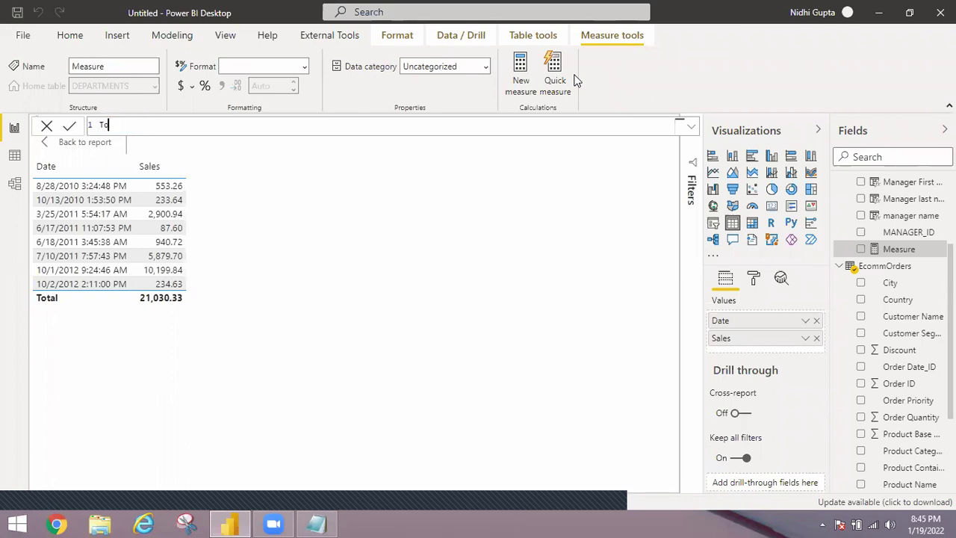
pyautogui.write('tal Sales SHip date=')
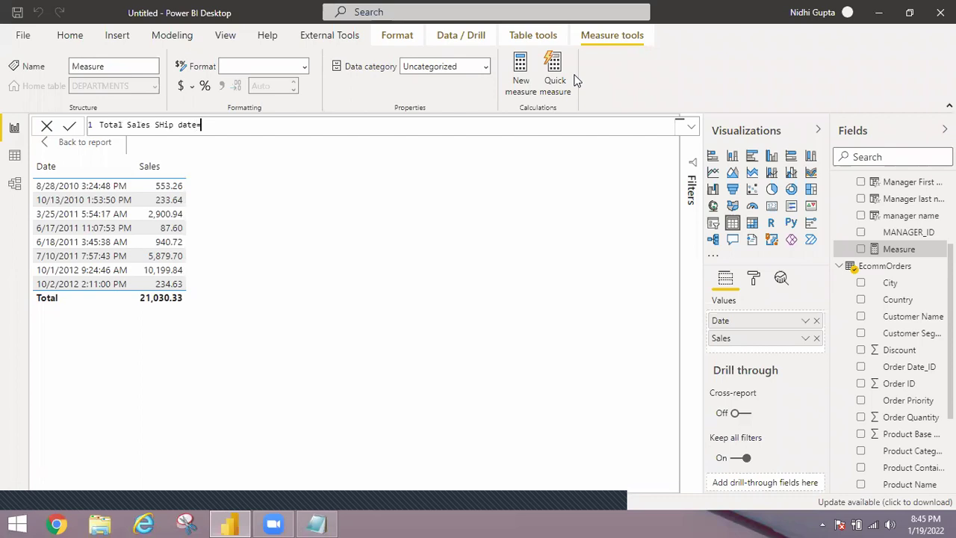
pyautogui.write('cal')
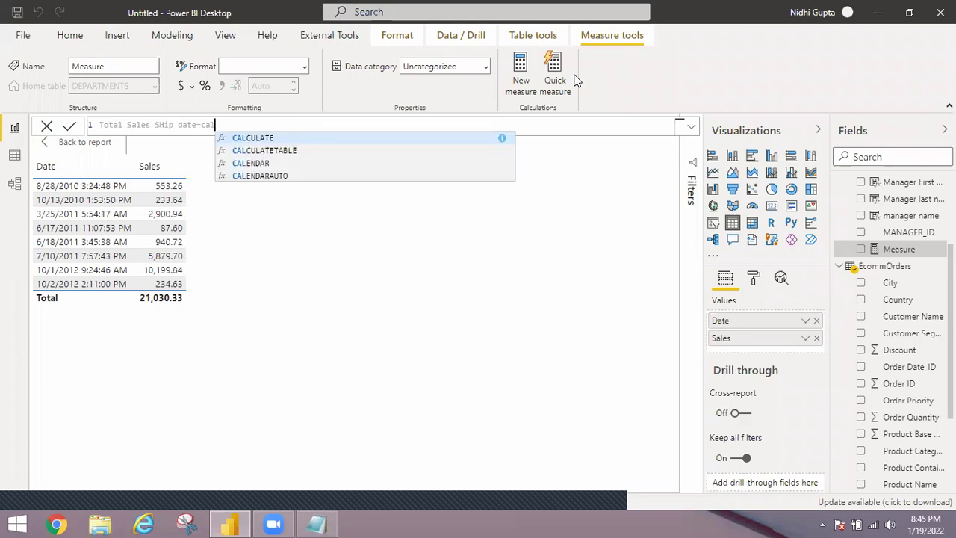
pyautogui.press('Tab')
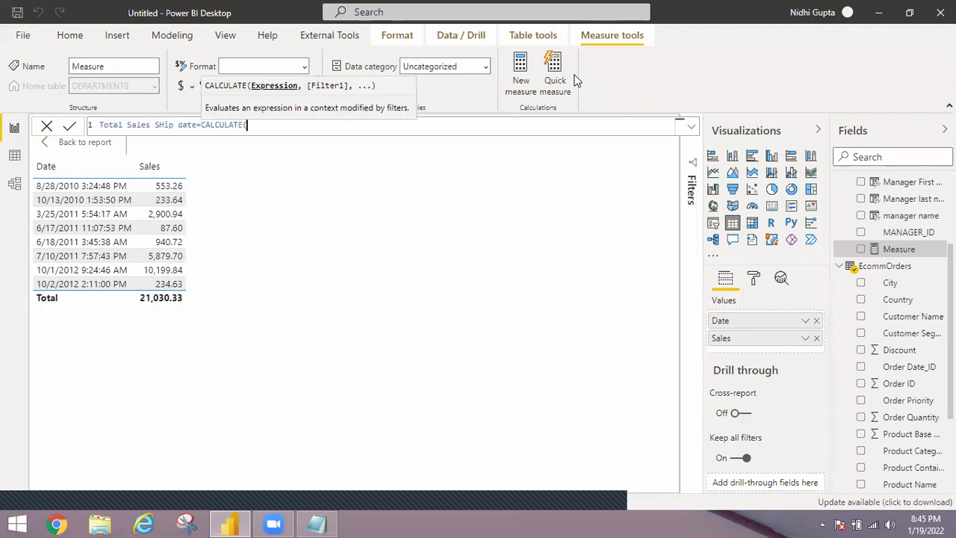
pyautogui.write('sum')
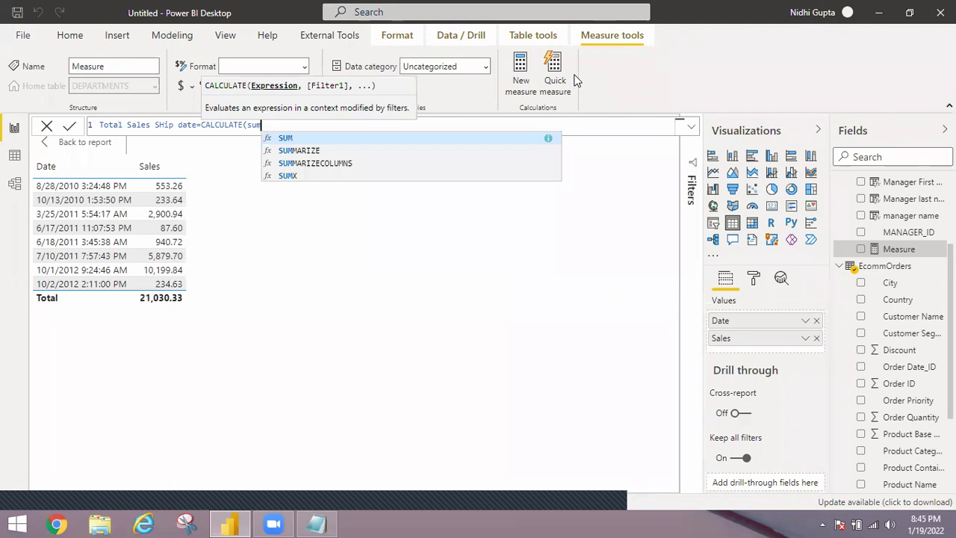
pyautogui.press('Tab')
pyautogui.write('sales')
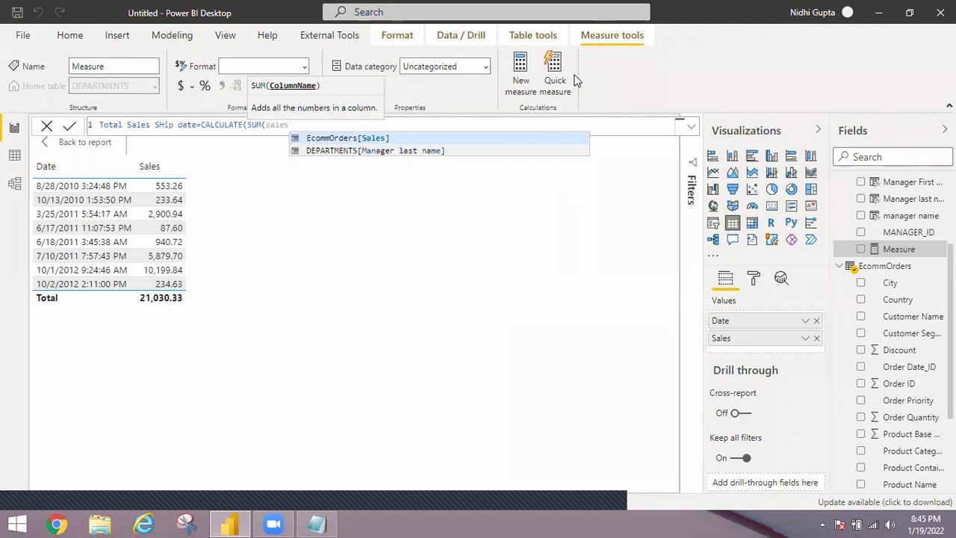
pyautogui.press('Tab')
pyautogui.write(')')
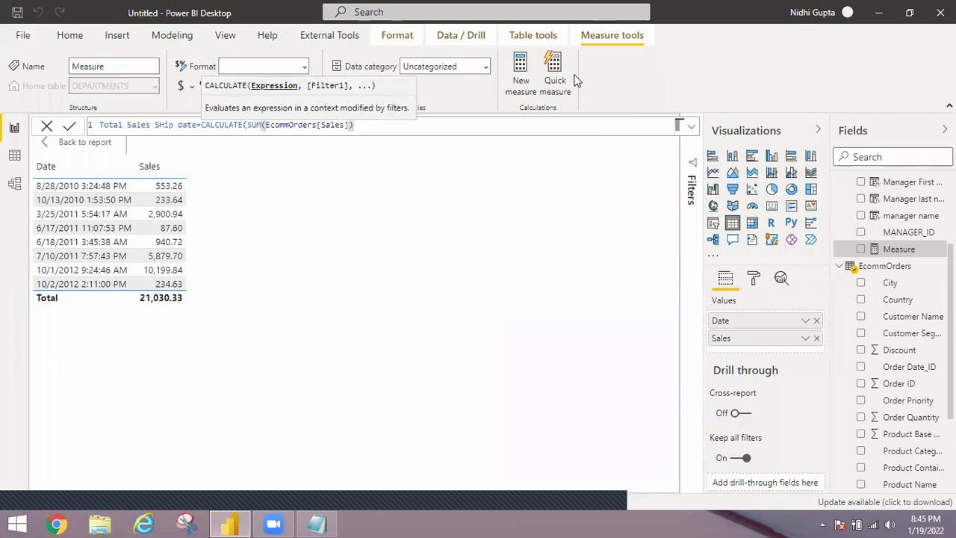
# Step: Complete the measure formula with the filter USERELATIONSHIP('Date'[DT_ID],EcommOrders[Ship Date_ID]) and add Total Sales SHip date to the Date and Sales table visual
pyautogui.write(',')
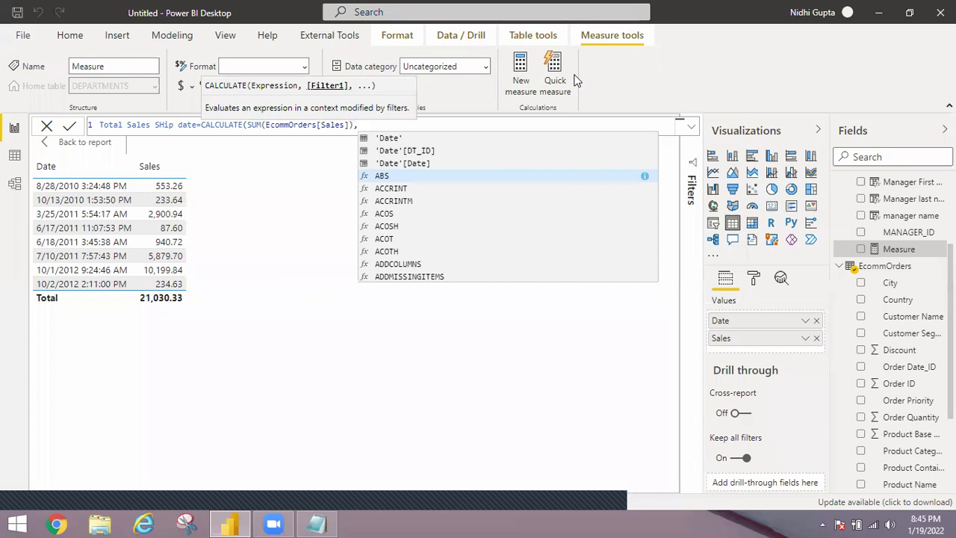
pyautogui.write('use')
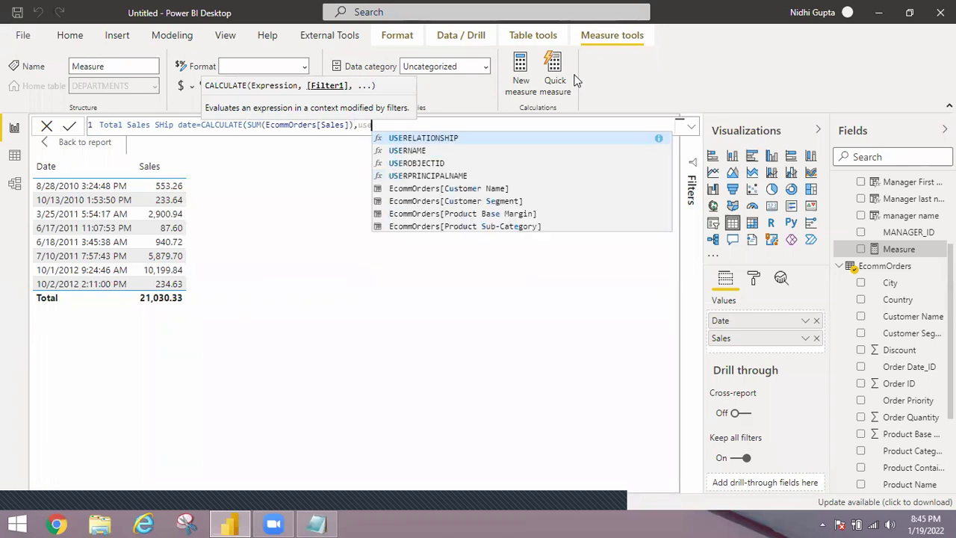
pyautogui.click(444, 138)
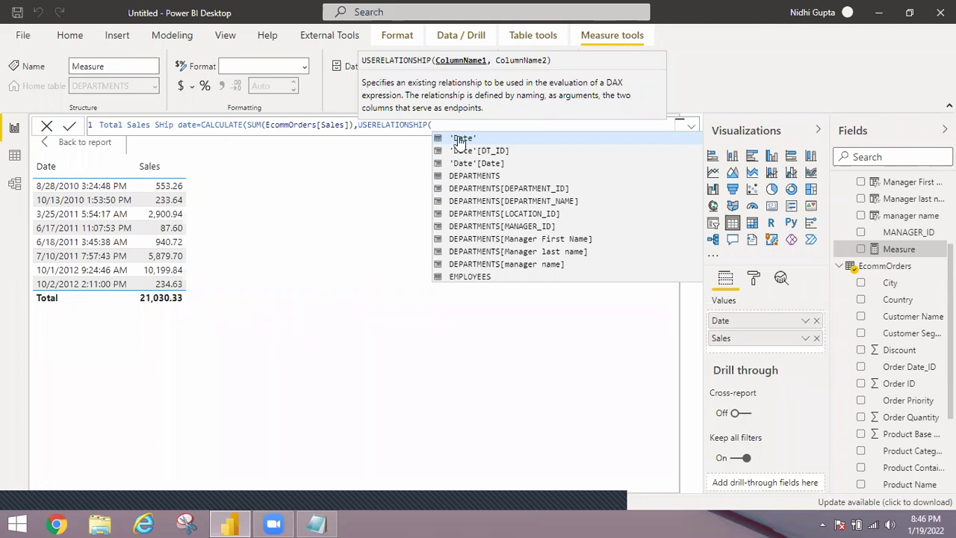
pyautogui.click(503, 152)
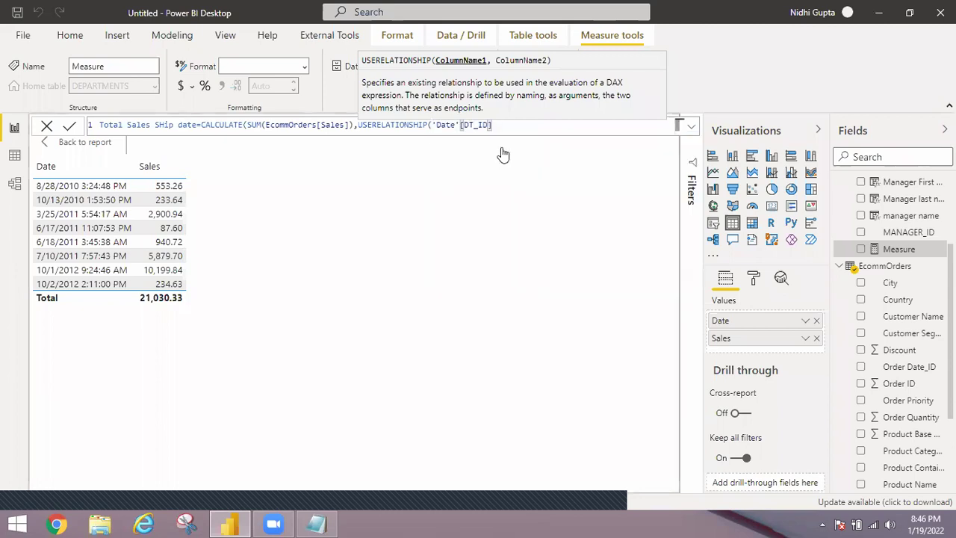
pyautogui.write(',')
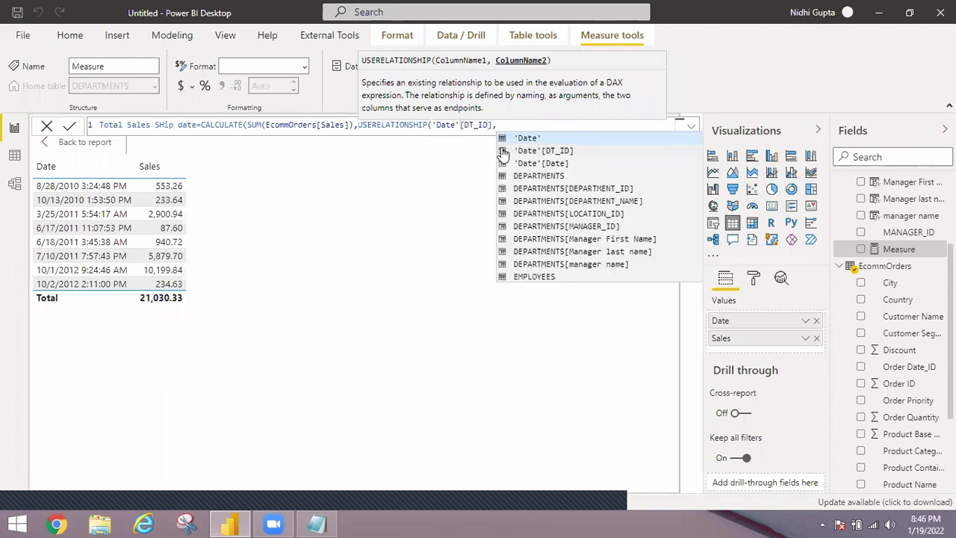
pyautogui.write('s')
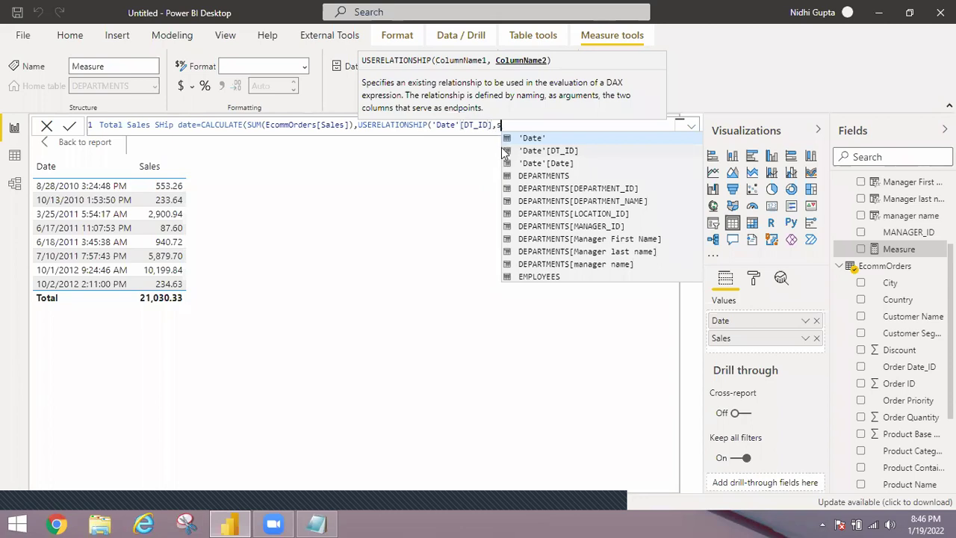
pyautogui.write('hip')
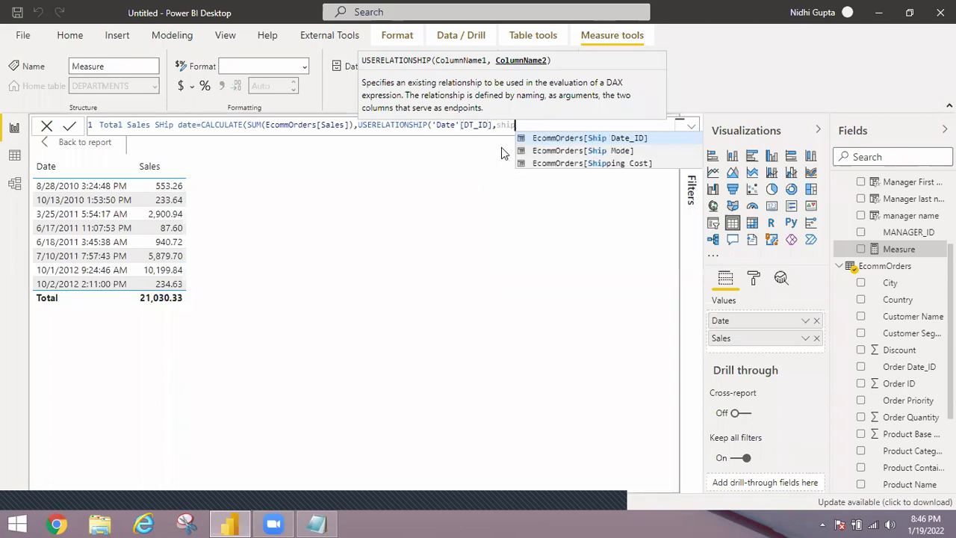
pyautogui.click(601, 139)
pyautogui.write(')')
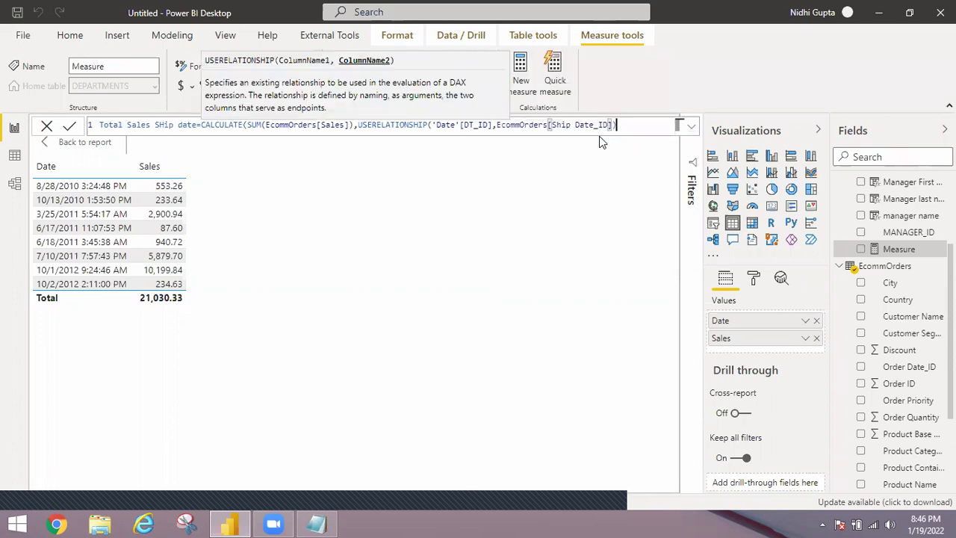
pyautogui.write(')')
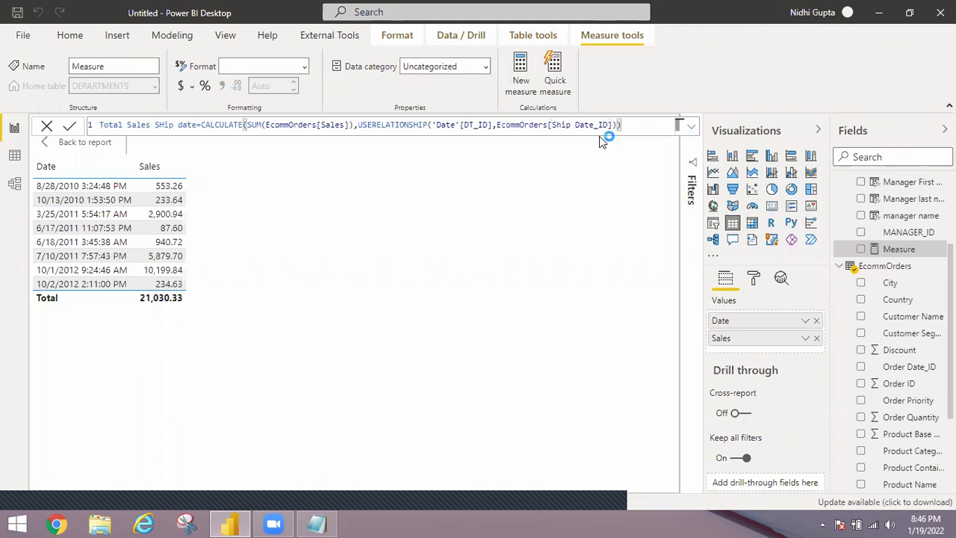
pyautogui.press('Return')
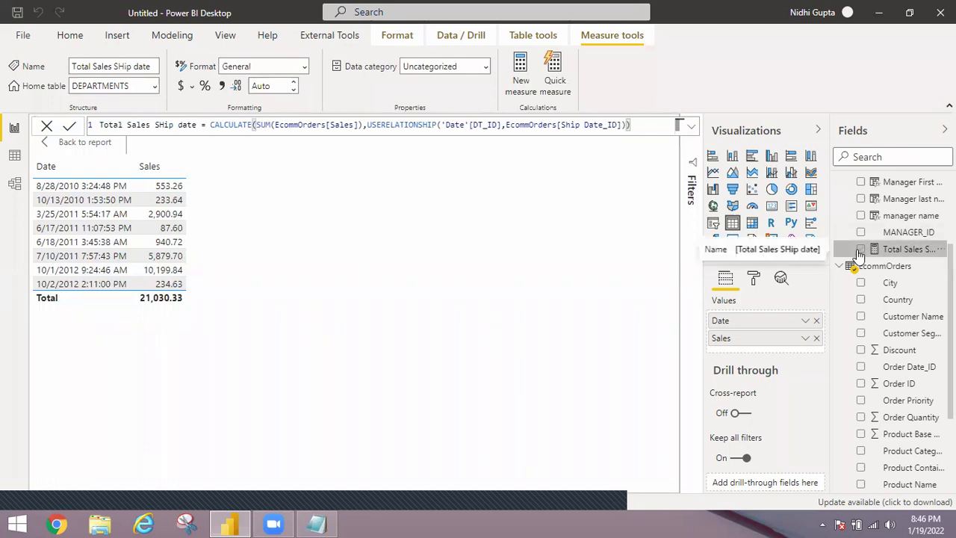
pyautogui.click(860, 250)
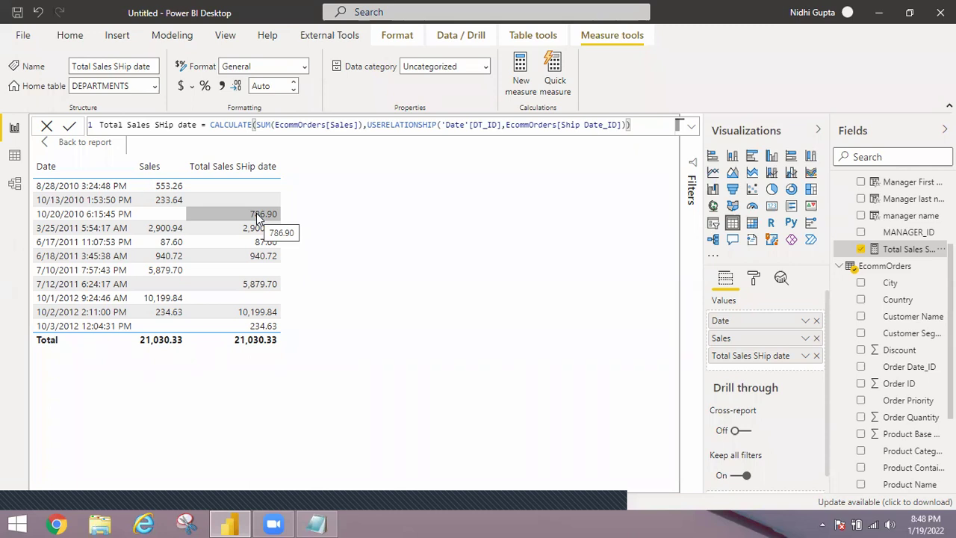
# Step: In the data model diagram, examine the active and inactive relationships between Date and EcommOrders and between DEPARTMENTS and EMPLOYEES
pyautogui.click(13, 186)
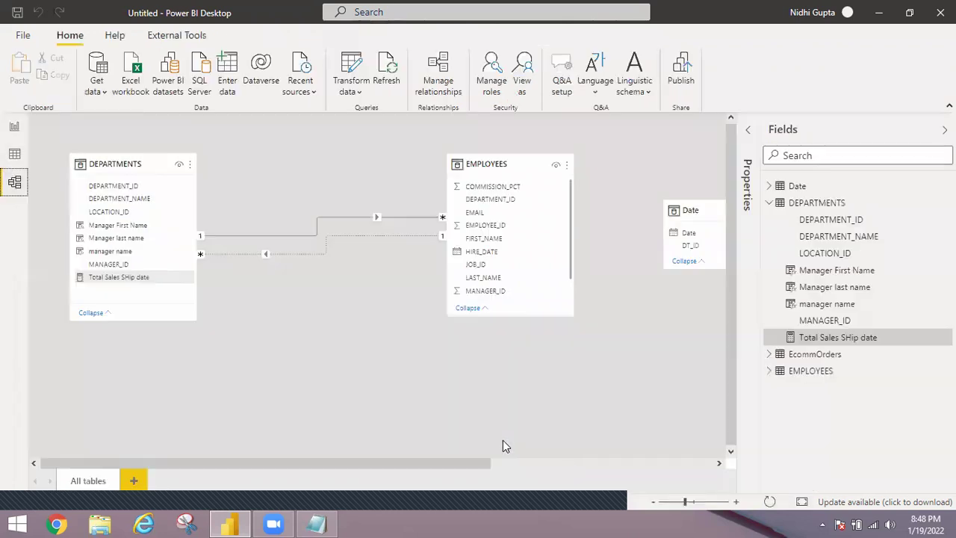
pyautogui.click(569, 462)
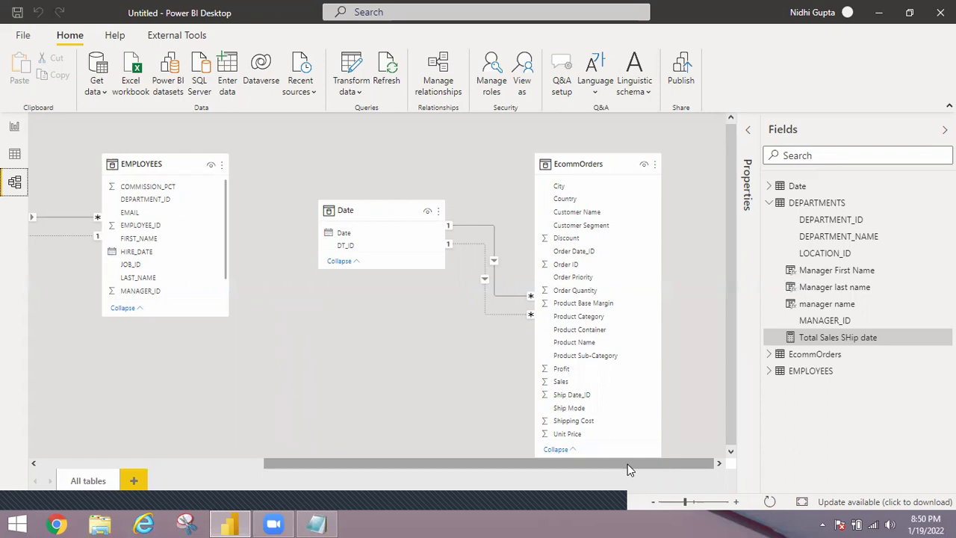
pyautogui.click(158, 464)
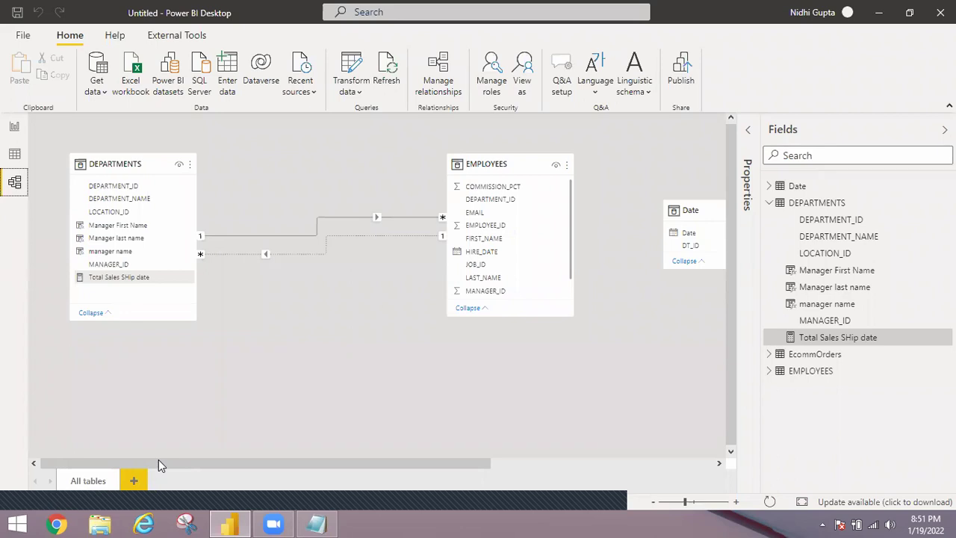
pyautogui.click(375, 222)
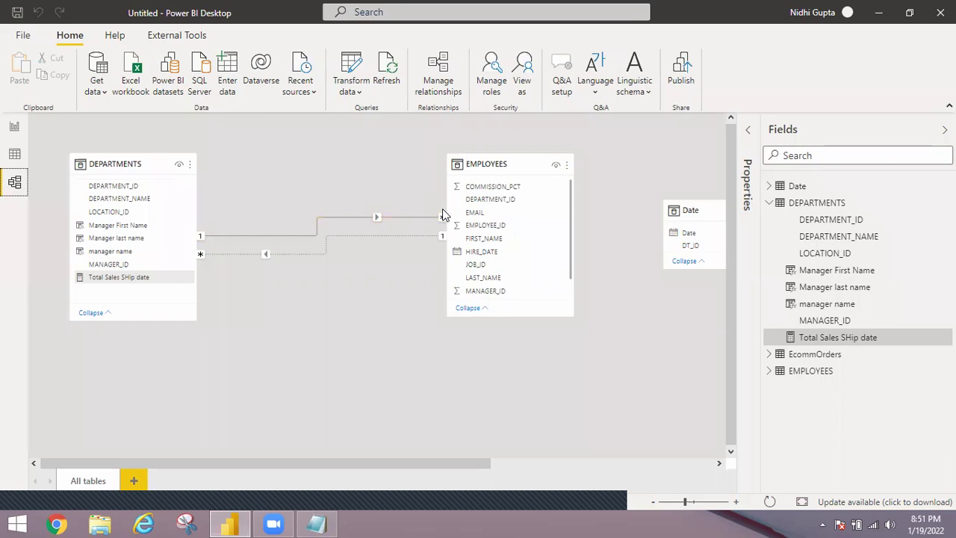
# Step: Review the formulas of the Manager last name column and the Total Sales SHip date measure in the table data, and return to the report
pyautogui.click(14, 156)
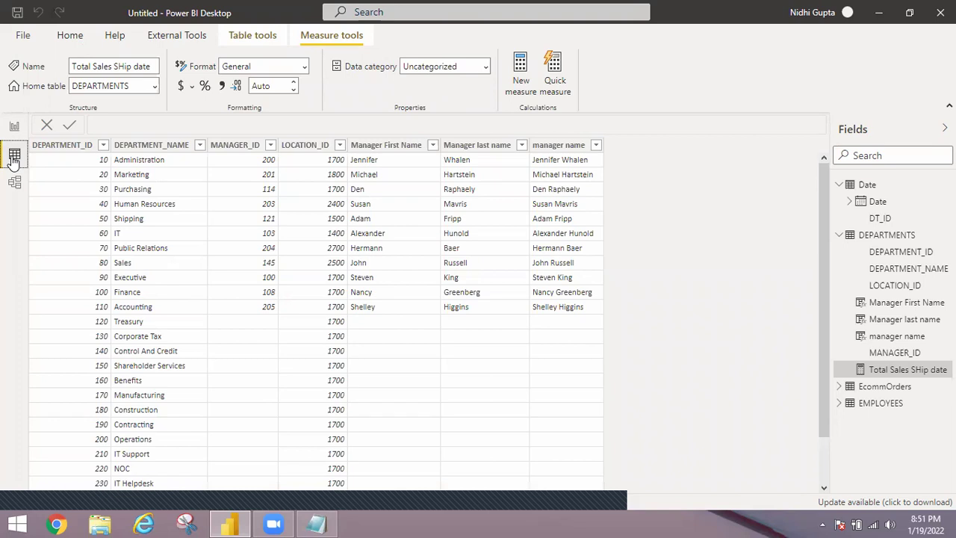
pyautogui.click(478, 145)
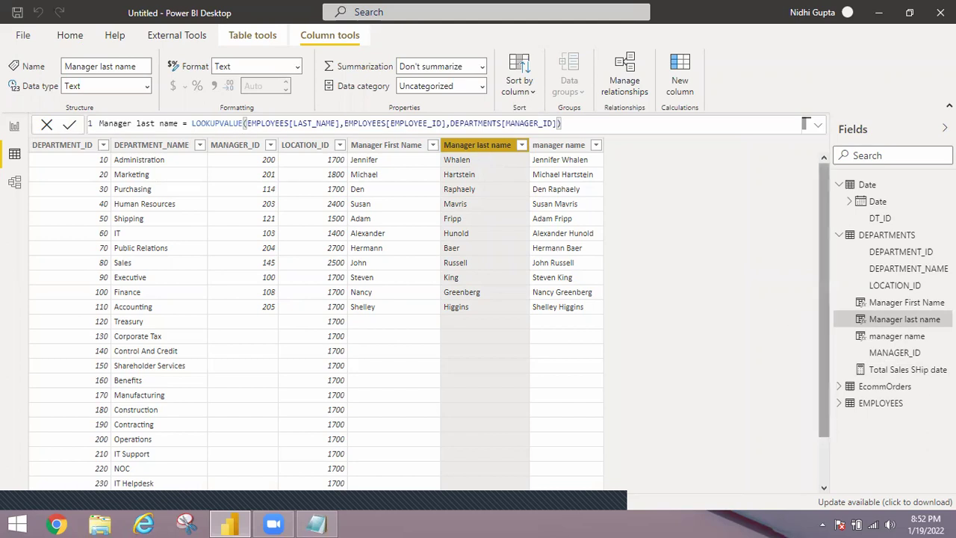
pyautogui.click(890, 370)
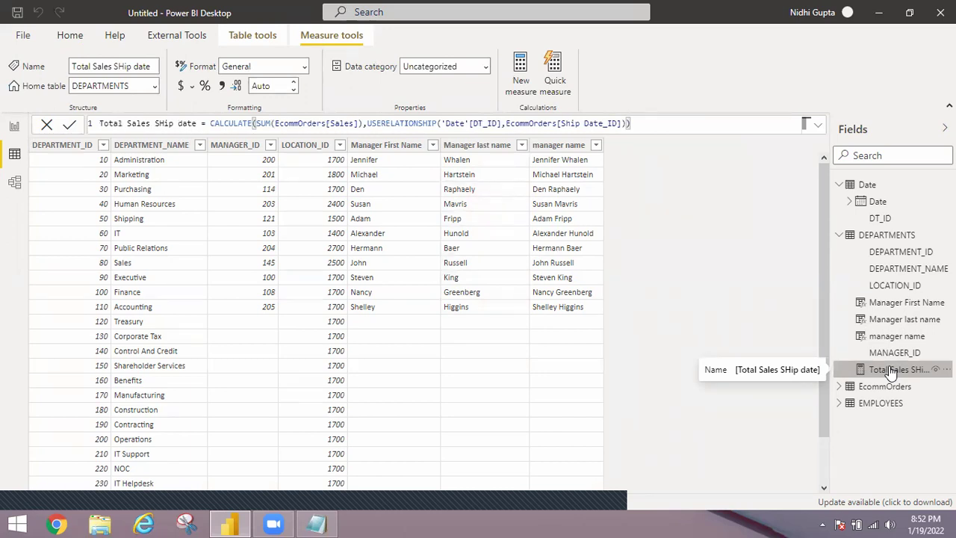
pyautogui.click(13, 129)
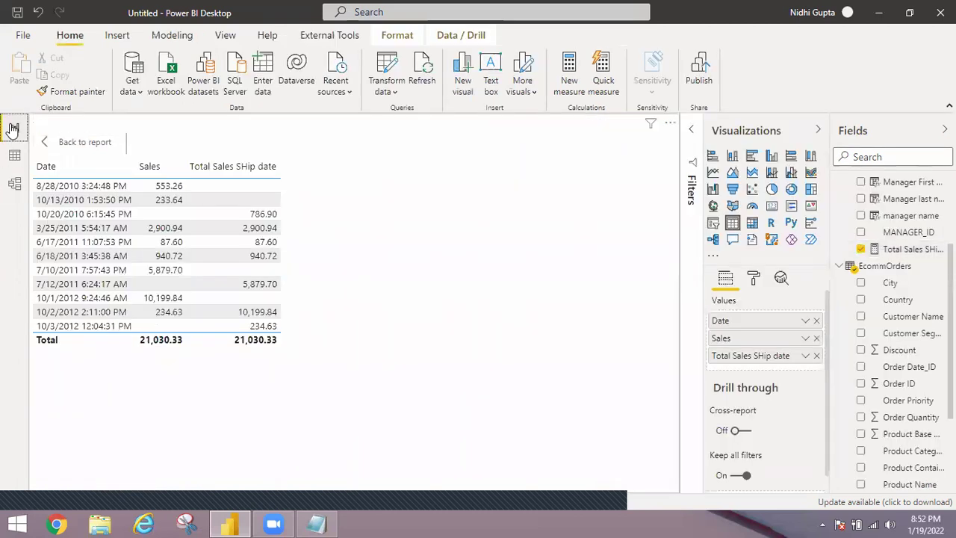